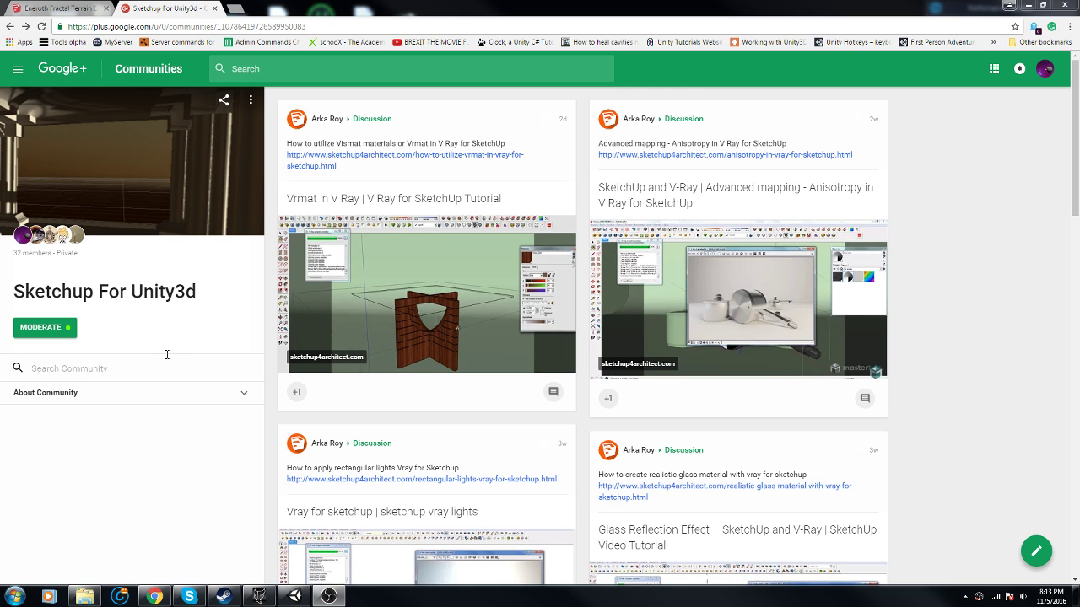
# Browse the discussion posts in the Sketchup For Unity3d community feed.
pyautogui.scroll(-9, 1005, 203)
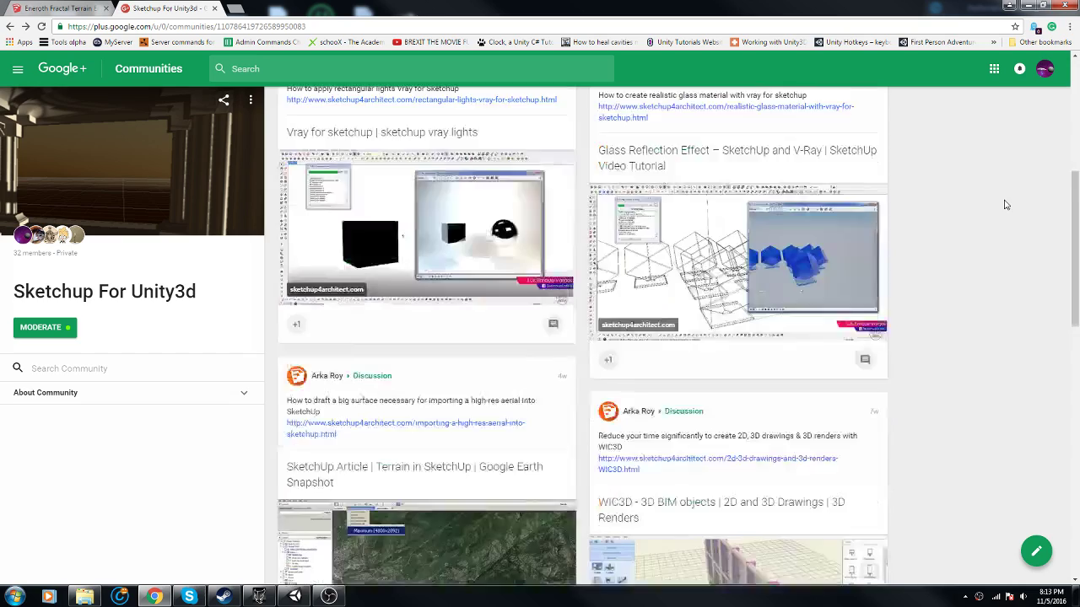
pyautogui.scroll(-5, 793, 355)
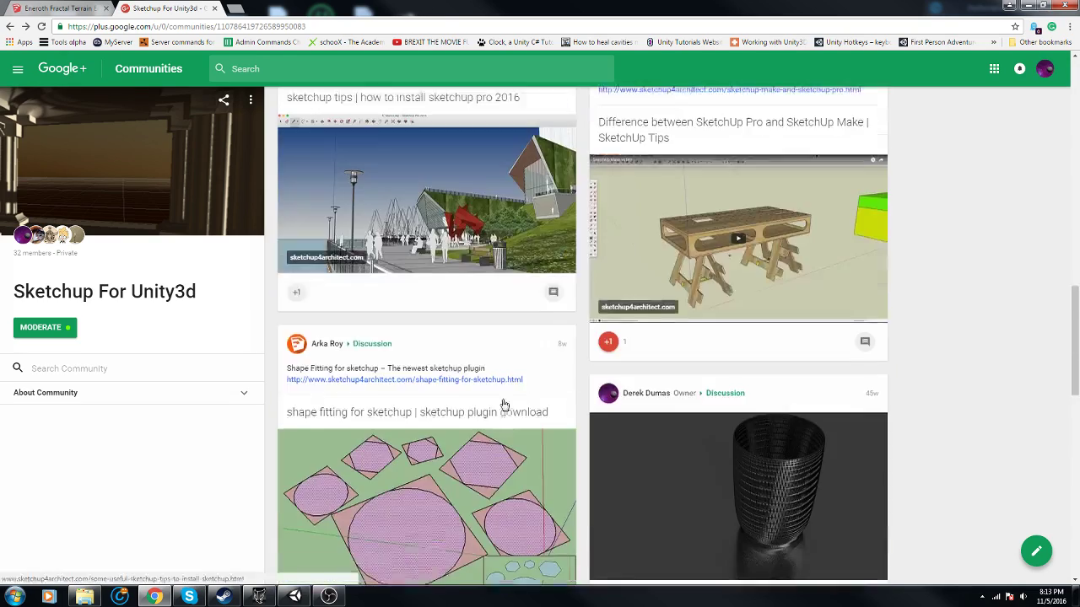
pyautogui.scroll(2, 504, 393)
pyautogui.scroll(10, 503, 393)
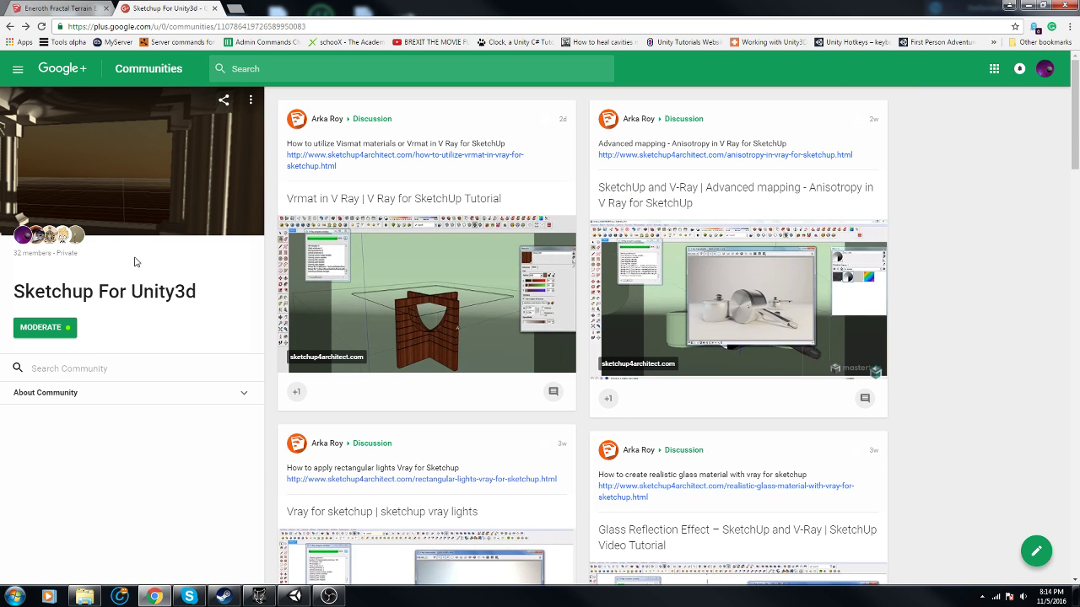
# Look through the community's member list for the author of the Eneroth Fractal Terrain Eroder, checking the extension's page for the name.
pyautogui.click(59, 247)
pyautogui.scroll(-5, 579, 345)
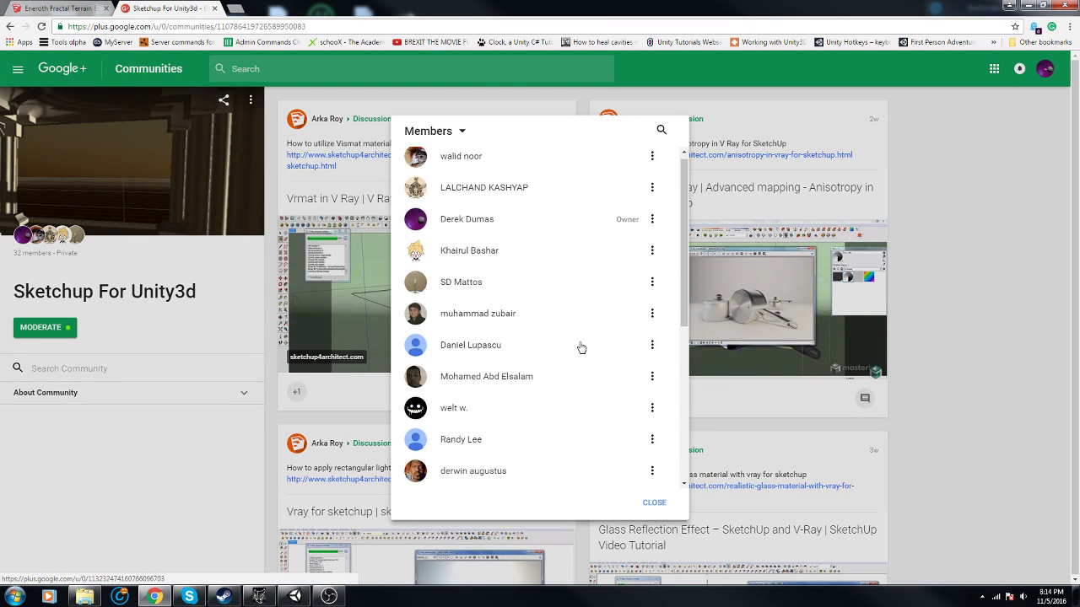
pyautogui.click(46, 7)
pyautogui.moveTo(391, 117); pyautogui.dragTo(493, 118)
pyautogui.click(497, 121)
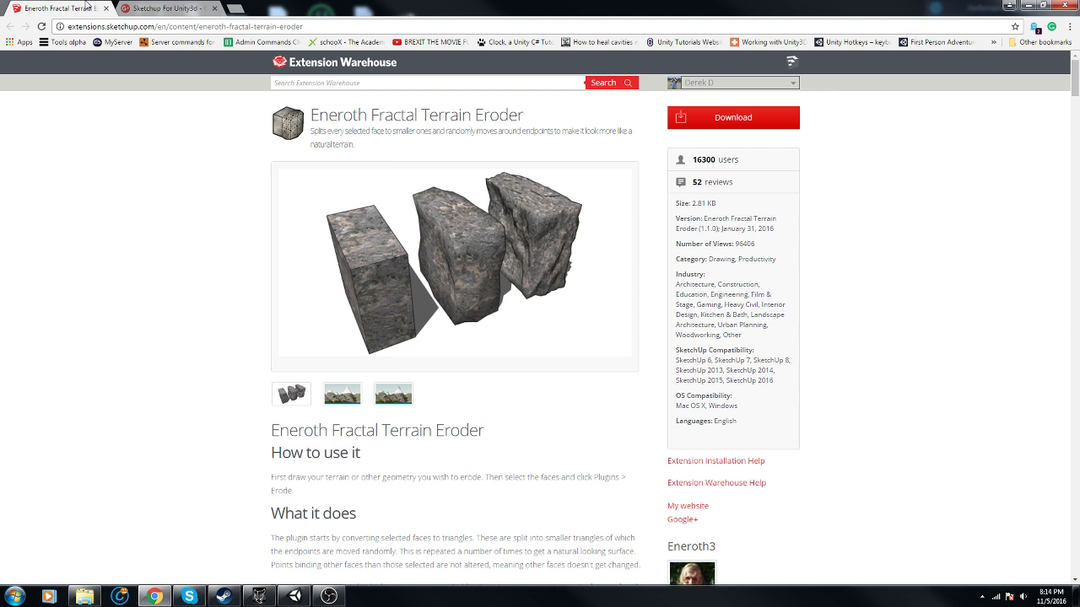
pyautogui.click(146, 9)
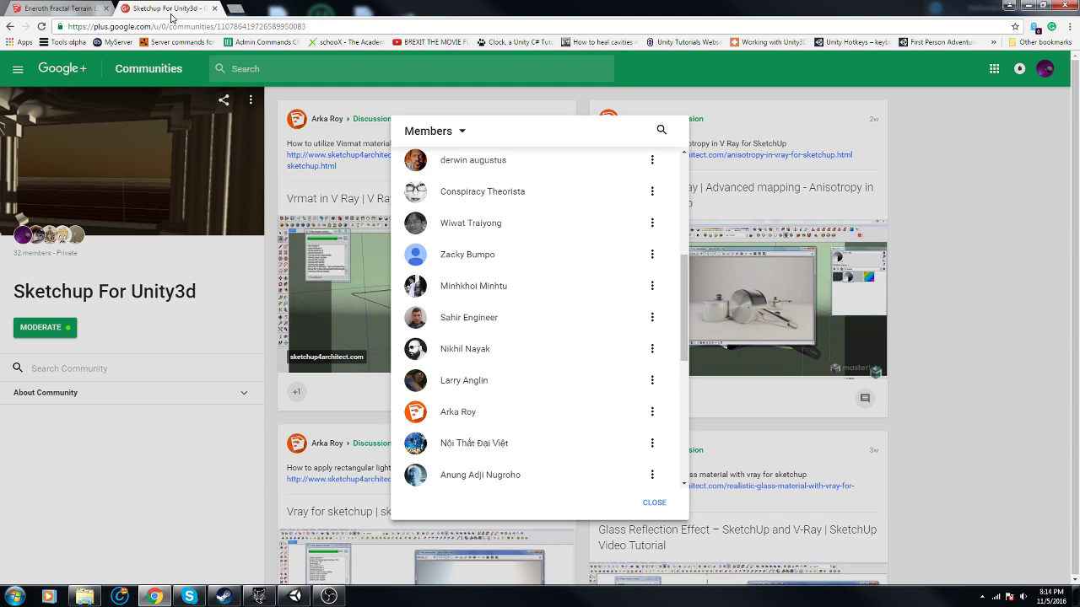
pyautogui.scroll(-4, 429, 378)
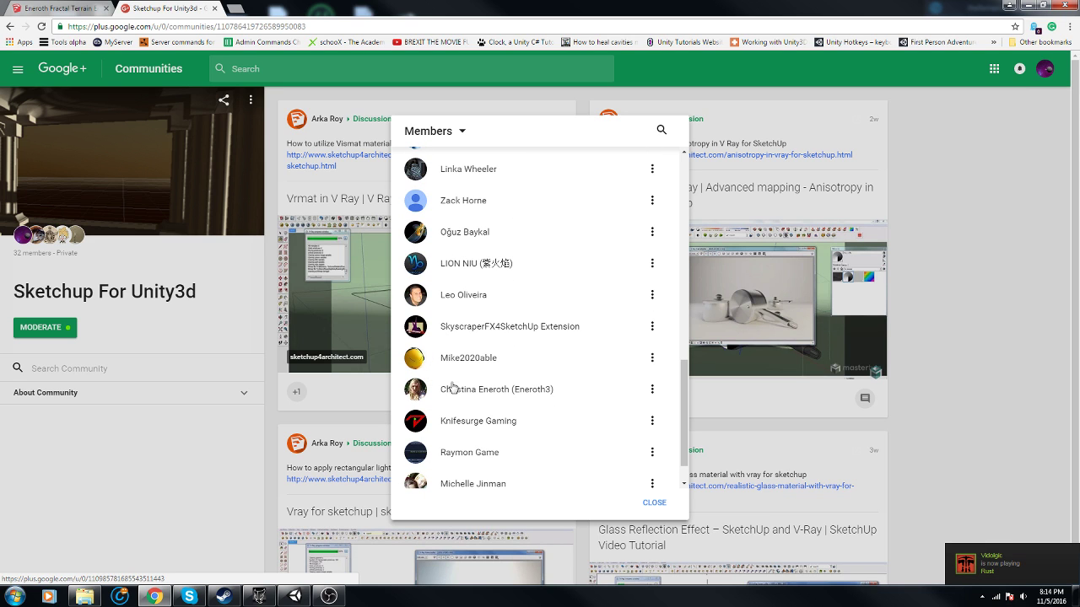
# Open the extension author's profile from the member list and browse the published posts.
pyautogui.click(426, 390)
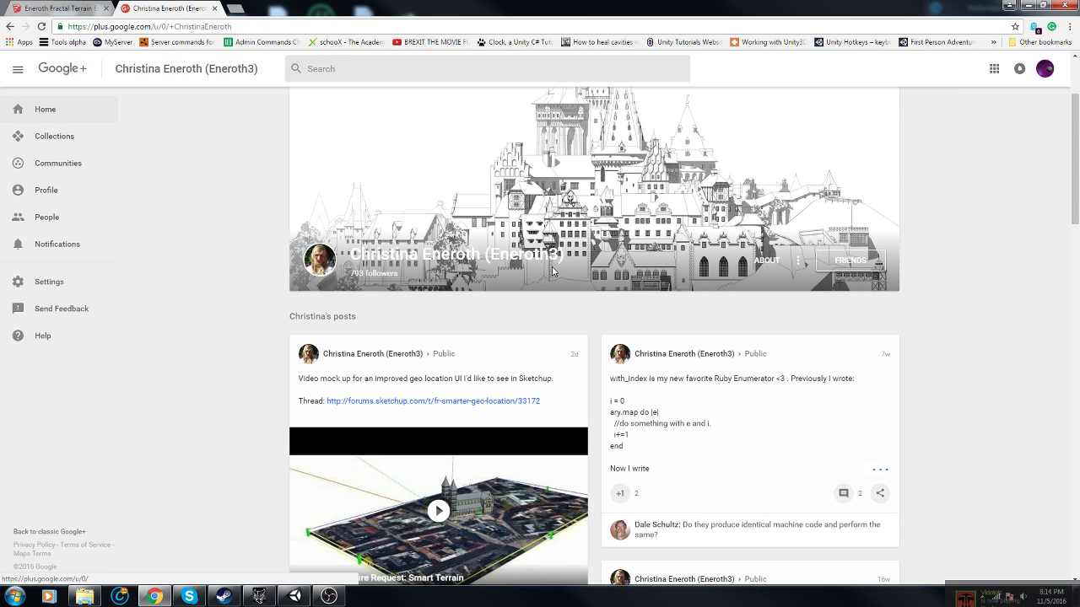
pyautogui.scroll(-3, 581, 367)
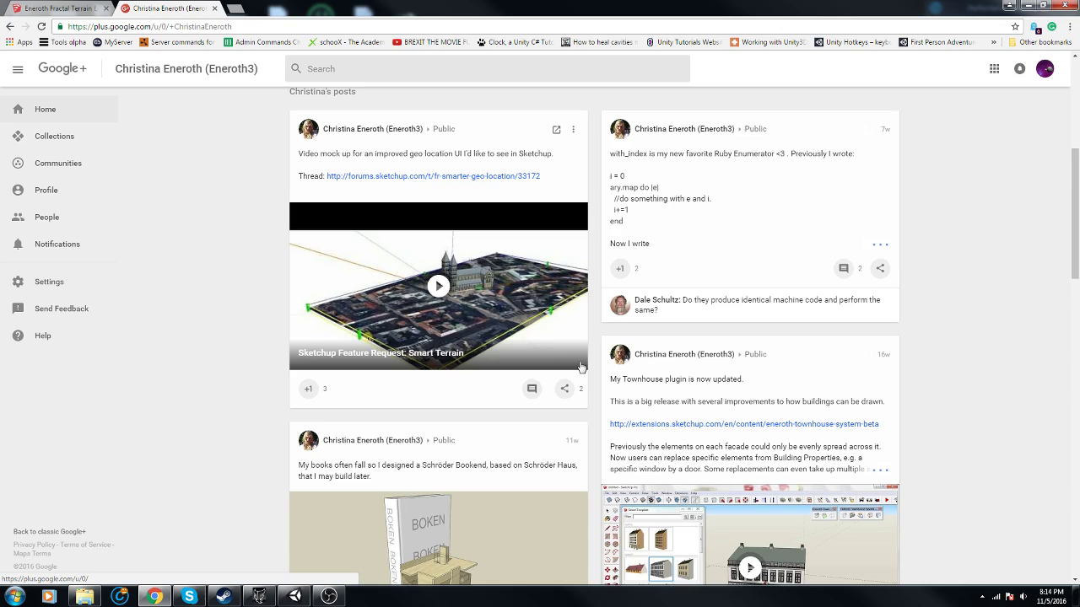
pyautogui.scroll(-2, 581, 367)
pyautogui.scroll(-14, 581, 366)
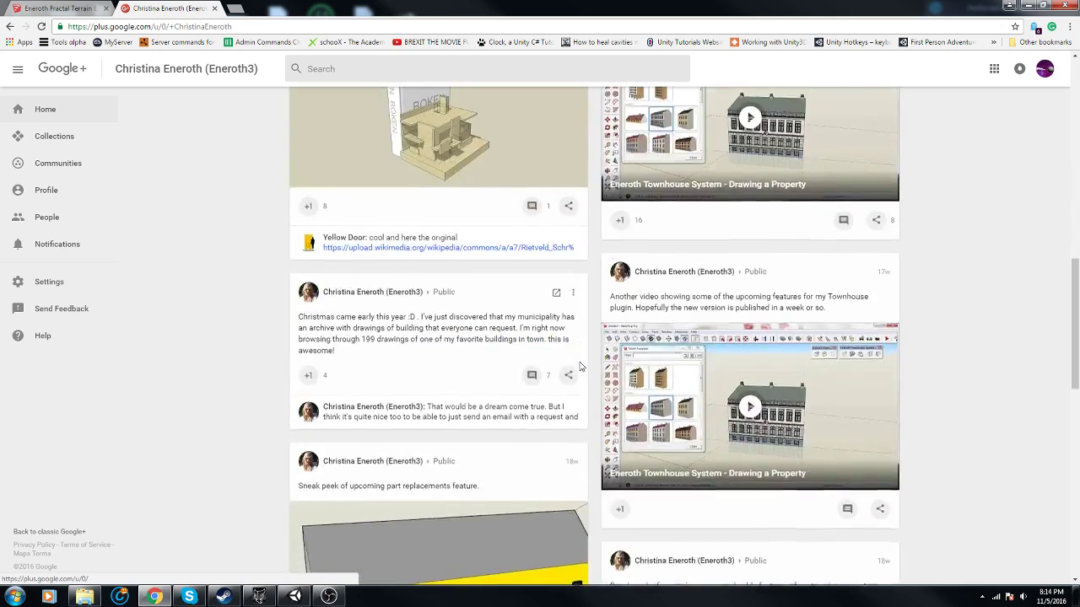
pyautogui.scroll(10, 582, 367)
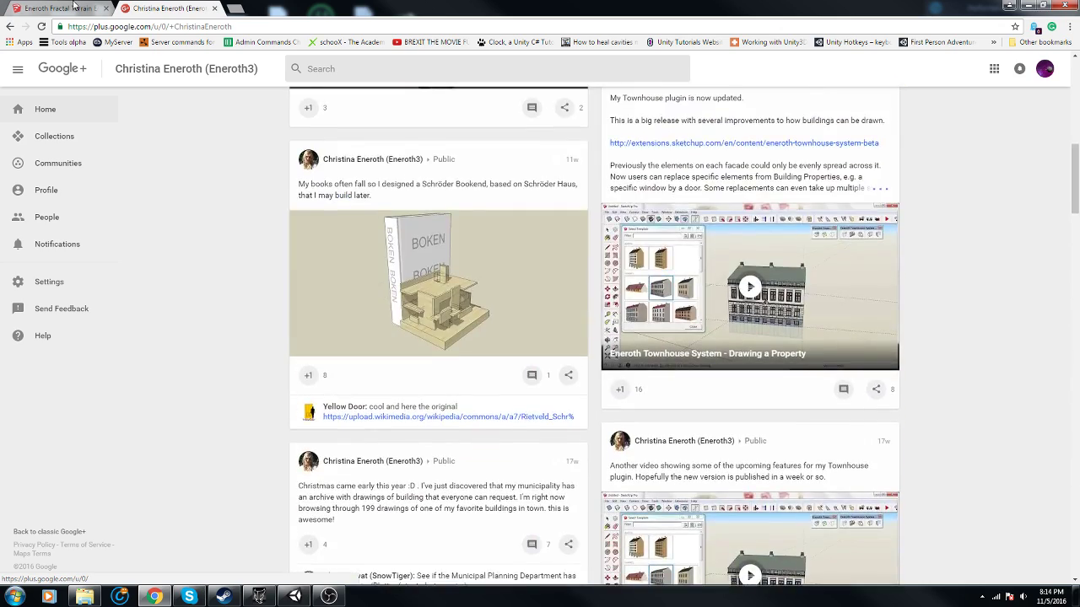
# Return to the Eneroth Fractal Terrain Eroder page and review its usage description.
pyautogui.click(50, 8)
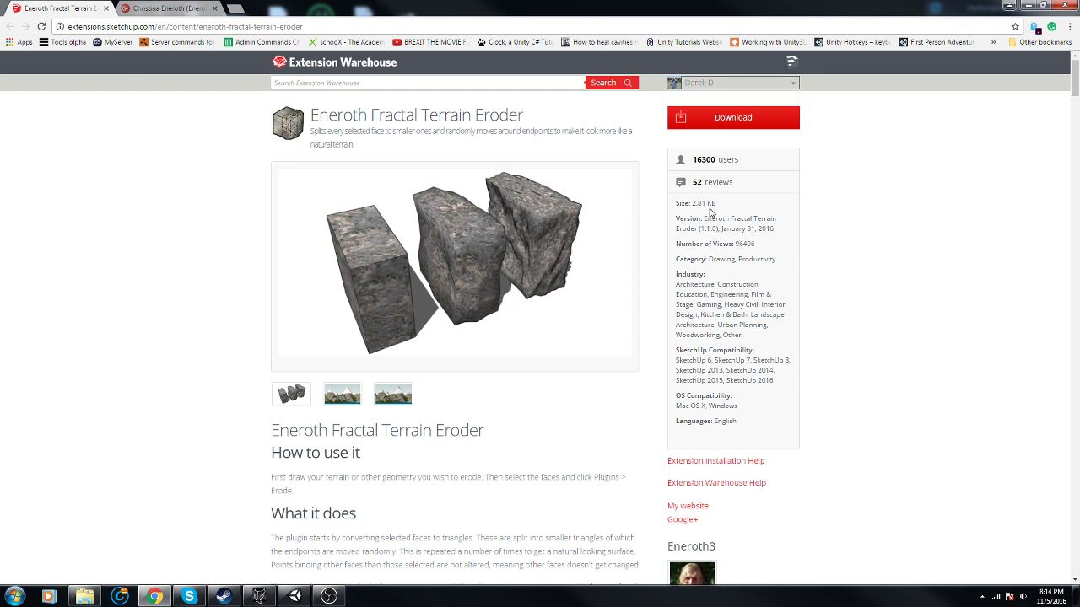
pyautogui.moveTo(314, 114); pyautogui.dragTo(404, 116)
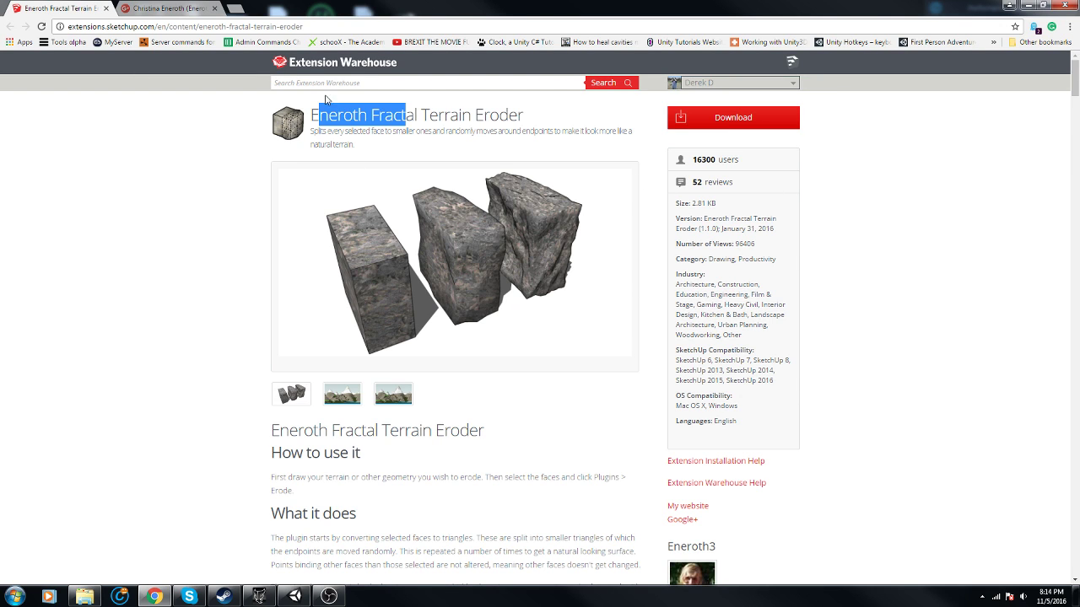
pyautogui.scroll(-4, 470, 309)
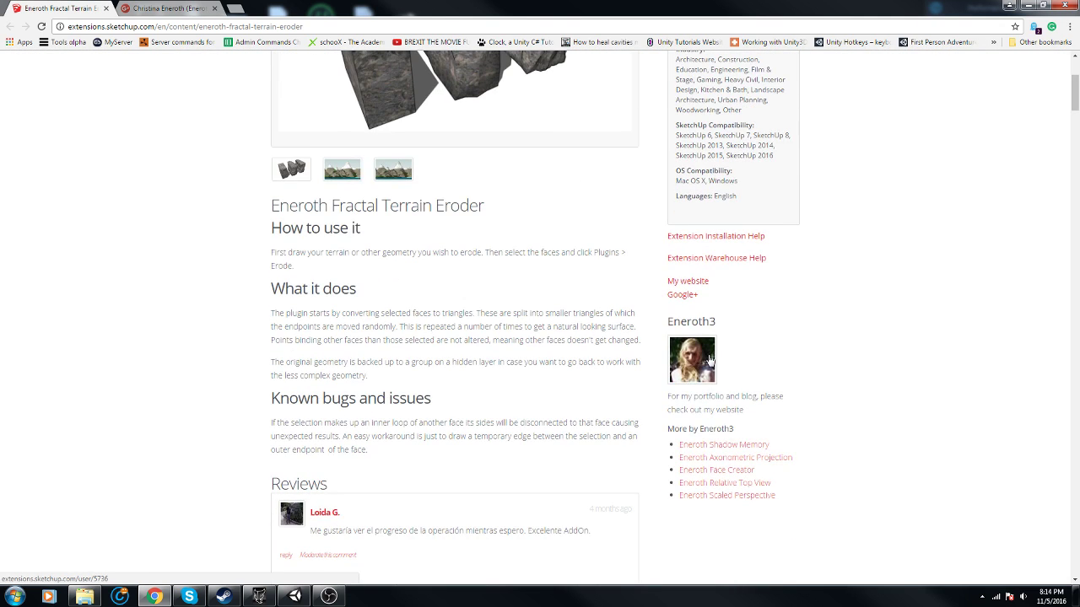
pyautogui.scroll(4, 710, 361)
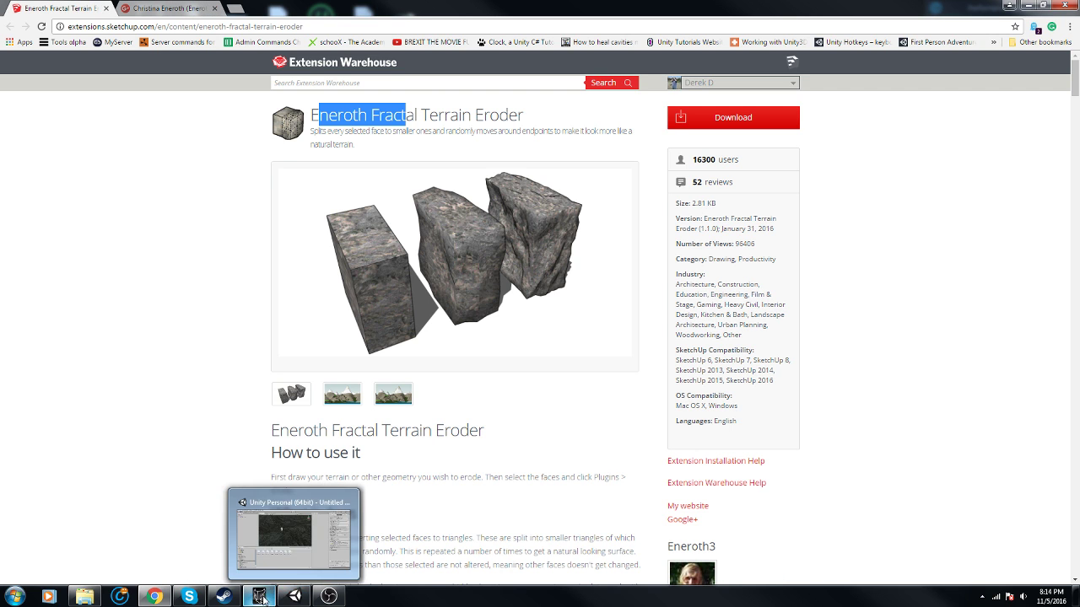
# Launch SketchUp 2016 with a new model and delete the default human figure.
pyautogui.click(14, 596)
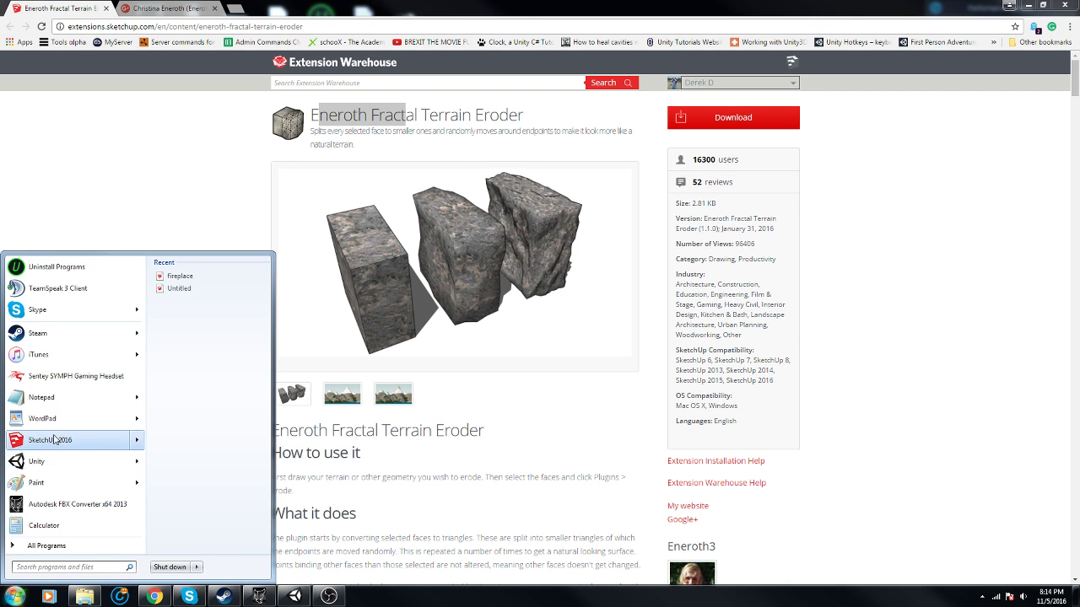
pyautogui.click(59, 438)
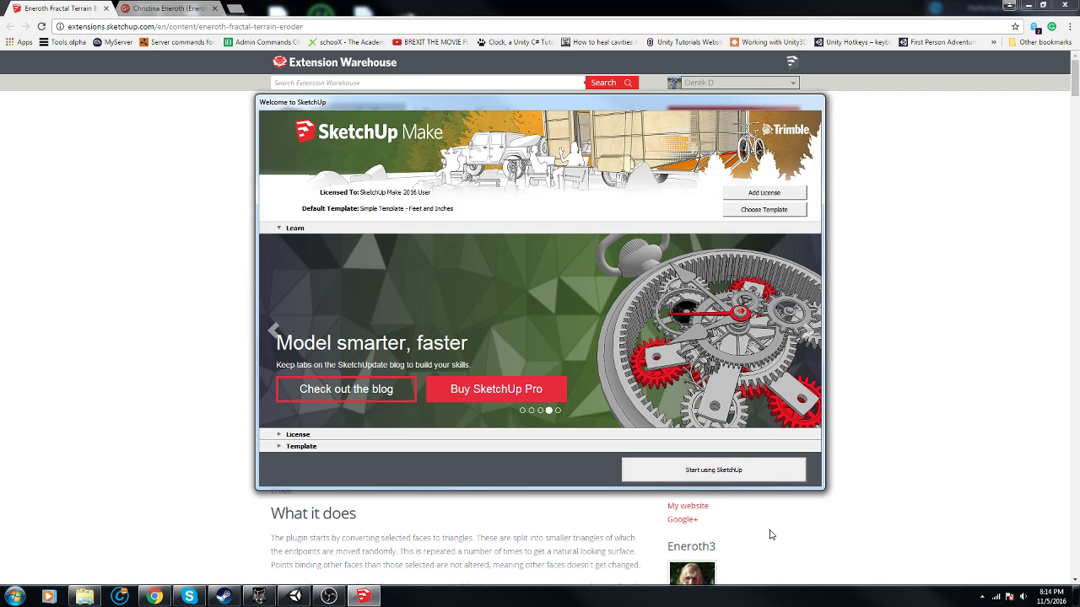
pyautogui.click(715, 471)
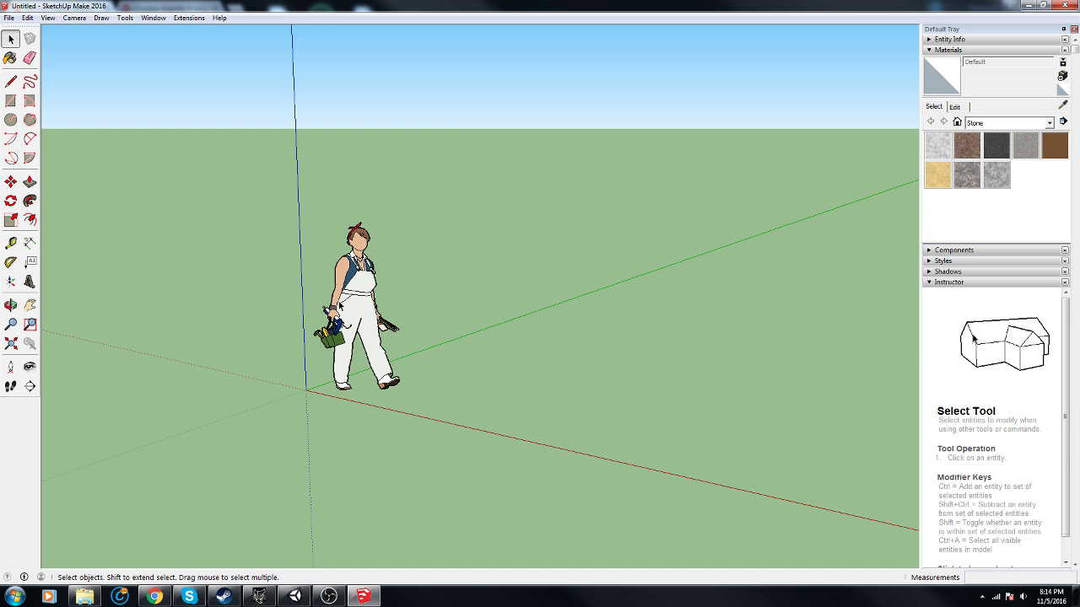
pyautogui.click(338, 305)
pyautogui.press('Delete')
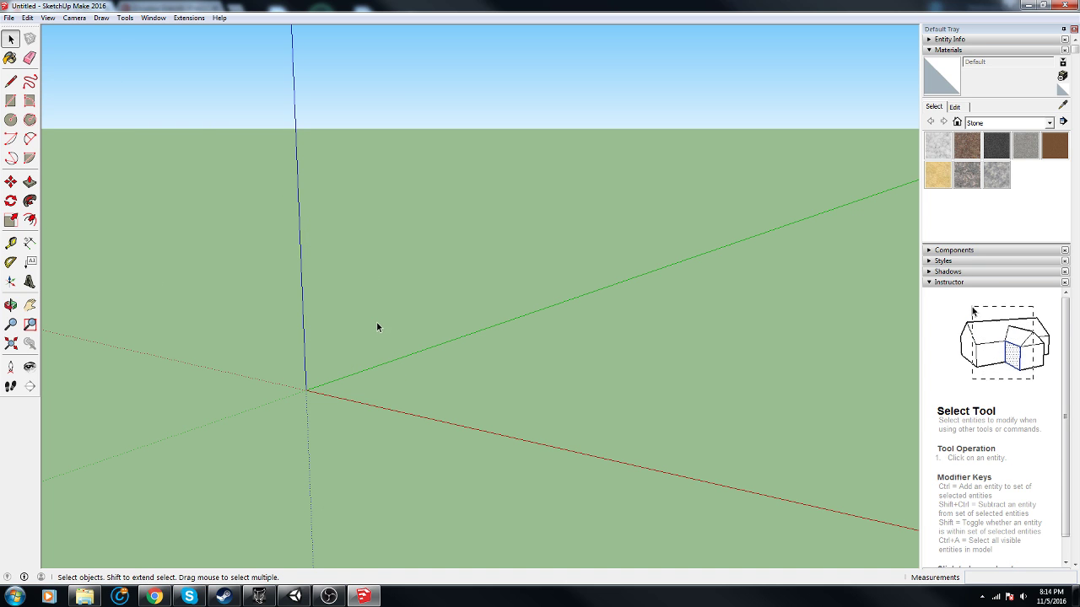
# Switch to Unity, look around the rocky terrain in the scene, and briefly run the game.
pyautogui.click(294, 597)
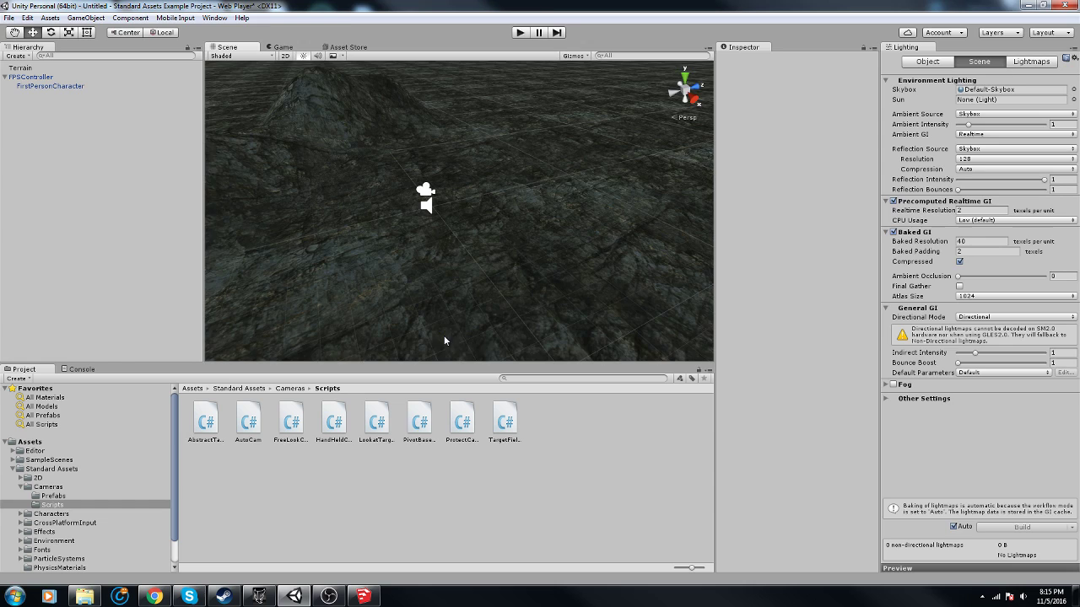
pyautogui.moveTo(446, 341)
pyautogui.mouseDown(button='right')
pyautogui.moveTo(509, 183)
pyautogui.moveTo(479, 129)
pyautogui.moveTo(453, 124)
pyautogui.moveTo(846, 87)
pyautogui.moveTo(156, 132)
pyautogui.moveTo(593, 127)
pyautogui.moveTo(667, 152)
pyautogui.moveTo(675, 166)
pyautogui.moveTo(641, 118)
pyautogui.moveTo(532, 17)
pyautogui.mouseUp(button='right')
pyautogui.press('w')
pyautogui.click(519, 33)
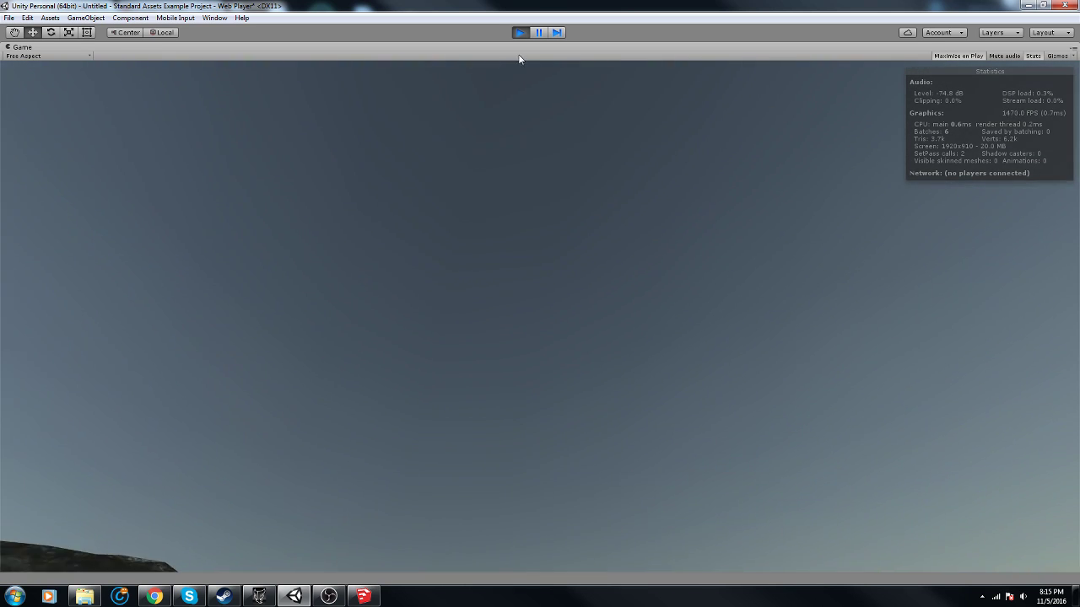
pyautogui.click(519, 33)
# Switch back to SketchUp and draw an 8 m by 12 m ground rectangle starting at the origin.
pyautogui.click(363, 596)
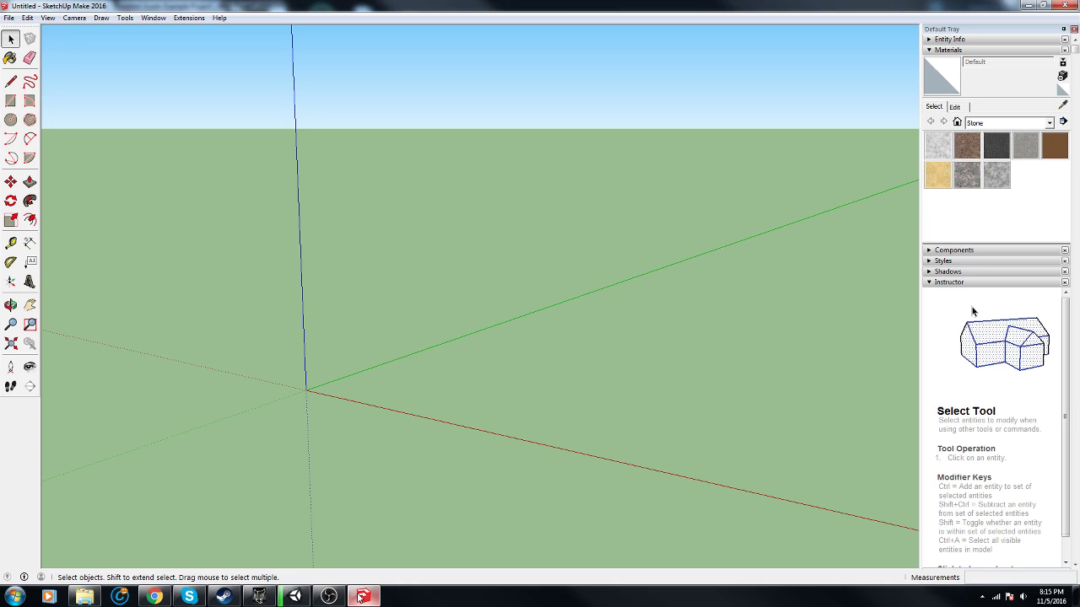
pyautogui.press('r')
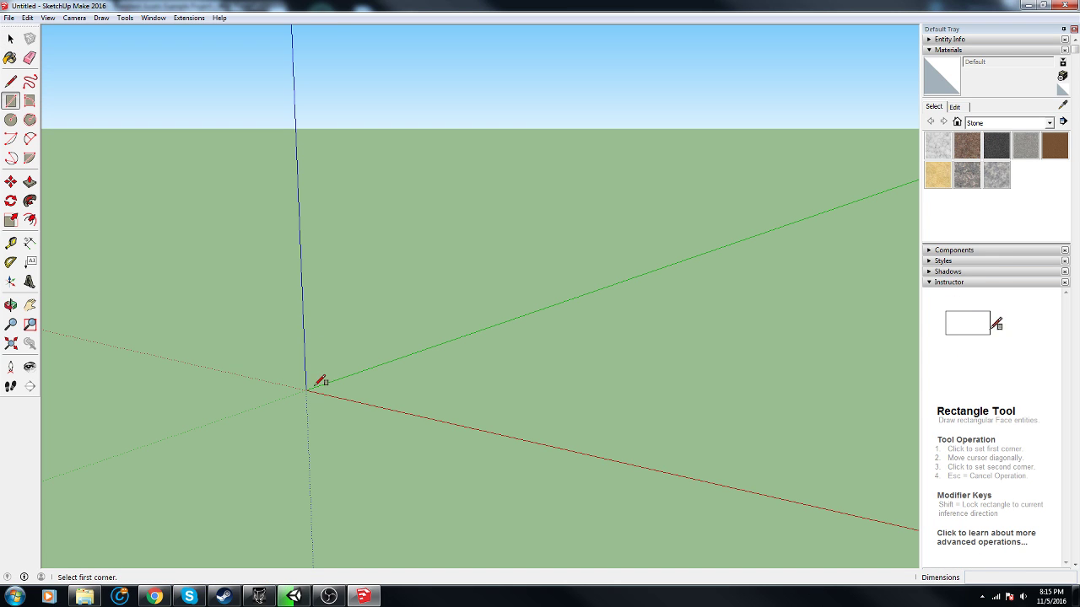
pyautogui.click(307, 389)
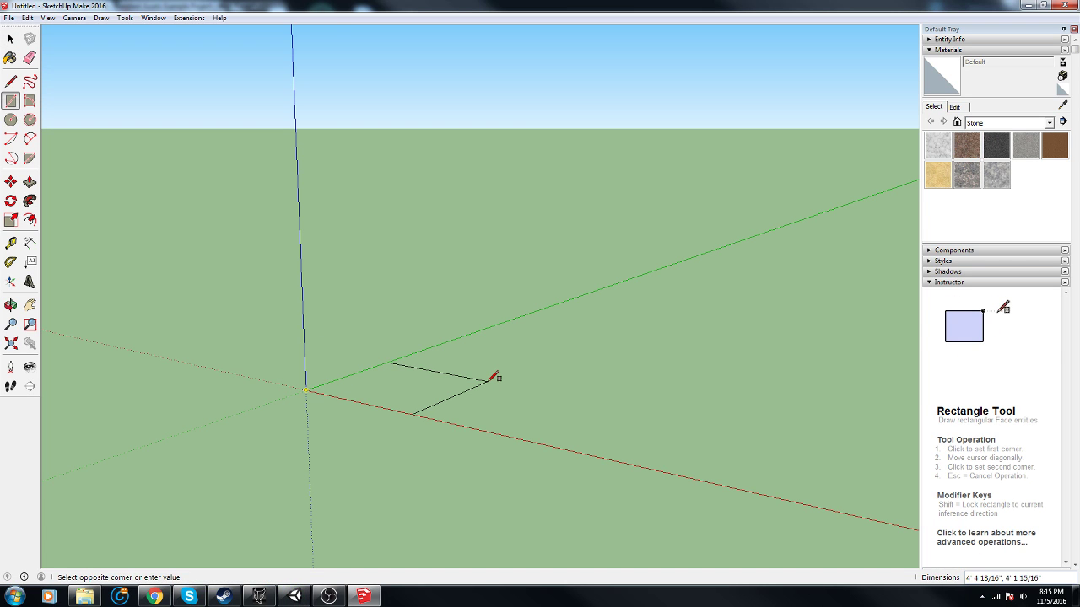
pyautogui.write('8m')
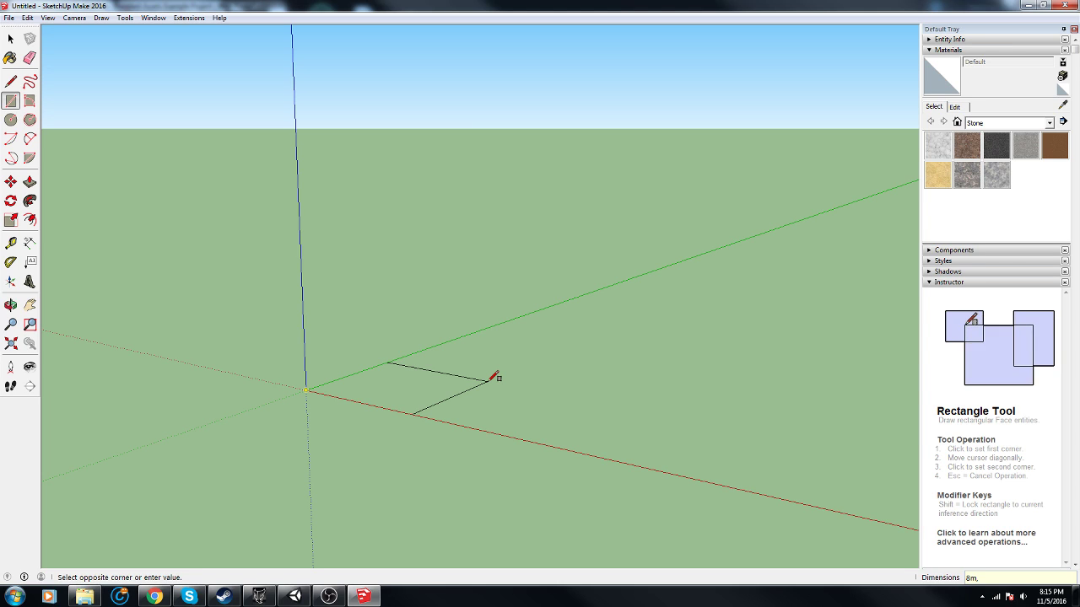
pyautogui.write(',')
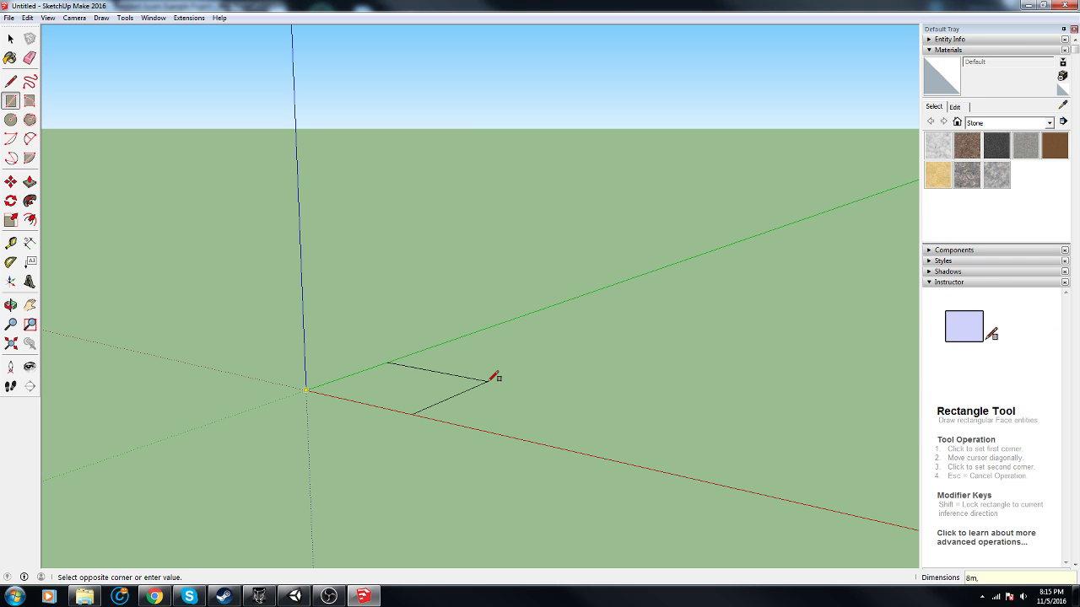
pyautogui.write('12m')
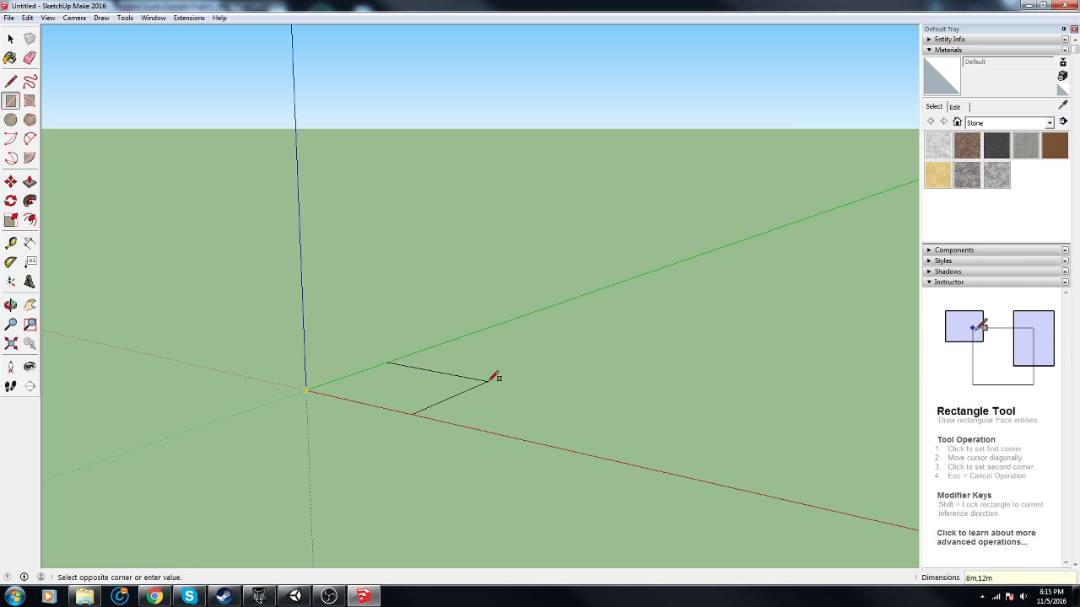
pyautogui.press('Return')
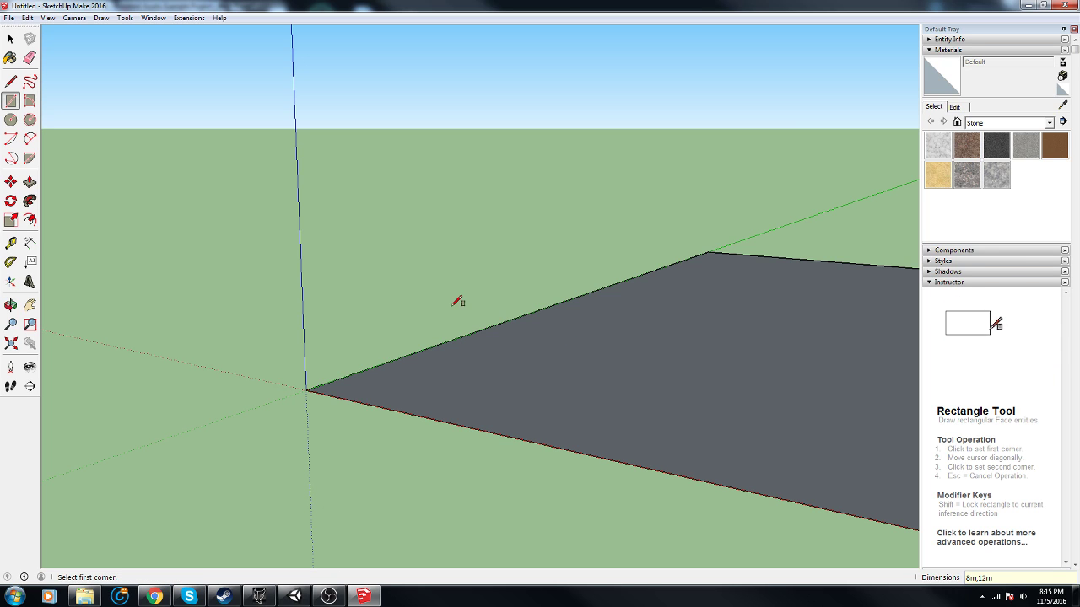
pyautogui.moveTo(535, 284); pyautogui.dragTo(677, 290, button='middle')
pyautogui.press('s')
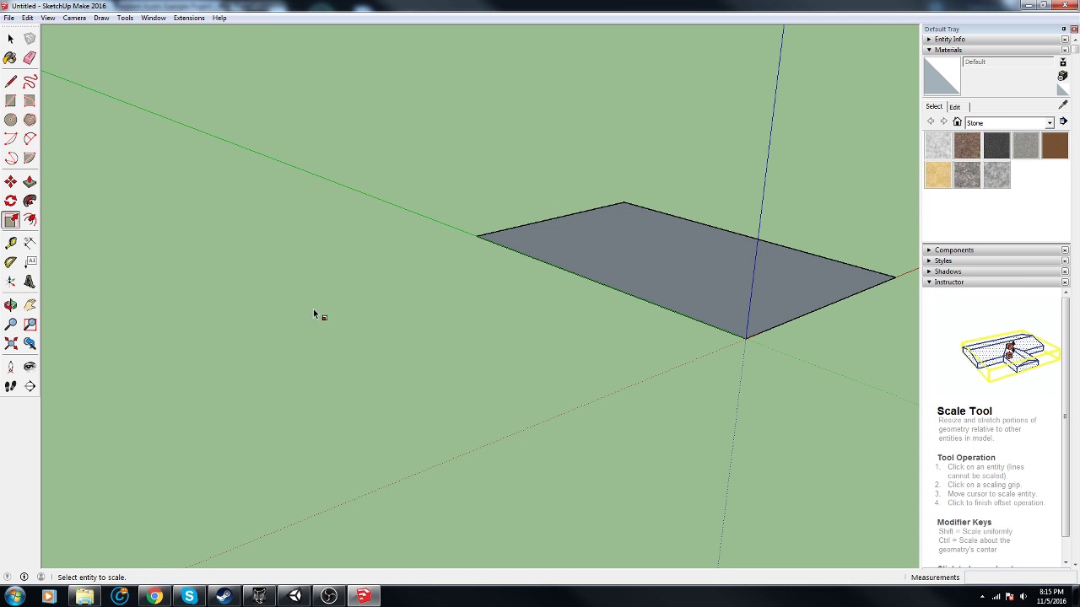
pyautogui.click(366, 597)
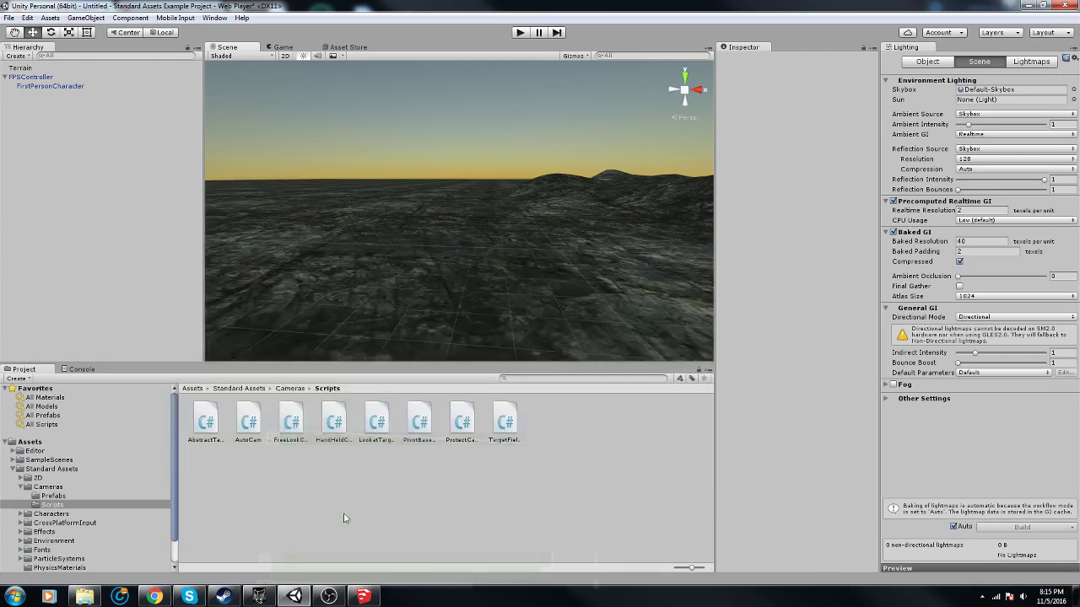
pyautogui.click(365, 597)
# Push/Pull the ground rectangle up 8 inches, and pull the resulting top face up with a distance of 8 m.
pyautogui.scroll(2, 241, 308)
pyautogui.scroll(-2, 320, 268)
pyautogui.moveTo(386, 254); pyautogui.dragTo(86, 347, button='middle')
pyautogui.press('space')
pyautogui.moveTo(205, 217); pyautogui.dragTo(500, 358, button='middle')
pyautogui.press('p')
pyautogui.click(468, 377)
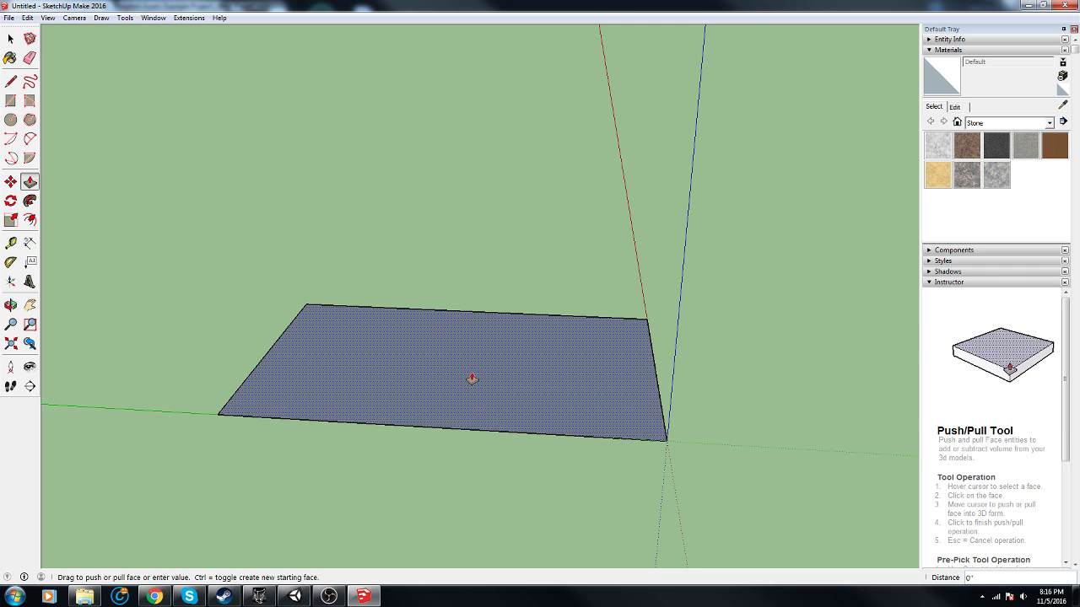
pyautogui.write('8')
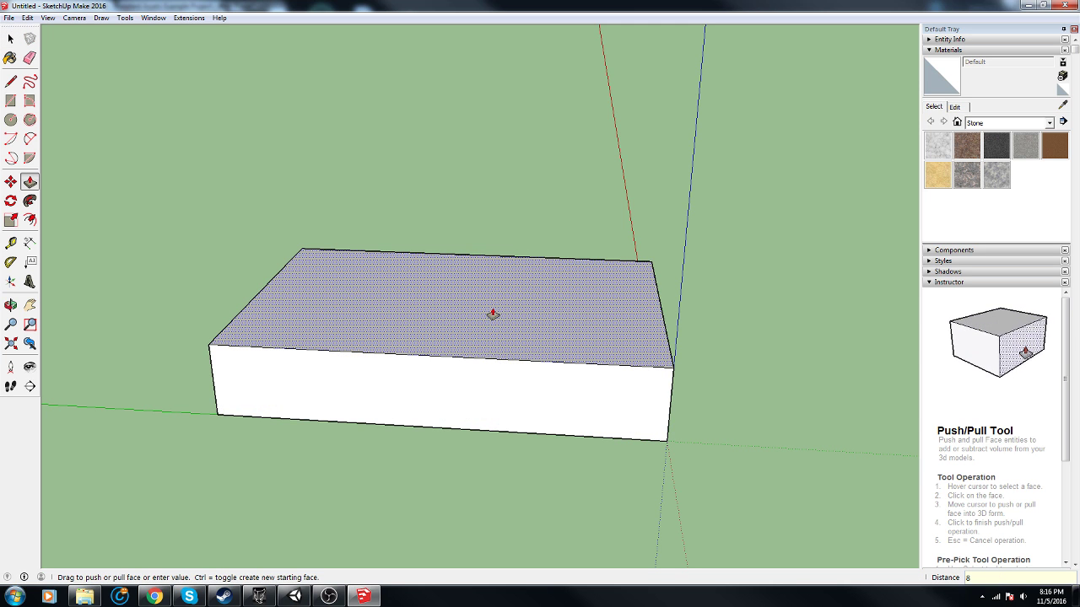
pyautogui.write("'")
pyautogui.press('Return')
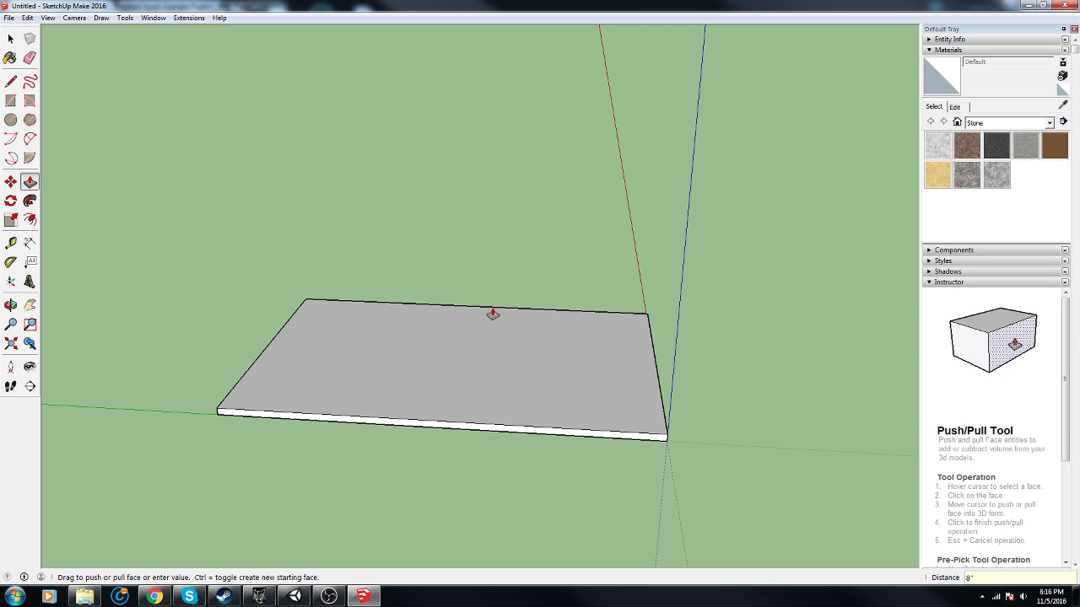
pyautogui.click(513, 372)
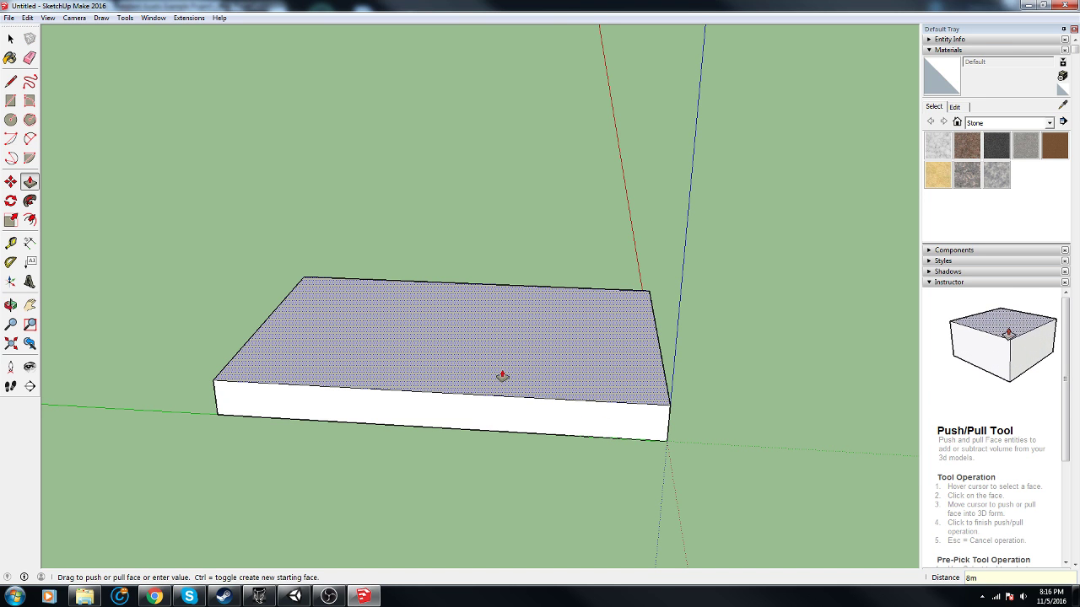
pyautogui.click(501, 376)
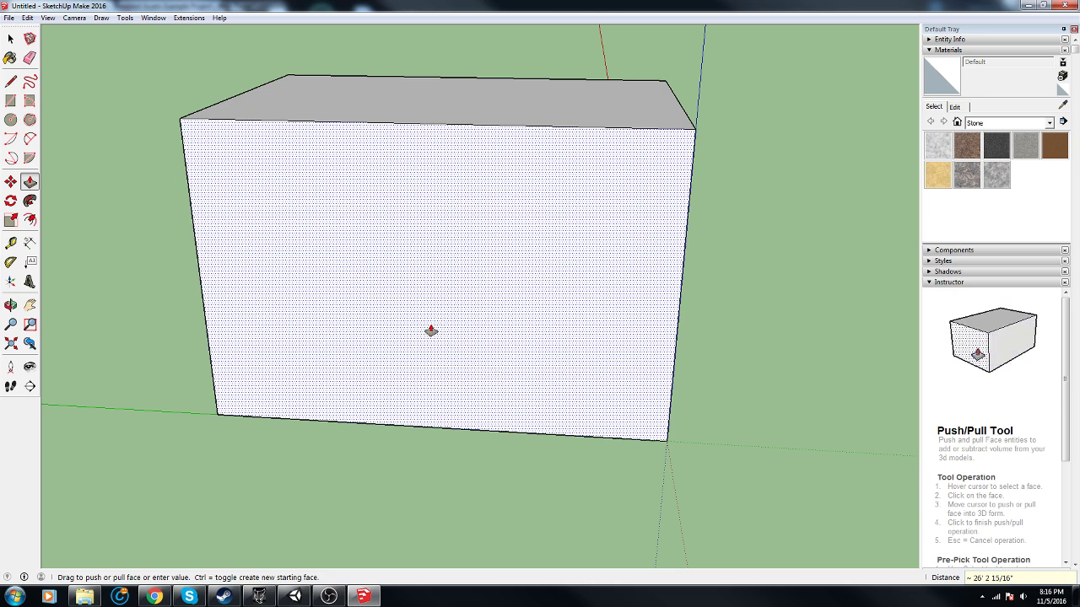
# Finish pulling the block up, and offset the front face's outline inward to form a smaller rectangle.
pyautogui.click(431, 330)
pyautogui.press('r')
pyautogui.press('f')
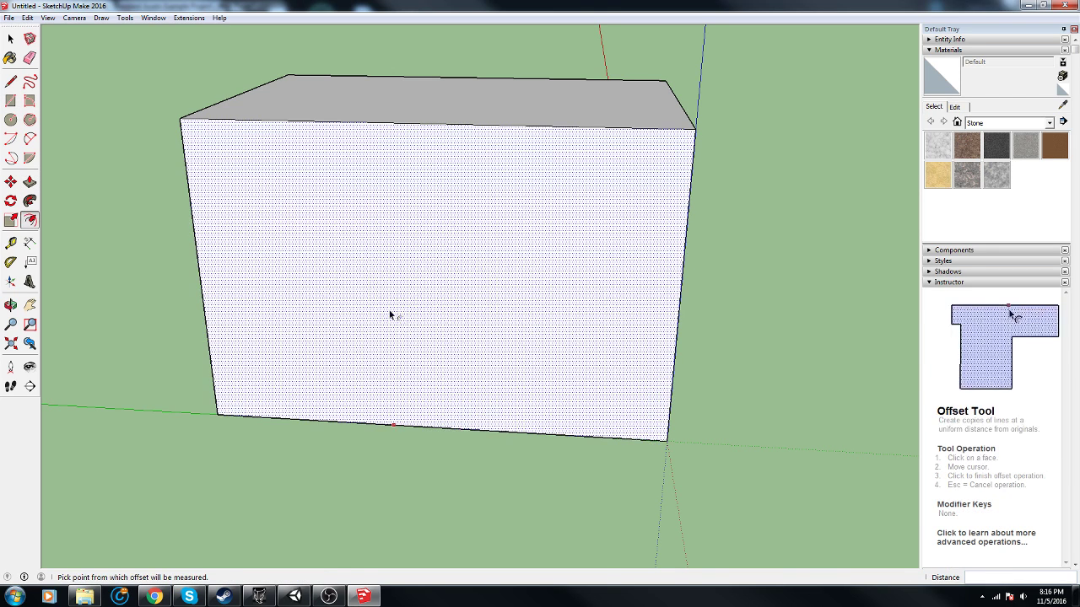
pyautogui.click(389, 314)
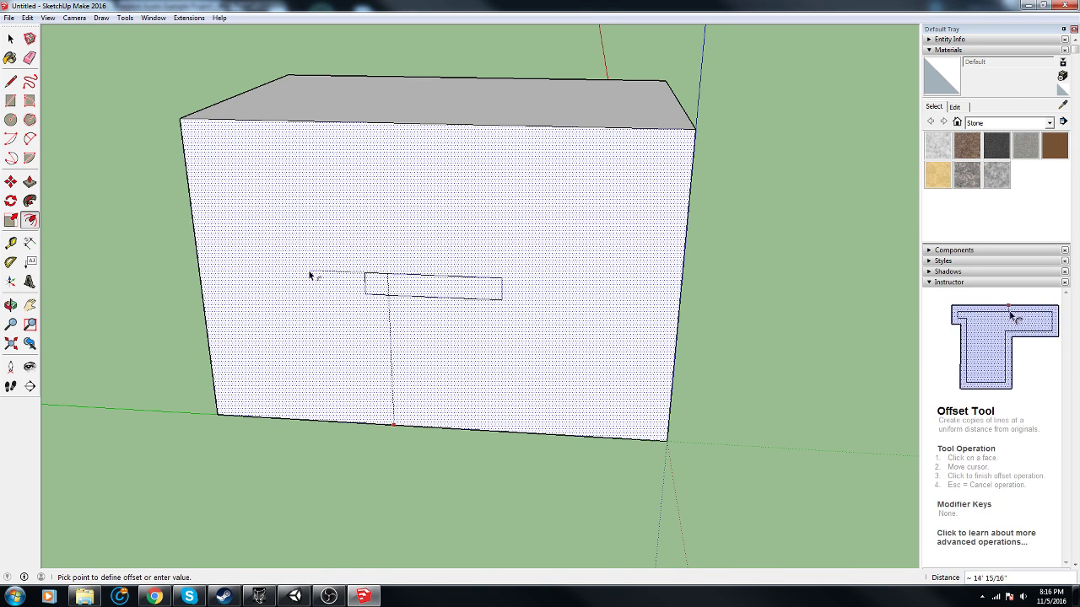
pyautogui.click(628, 396)
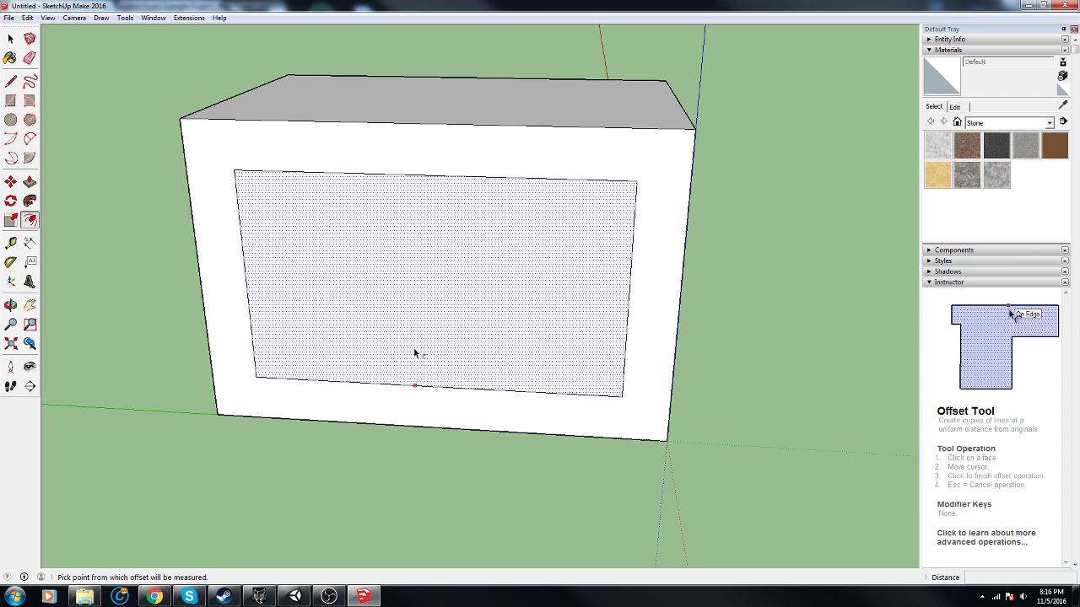
# Draw a 2-point arc between the inset rectangle's two lower corners, bulging up almost to its upper edge.
pyautogui.moveTo(414, 349); pyautogui.dragTo(452, 259, button='middle')
pyautogui.press('l')
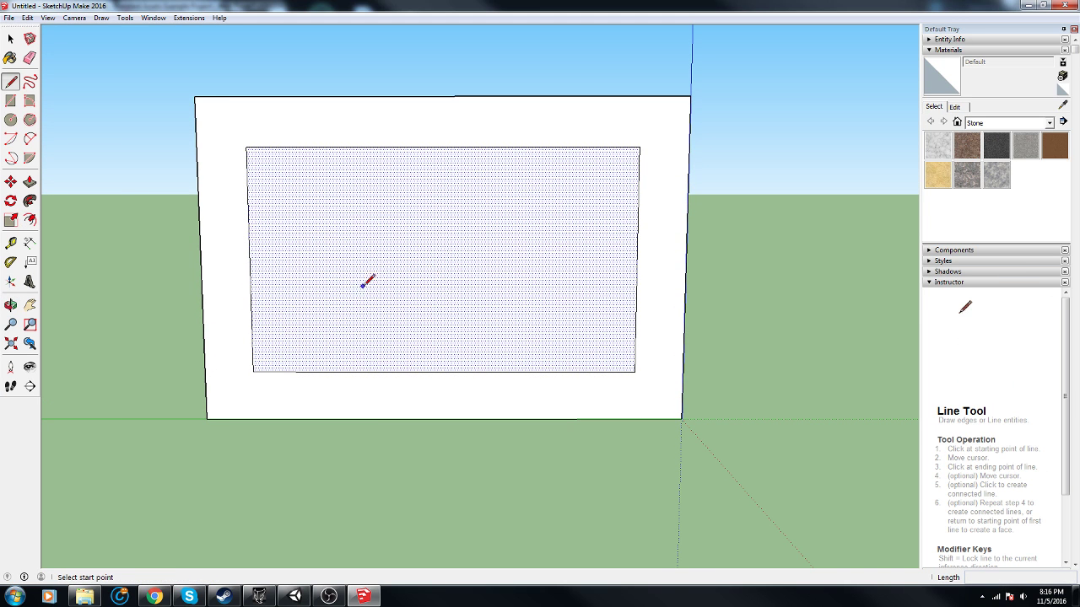
pyautogui.press('a')
pyautogui.click(253, 370)
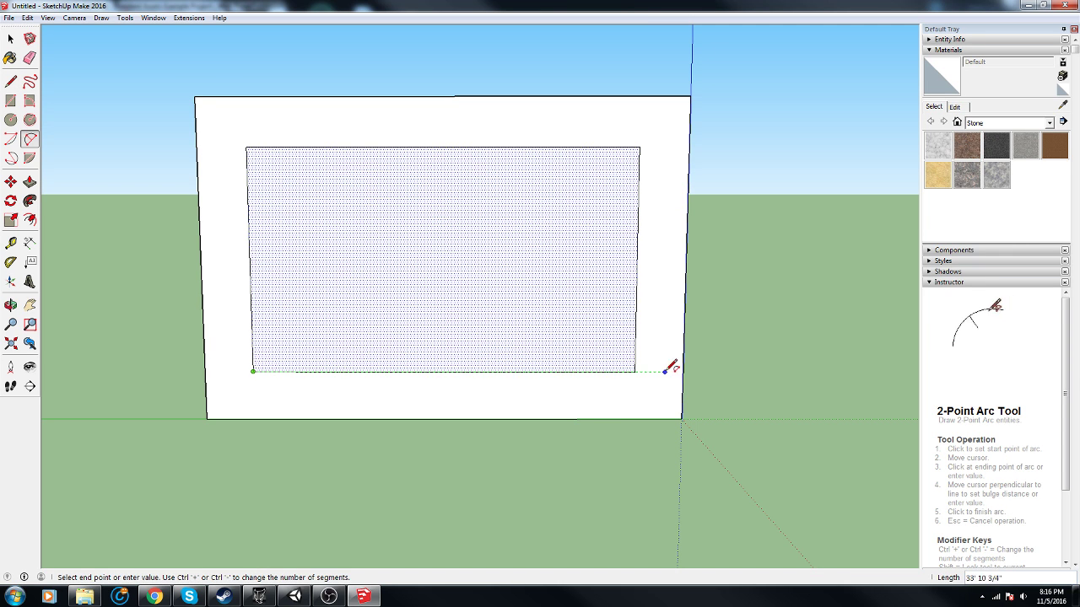
pyautogui.click(634, 371)
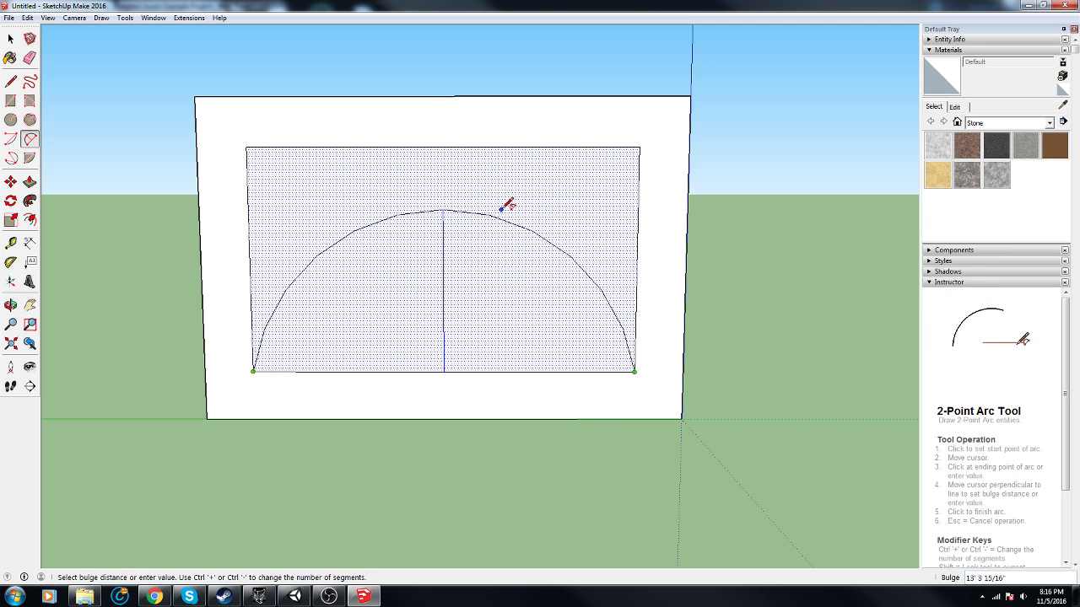
pyautogui.click(528, 148)
# Draw a straight line from the arc's upper-left vertex to the rectangle's lower-left corner, and erase the leftover arc and rectangle edges outside the profile.
pyautogui.press('l')
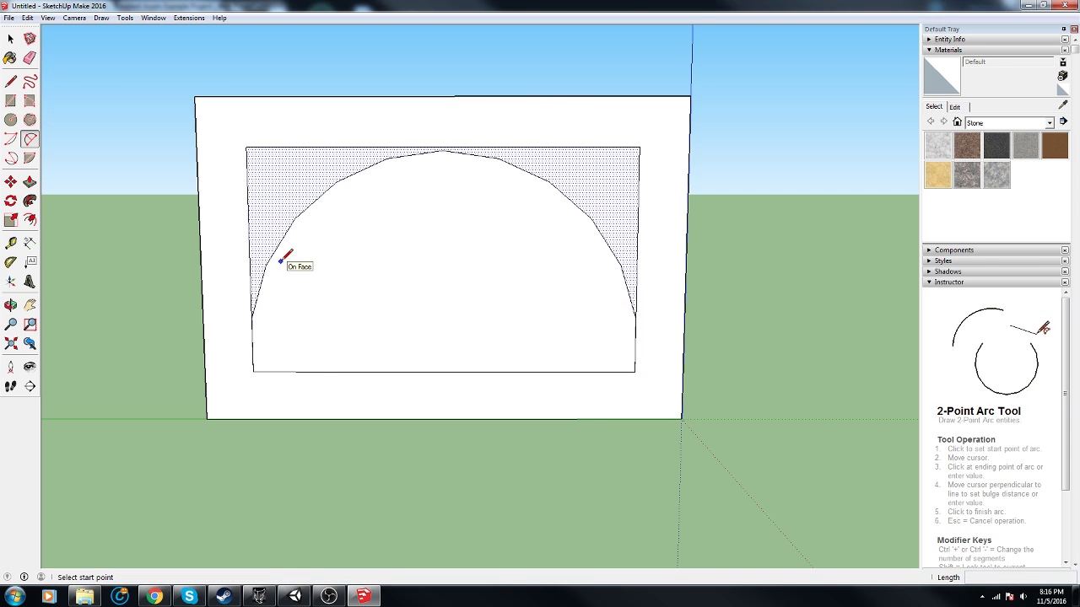
pyautogui.click(335, 182)
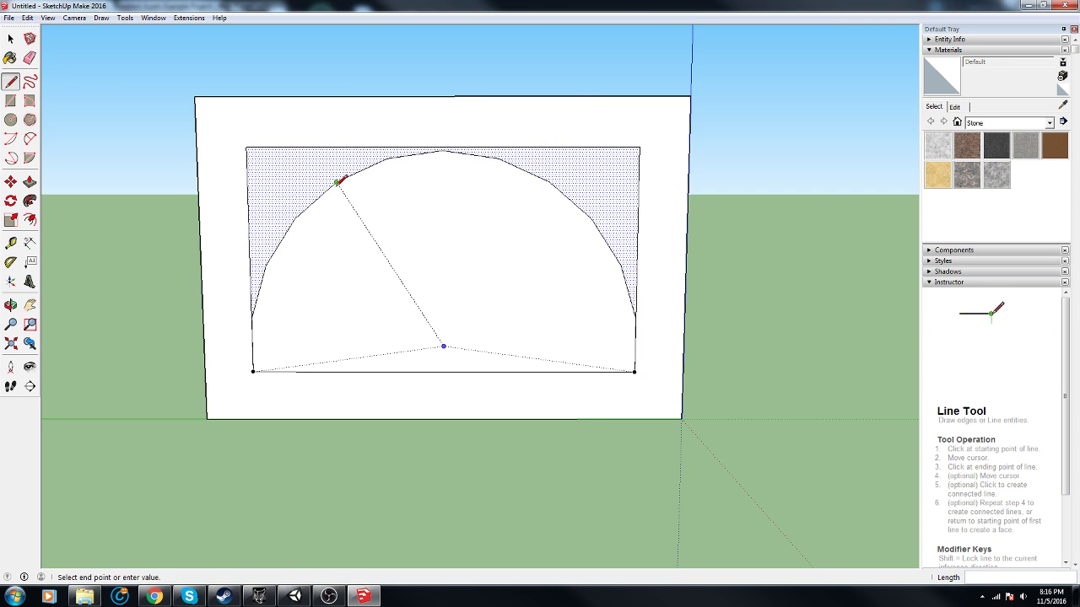
pyautogui.click(260, 372)
pyautogui.press('e')
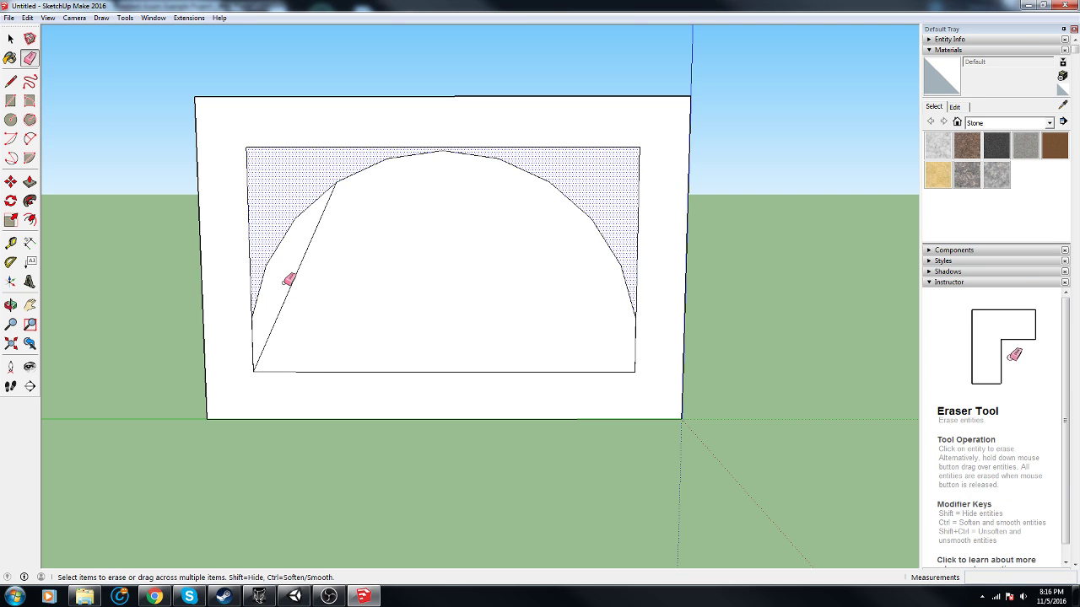
pyautogui.moveTo(281, 267); pyautogui.dragTo(246, 198)
pyautogui.moveTo(315, 155)
pyautogui.mouseDown()
pyautogui.moveTo(326, 143)
pyautogui.moveTo(540, 138)
pyautogui.mouseUp()
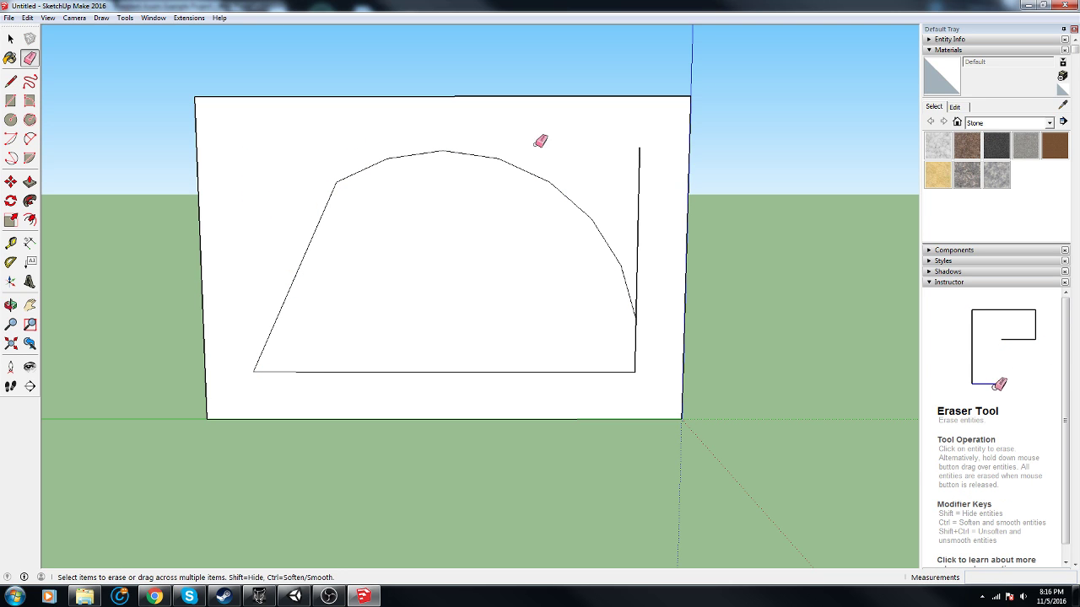
pyautogui.moveTo(638, 159); pyautogui.dragTo(646, 160)
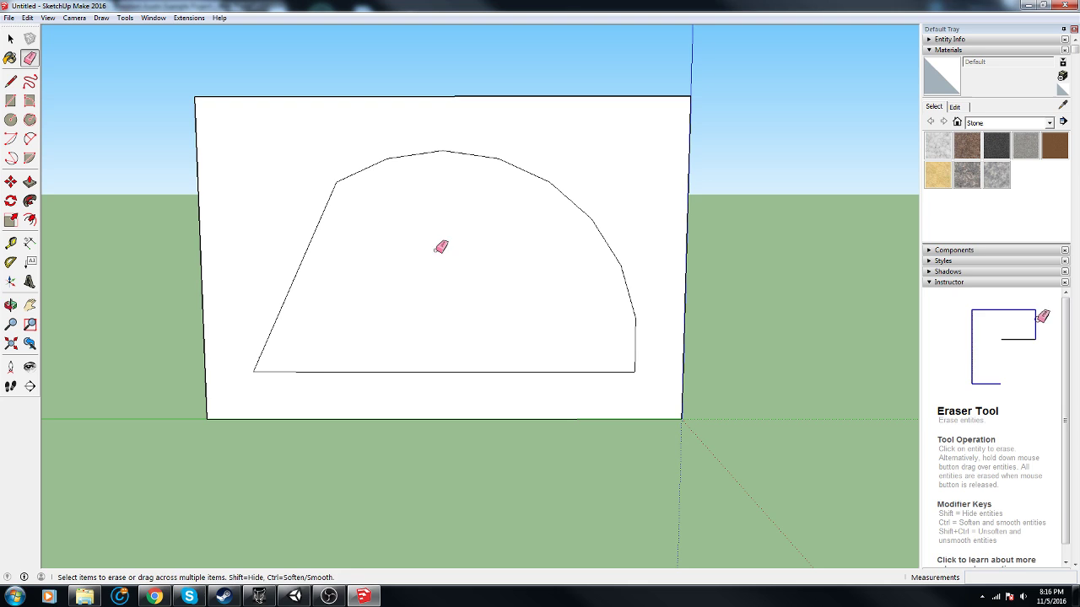
# Extend both sides of the arch profile with lines from its lower corners down to the block's bottom edge.
pyautogui.press('l')
pyautogui.click(254, 371)
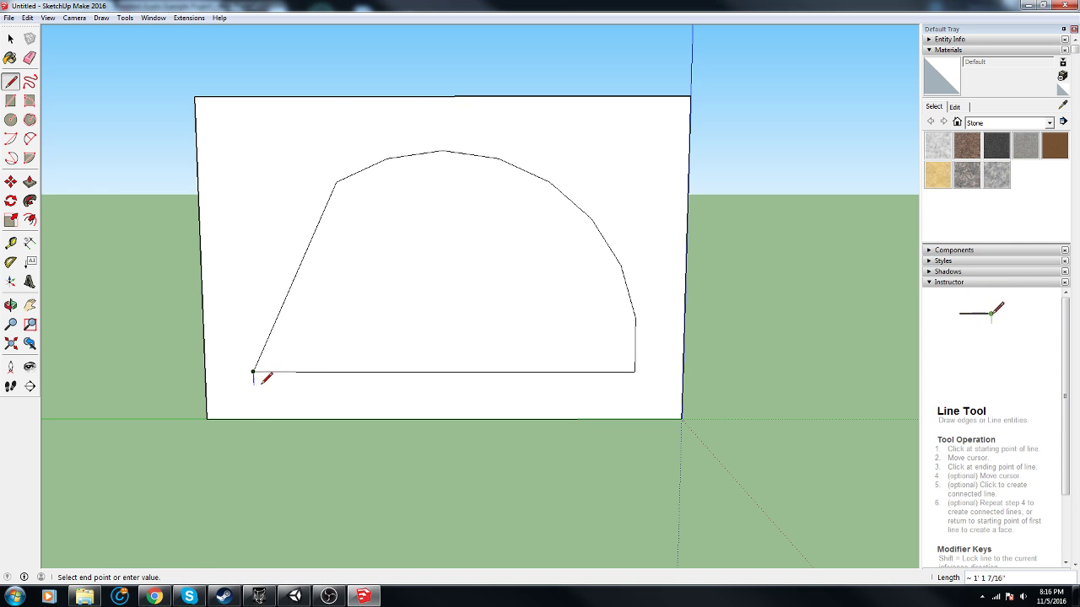
pyautogui.click(233, 418)
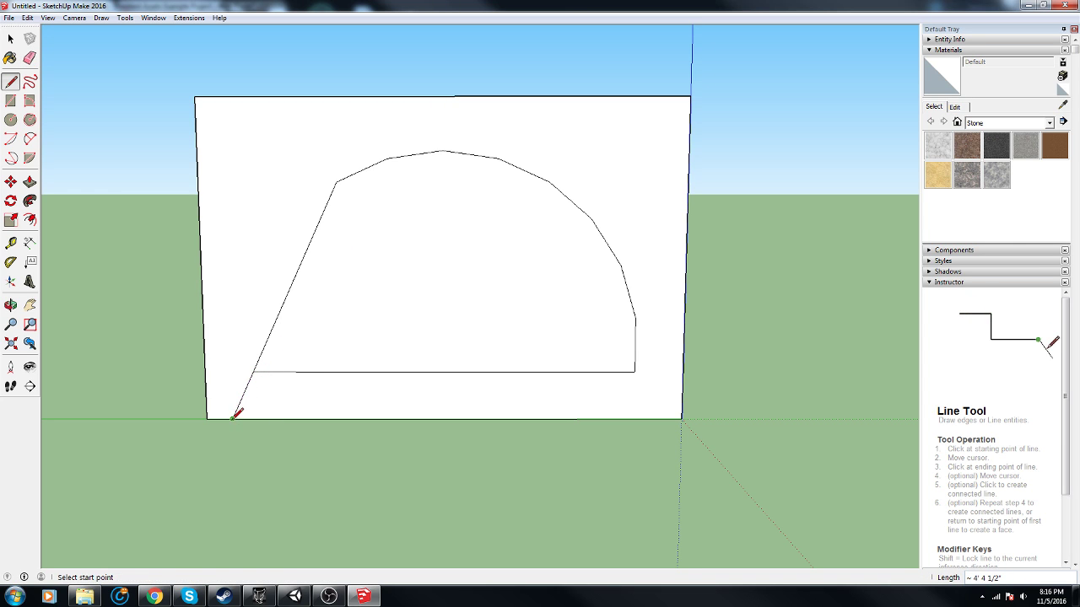
pyautogui.click(634, 372)
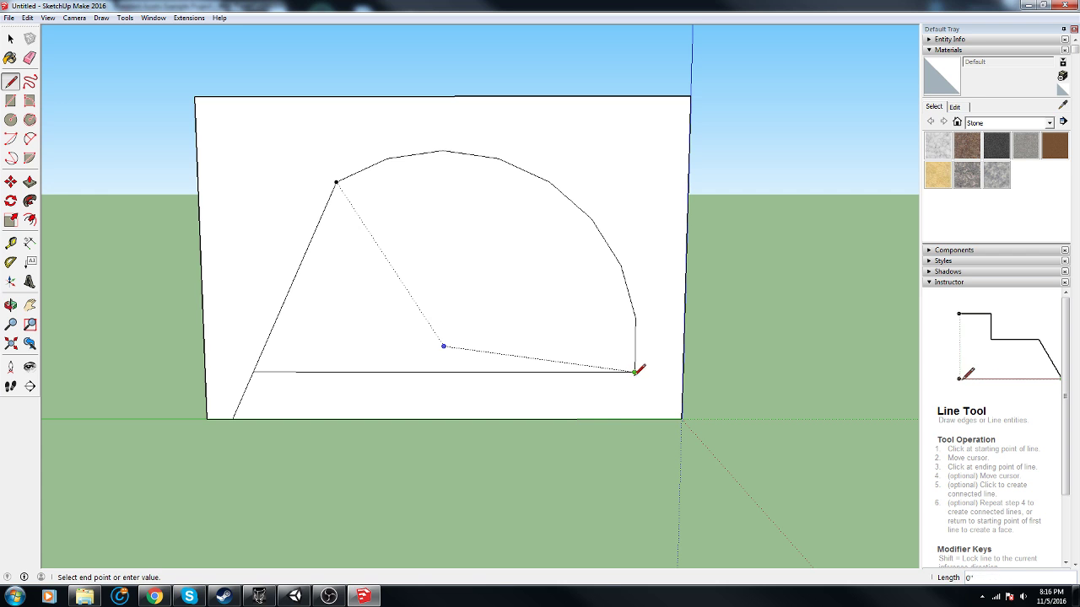
pyautogui.click(636, 416)
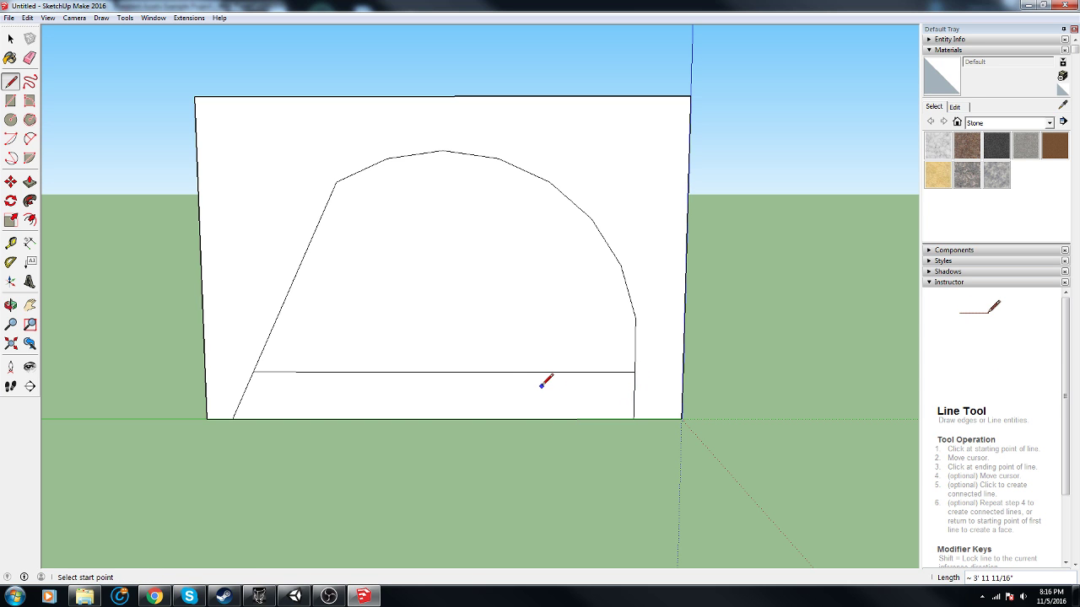
# Try to Push/Pull the arch and the strip below it through the block separately, and undo both cuts.
pyautogui.press('p')
pyautogui.moveTo(477, 354); pyautogui.dragTo(511, 333, button='middle')
pyautogui.moveTo(511, 332); pyautogui.dragTo(258, 323)
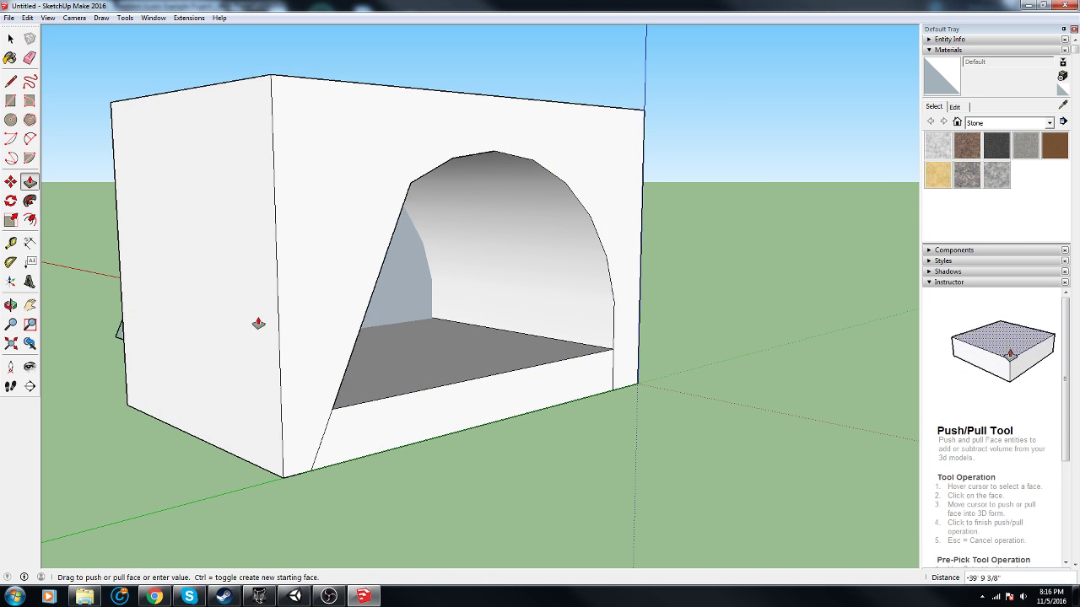
pyautogui.moveTo(294, 321); pyautogui.dragTo(446, 448, button='middle')
pyautogui.click(277, 323)
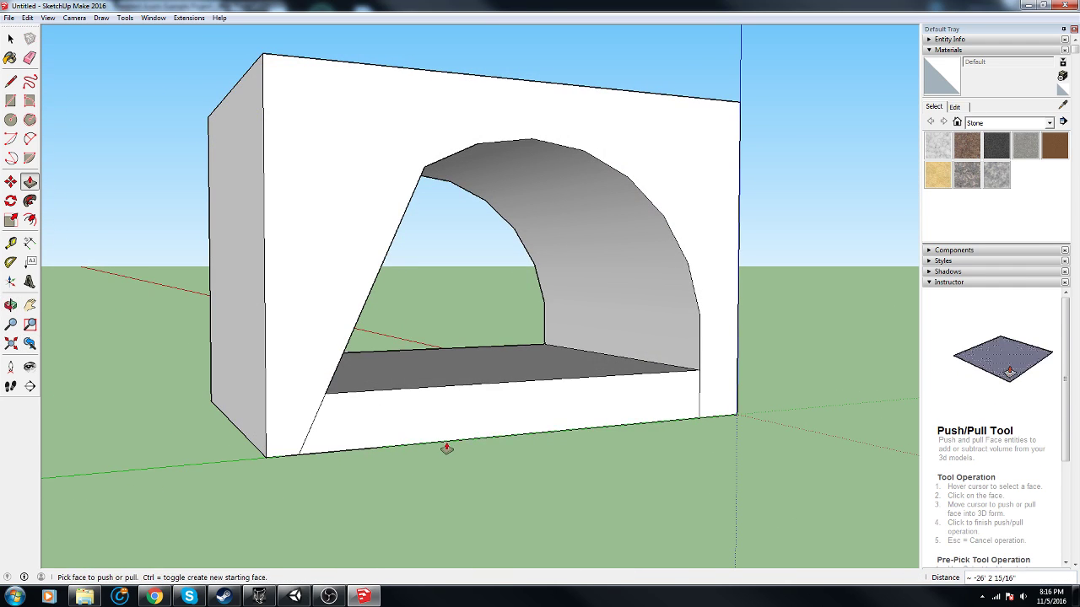
pyautogui.doubleClick(449, 419)
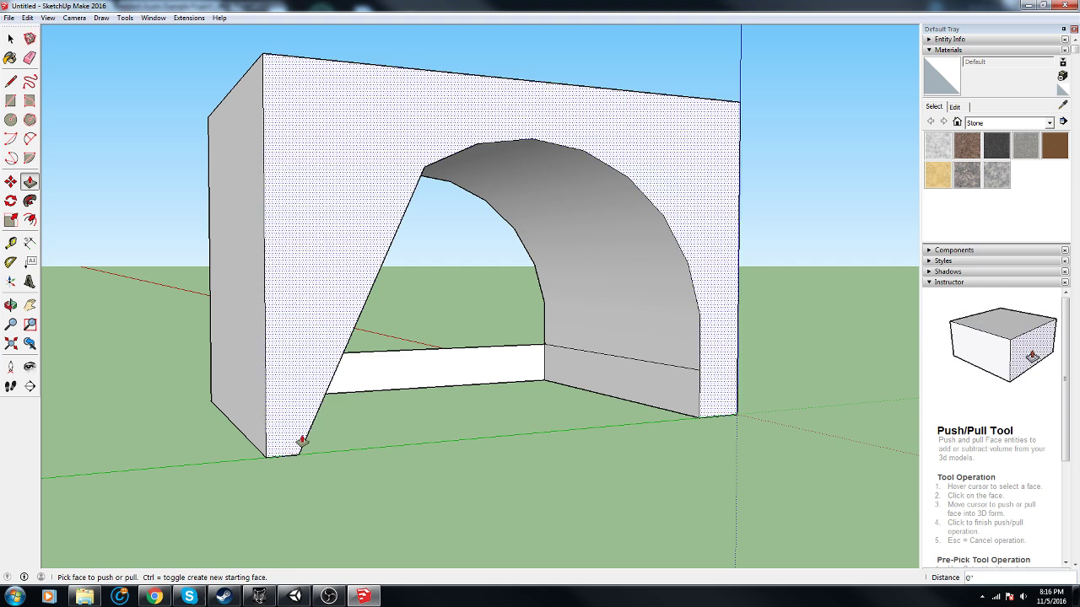
pyautogui.hotkey('ctrl', 'z')
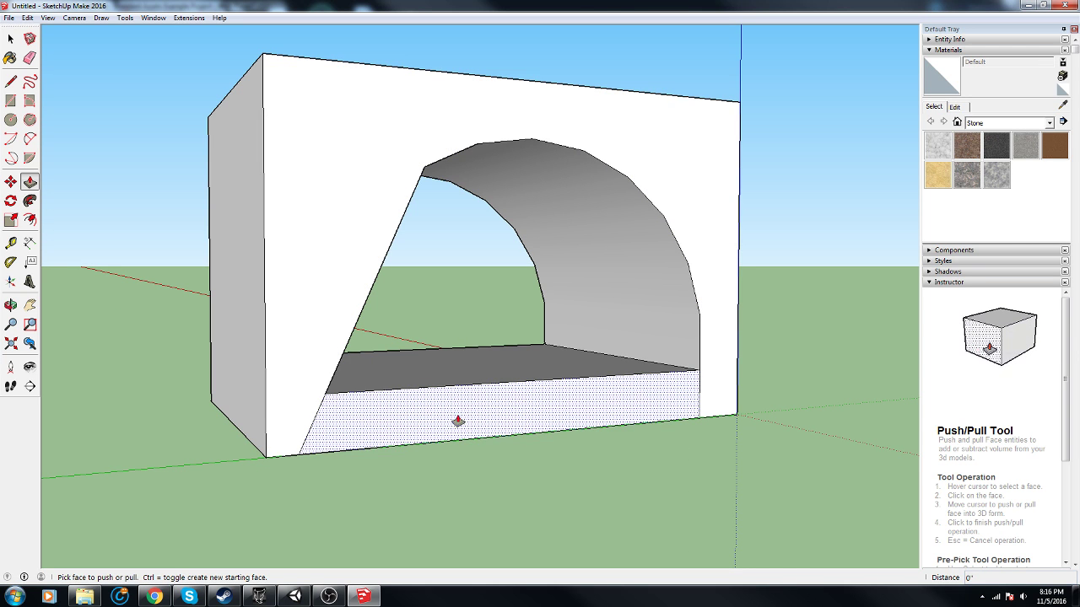
pyautogui.hotkey('ctrl', 'z')
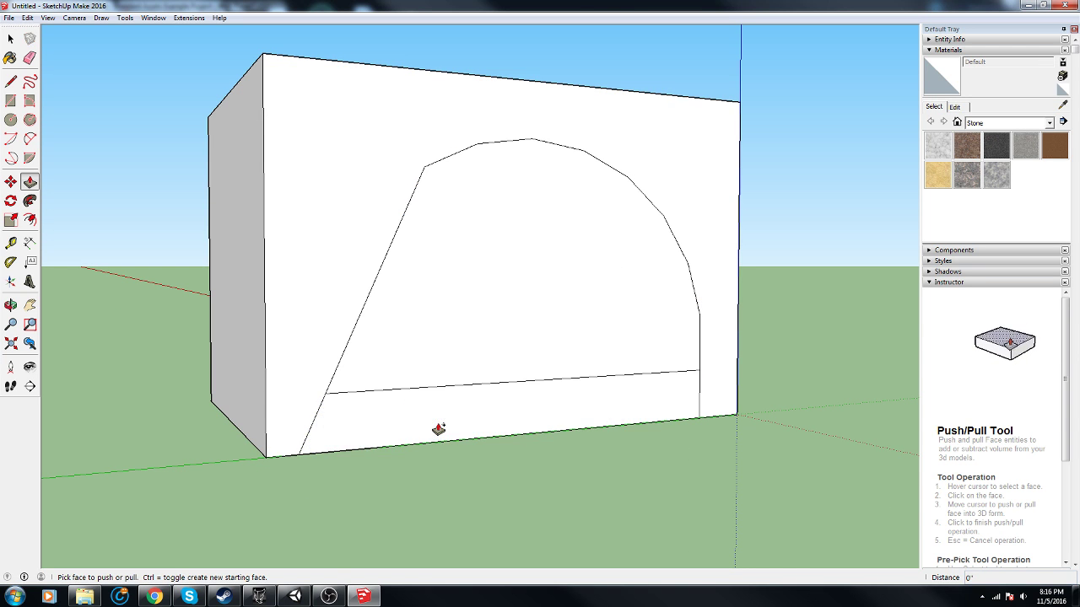
# Erase the horizontal line across the arch profile and Push/Pull the merged face through the block's full depth.
pyautogui.press('e')
pyautogui.click(442, 384)
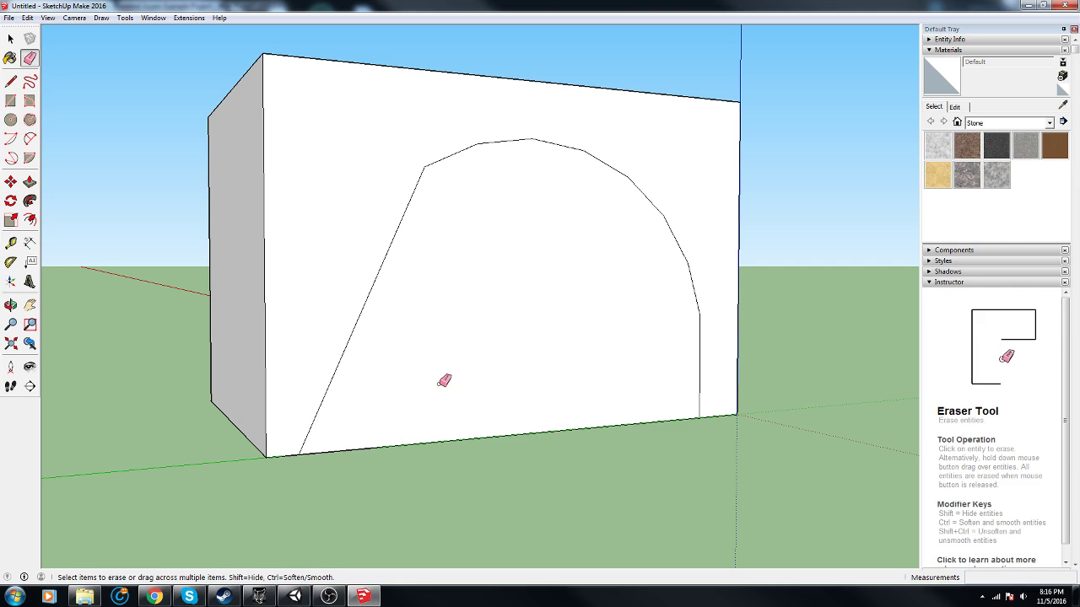
pyautogui.press('p')
pyautogui.click(468, 343)
pyautogui.moveTo(231, 393); pyautogui.dragTo(610, 388, button='middle')
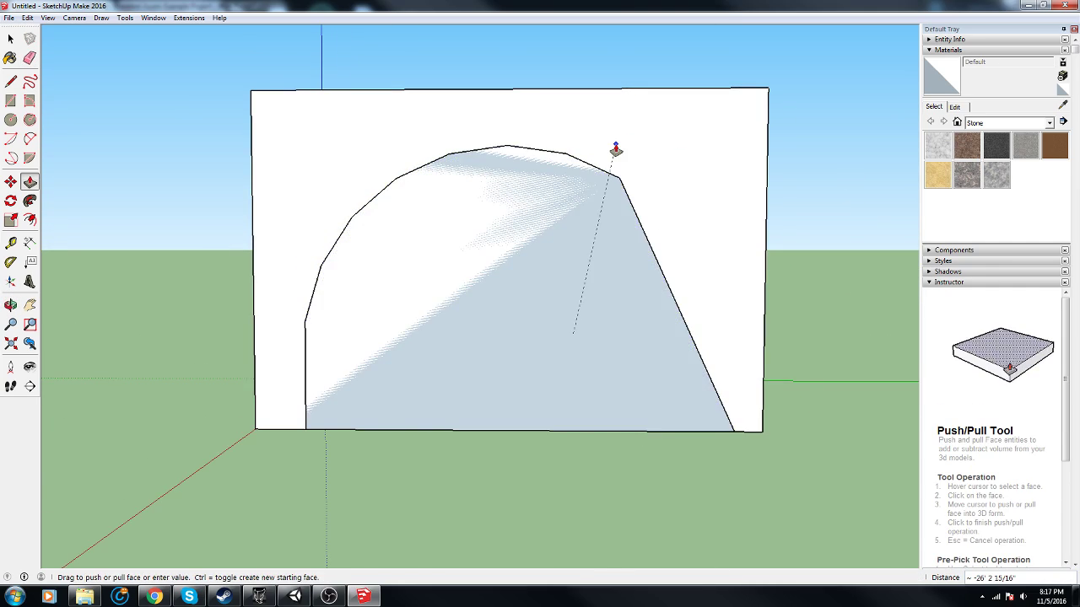
pyautogui.click(615, 149)
pyautogui.moveTo(620, 456); pyautogui.dragTo(894, 558, button='middle')
pyautogui.moveTo(166, 340); pyautogui.dragTo(822, 419, button='middle')
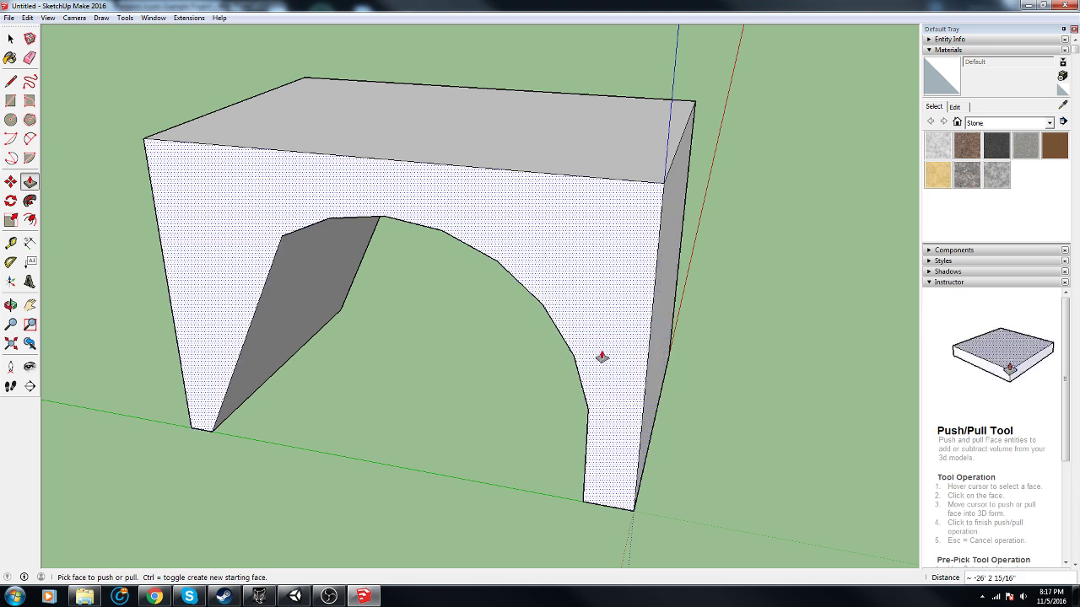
# Draw a diagonal line across the front face's upper-right corner and Push/Pull the triangle through the block to cut the corner off.
pyautogui.press('l')
pyautogui.click(549, 173)
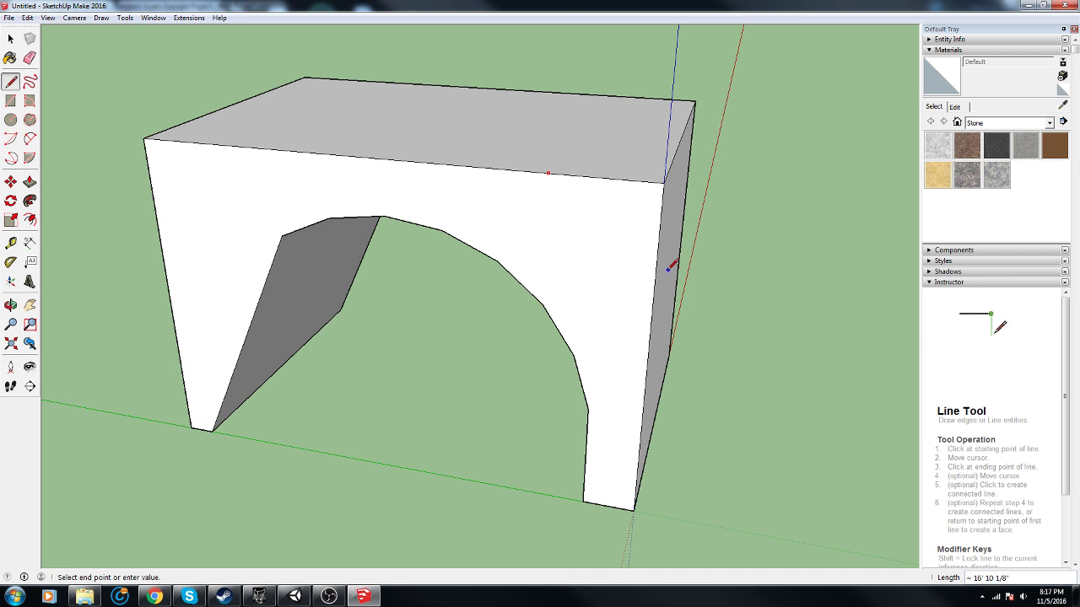
pyautogui.press('p')
pyautogui.click(615, 227)
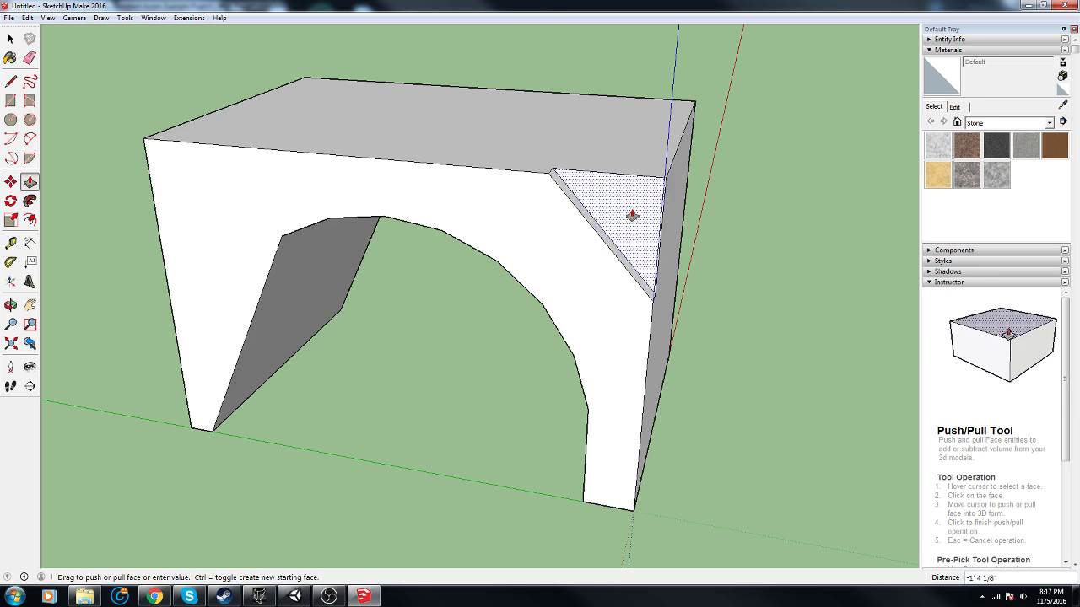
pyautogui.moveTo(658, 162); pyautogui.dragTo(186, 221, button='middle')
pyautogui.moveTo(677, 251); pyautogui.dragTo(767, 126, button='middle')
pyautogui.click(545, 212)
# Draw a tangent fillet arc with a radius of about 6' 2 3/8" across the remaining square upper corner of the back face.
pyautogui.press('p')
pyautogui.press('a')
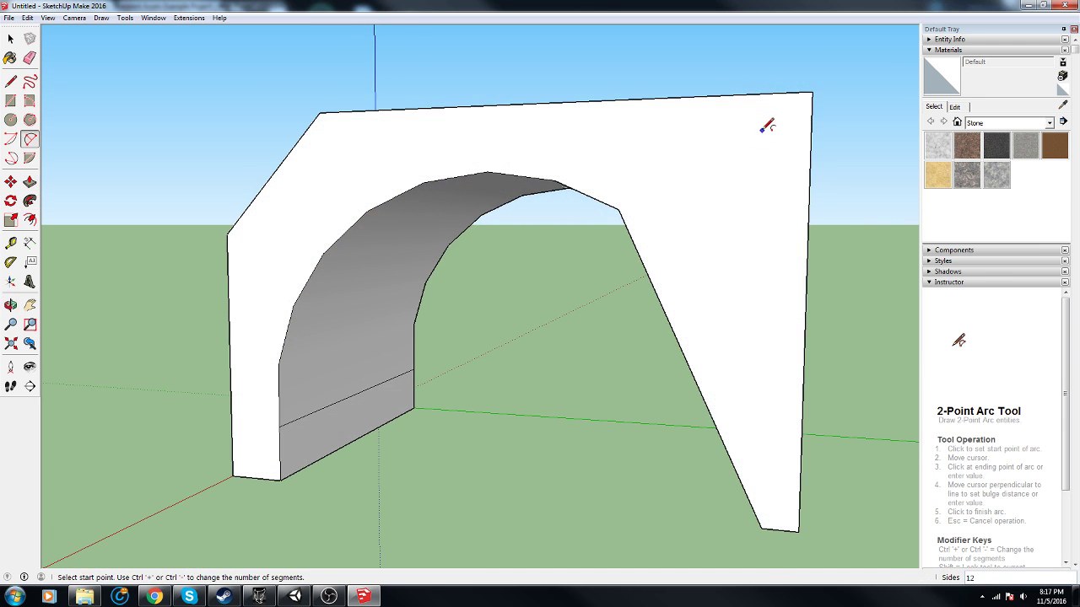
pyautogui.click(701, 95)
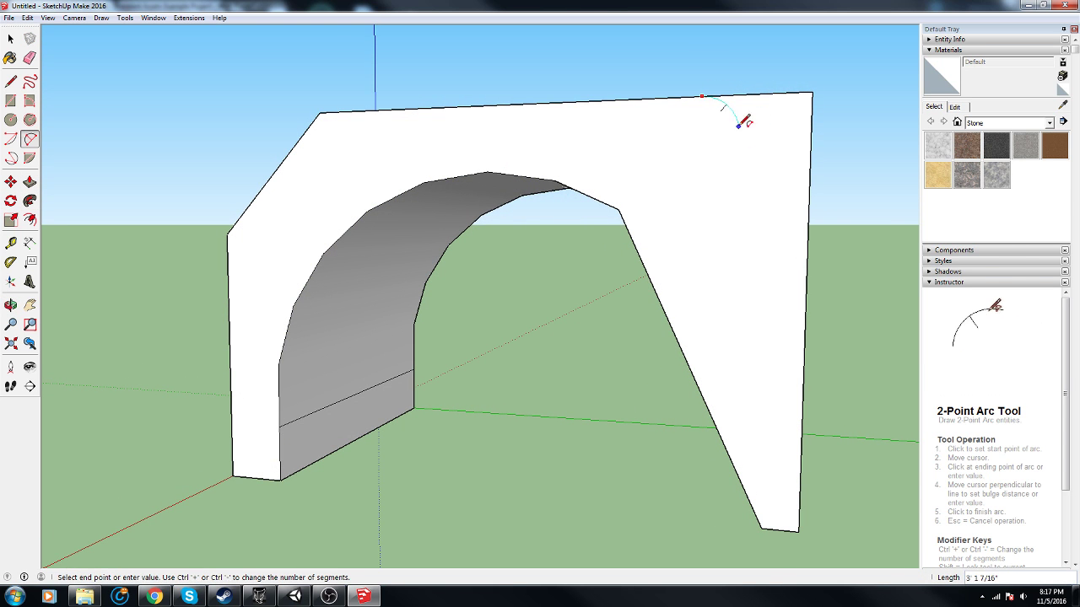
pyautogui.click(808, 198)
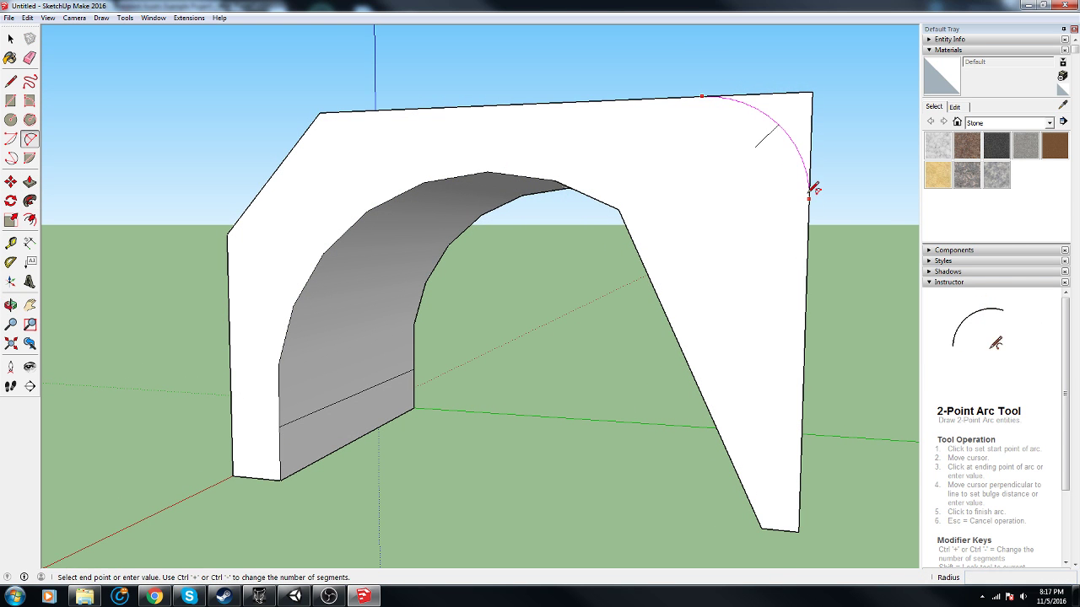
pyautogui.click(803, 140)
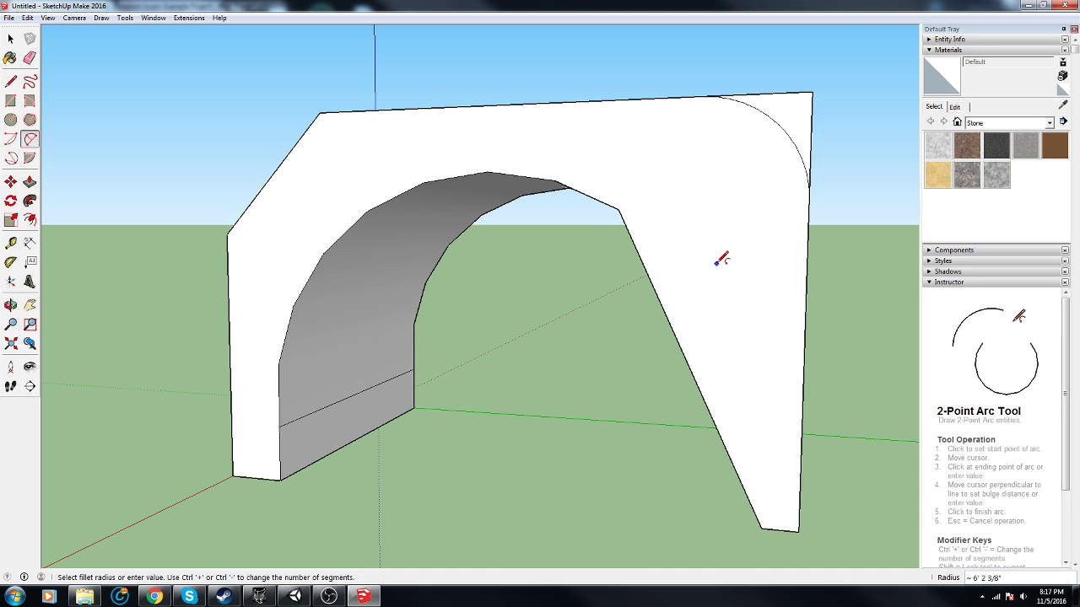
# Push/Pull the corner piece outside the fillet arc through the block's full depth to round that upper edge.
pyautogui.moveTo(721, 259); pyautogui.dragTo(697, 160, button='middle')
pyautogui.press('p')
pyautogui.click(665, 110)
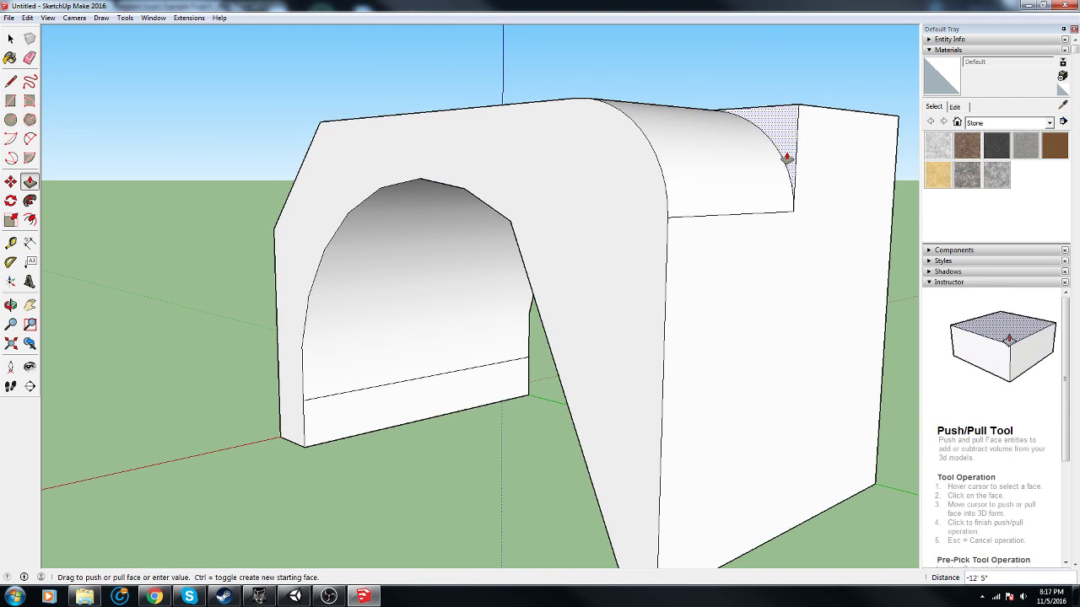
pyautogui.moveTo(786, 159); pyautogui.dragTo(173, 167, button='middle')
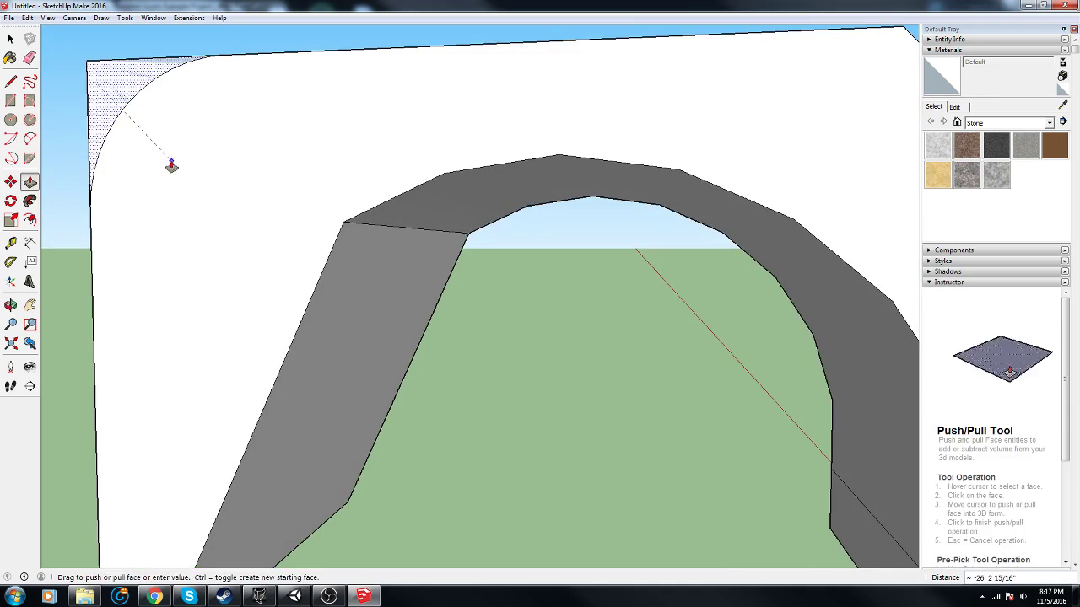
pyautogui.click(242, 164)
pyautogui.moveTo(243, 164); pyautogui.dragTo(434, 236, button='middle')
pyautogui.scroll(-3, 434, 235)
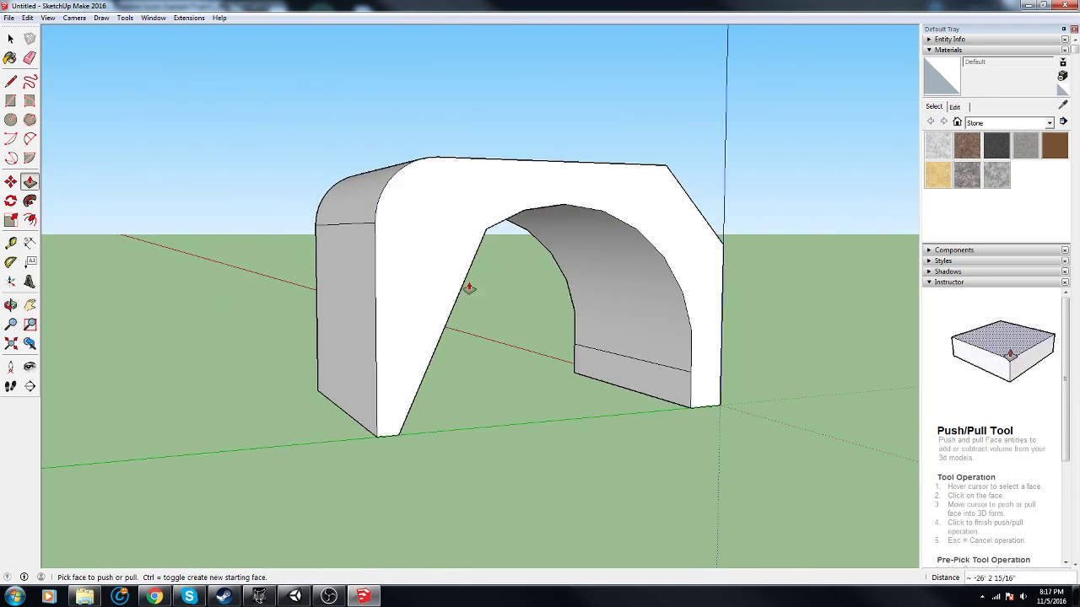
# Draw a two-point arc bulging into the opening between the two ends of the slanted inner edge on the profile face.
pyautogui.moveTo(469, 288); pyautogui.dragTo(373, 291, button='middle')
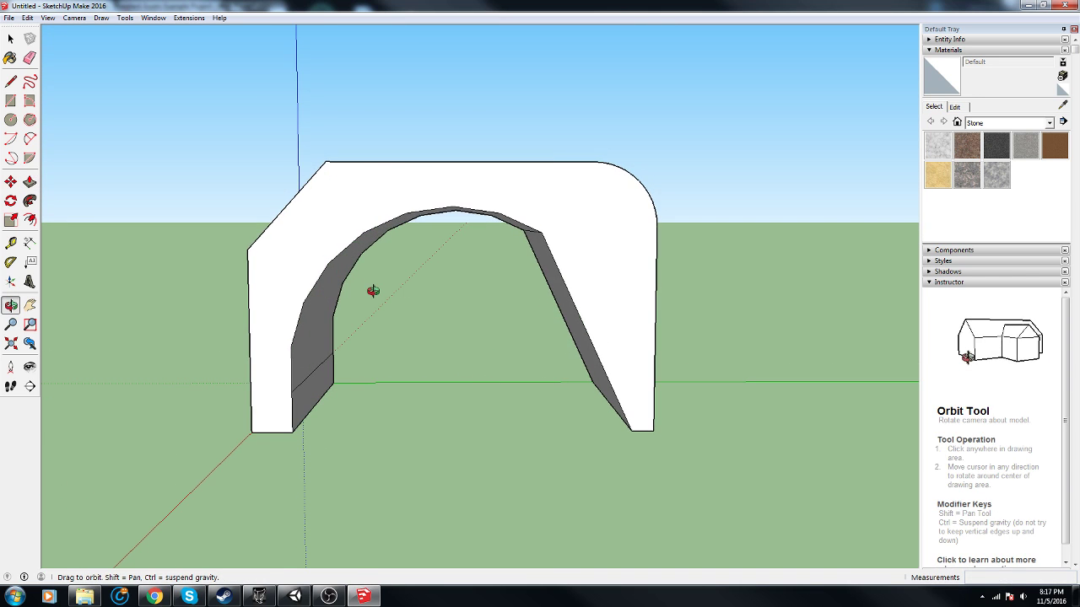
pyautogui.moveTo(458, 329); pyautogui.dragTo(498, 323, button='middle')
pyautogui.press('a')
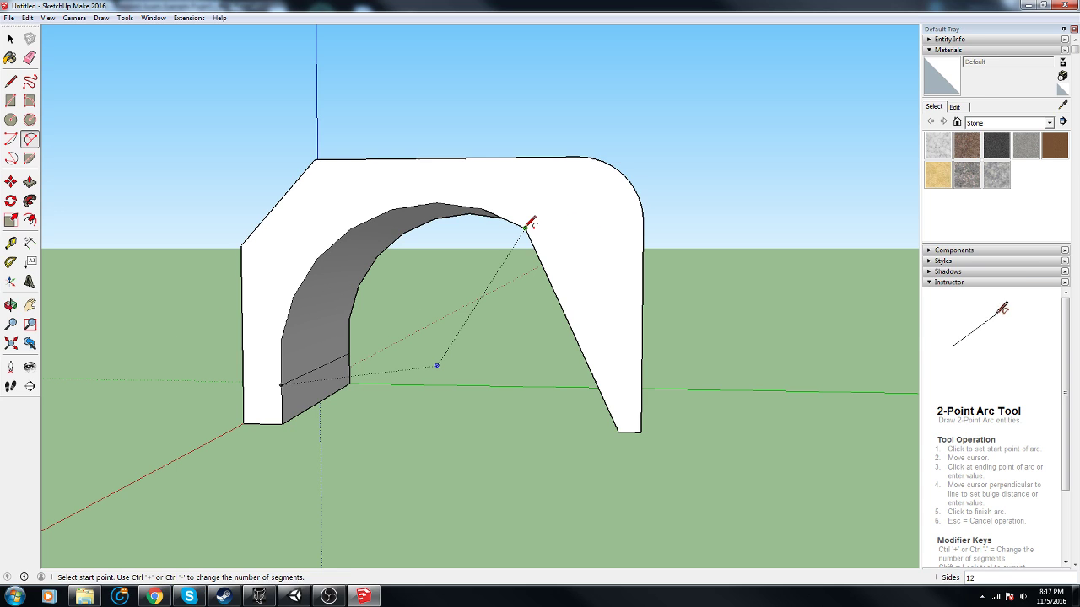
pyautogui.click(526, 226)
pyautogui.click(618, 431)
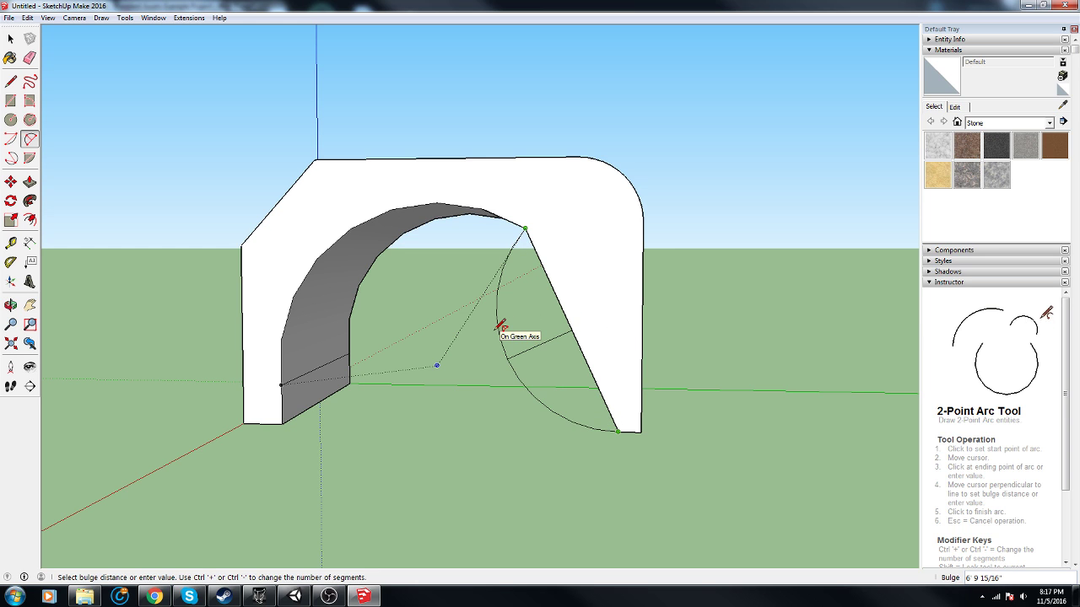
pyautogui.click(540, 316)
# Push/Pull the new arc segment through the block's full depth and erase the leftover slanted edge on the opposite profile face.
pyautogui.moveTo(545, 313); pyautogui.dragTo(901, 348, button='middle')
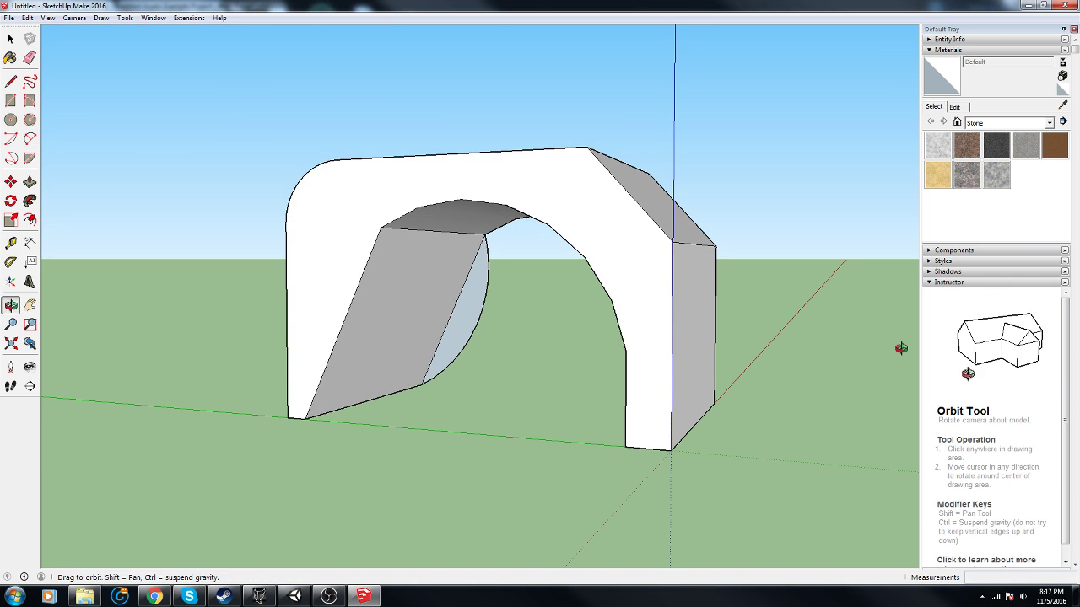
pyautogui.press('p')
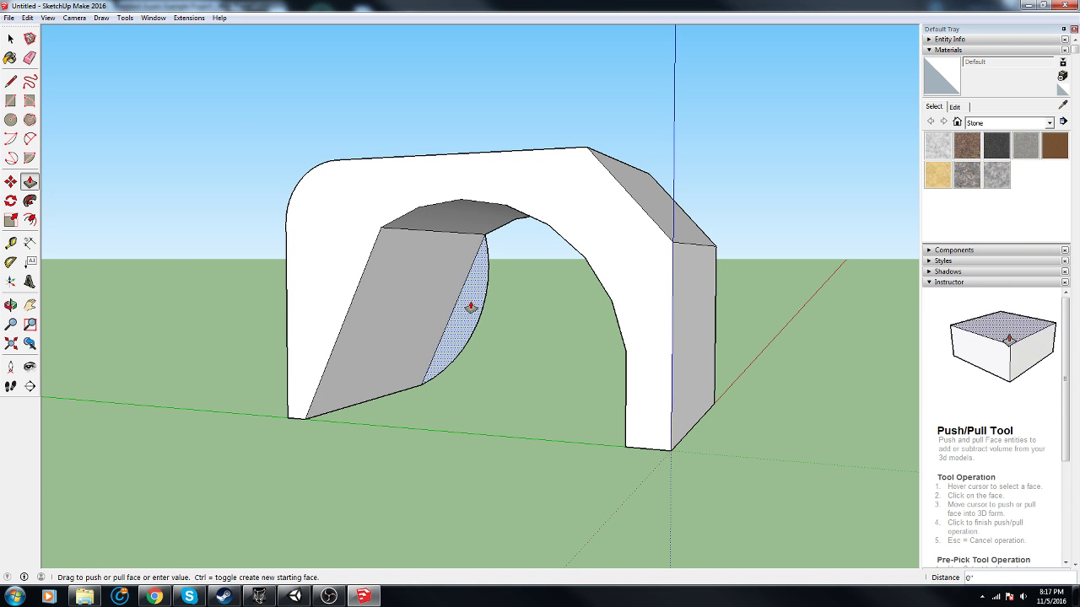
pyautogui.click(329, 241)
pyautogui.press('e')
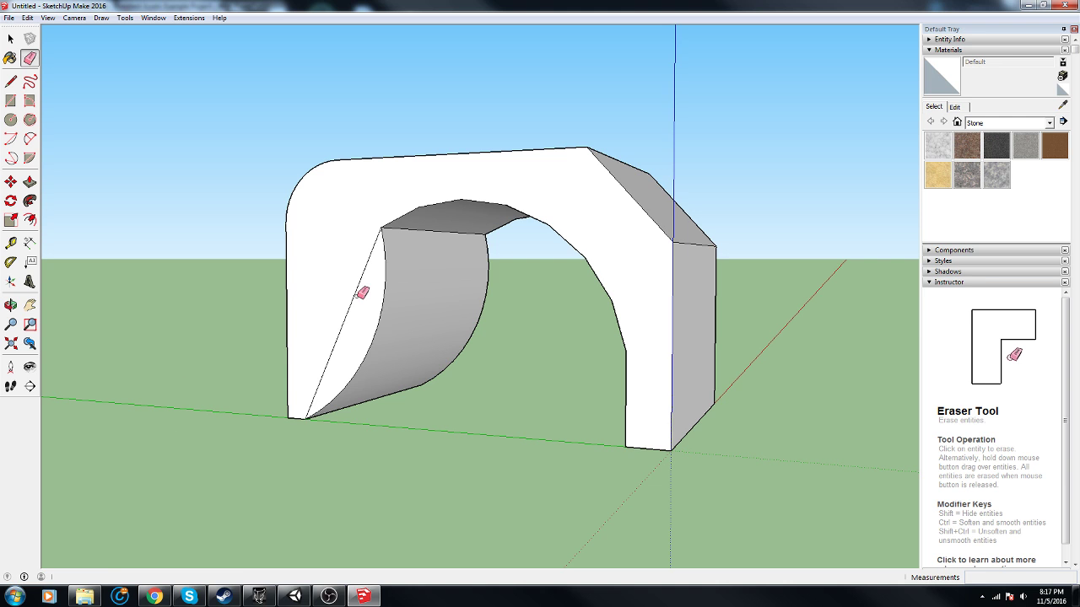
pyautogui.moveTo(362, 292); pyautogui.dragTo(339, 271)
# Draw an arc with a radius of about 5' 11" cutting into the leg from its curved inner edge.
pyautogui.moveTo(588, 337)
pyautogui.mouseDown(button='middle')
pyautogui.moveTo(585, 316)
pyautogui.moveTo(670, 295)
pyautogui.moveTo(362, 366)
pyautogui.mouseUp(button='middle')
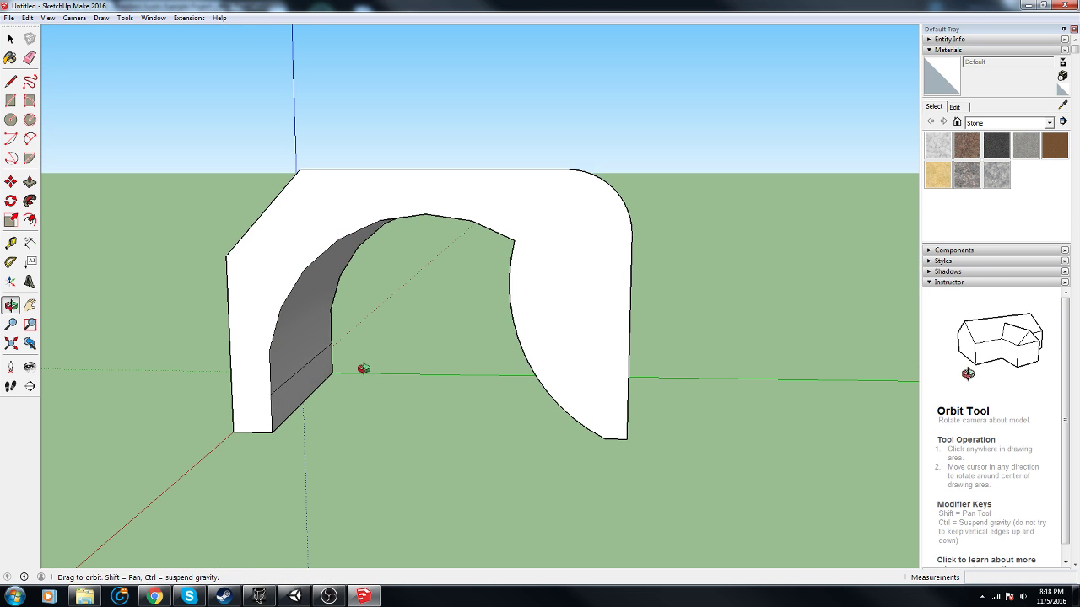
pyautogui.press('a')
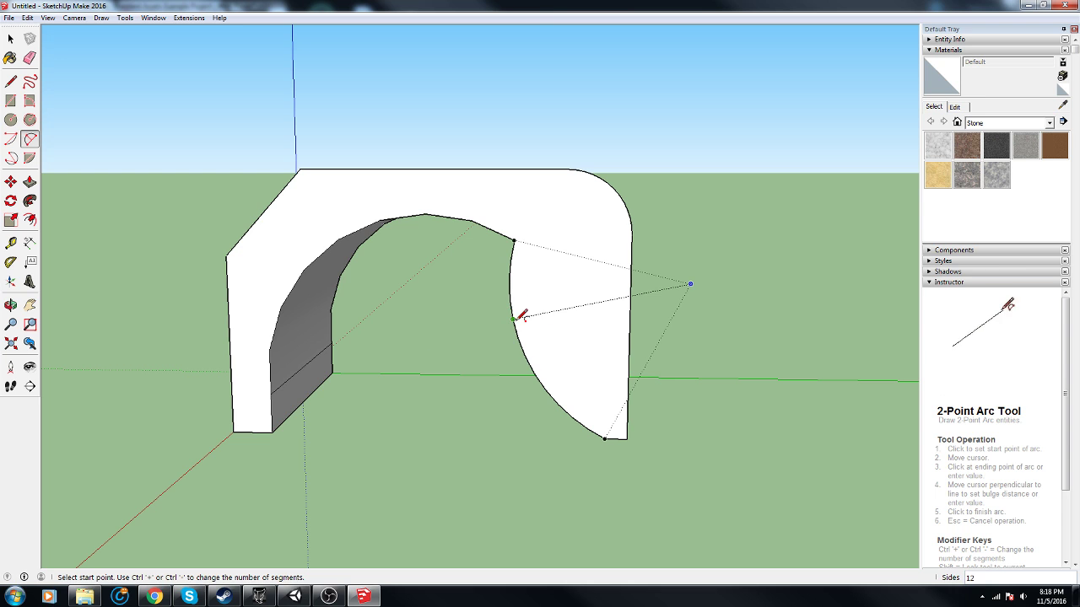
pyautogui.click(513, 319)
pyautogui.click(553, 396)
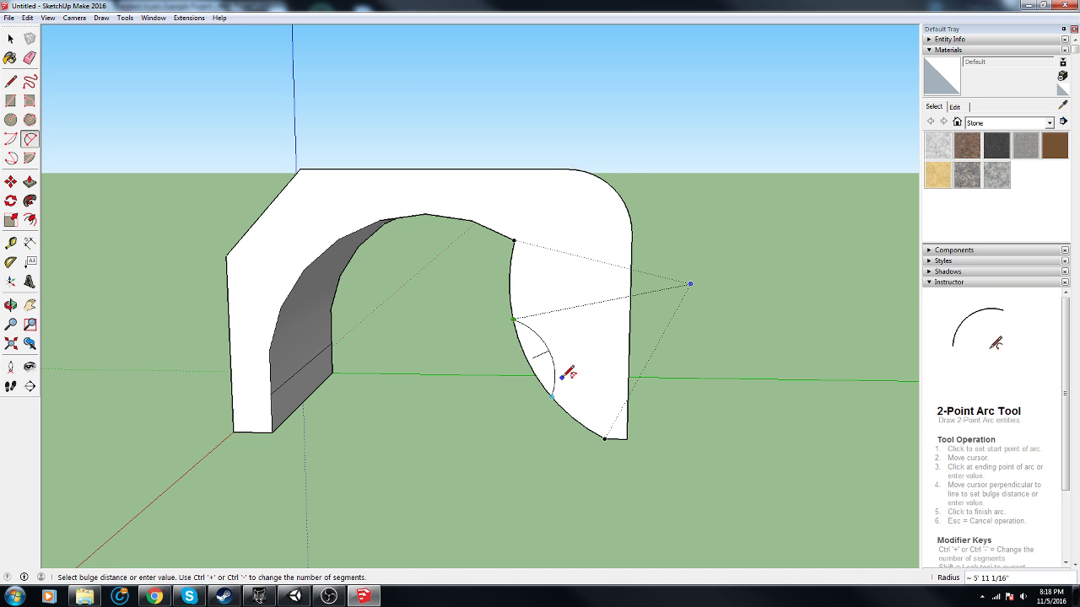
pyautogui.click(567, 371)
# Draw a short line closing the gap between the small arc's lower end and the leg's curved edge.
pyautogui.press('p')
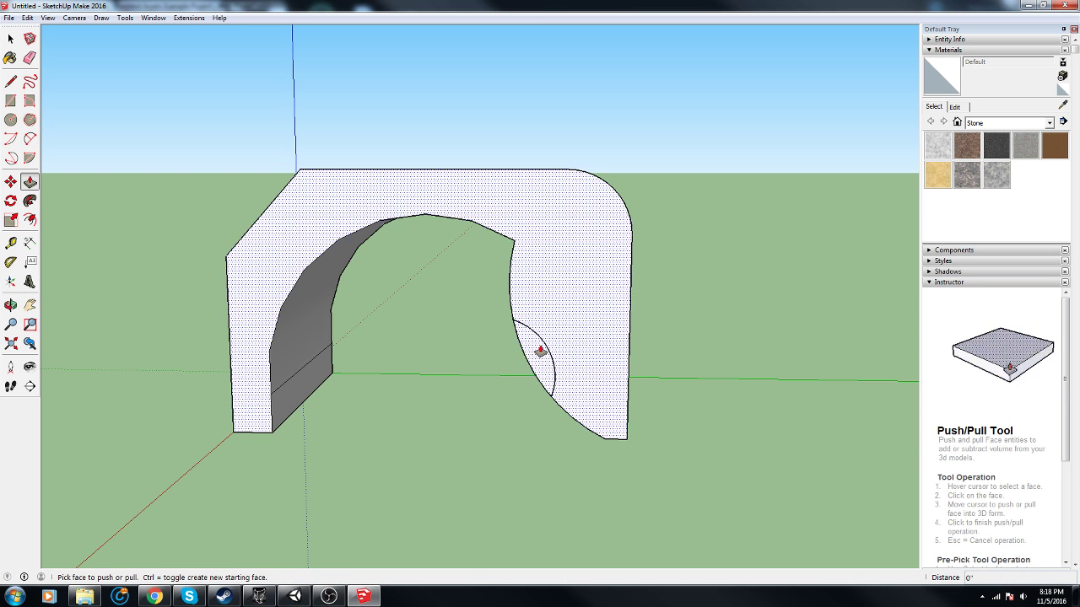
pyautogui.scroll(5, 536, 371)
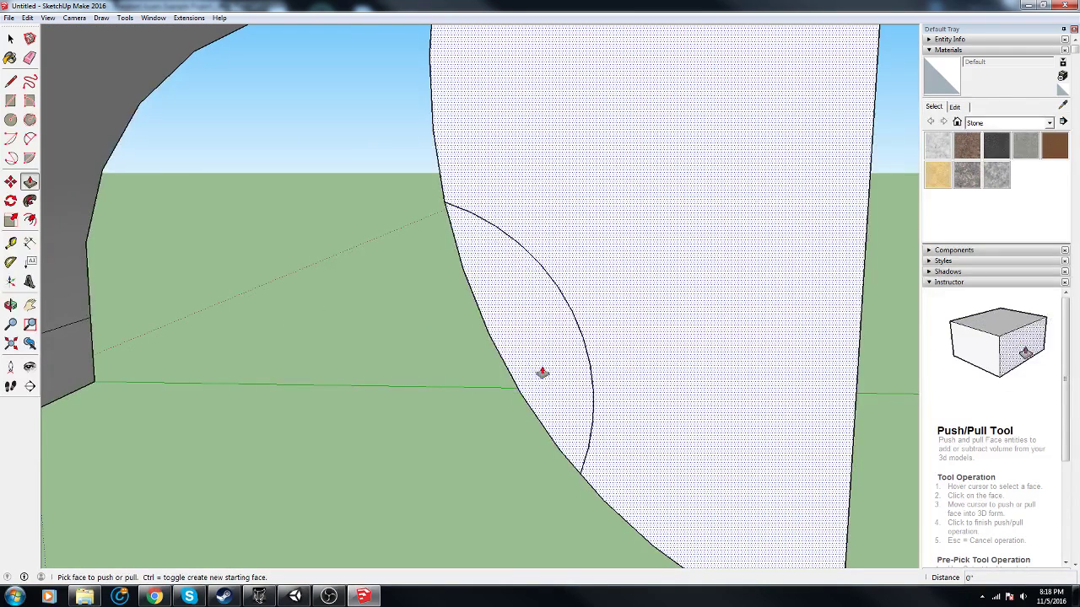
pyautogui.scroll(8, 582, 467)
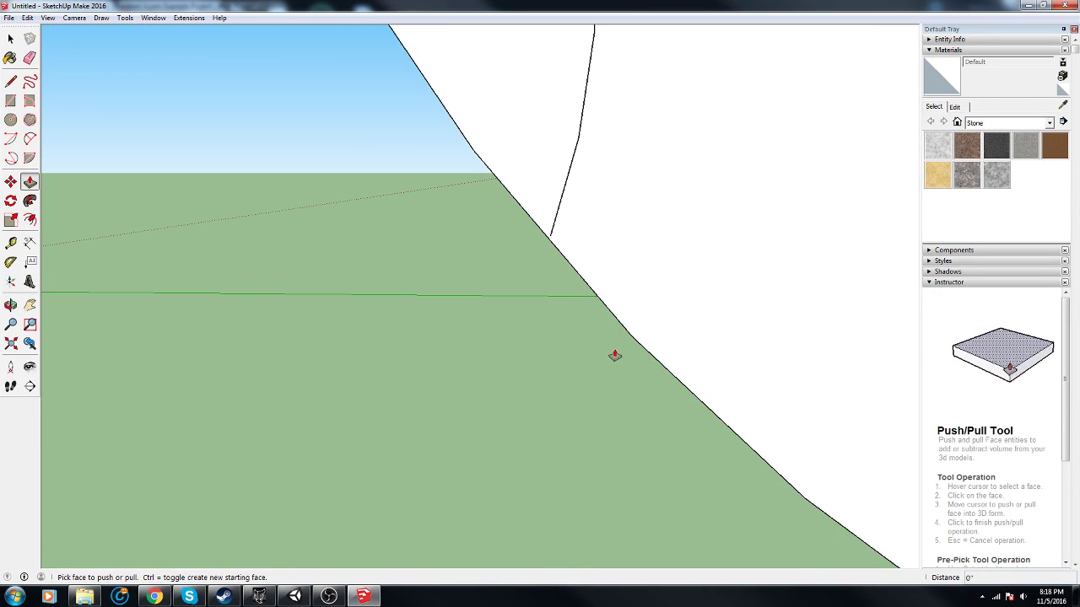
pyautogui.press('l')
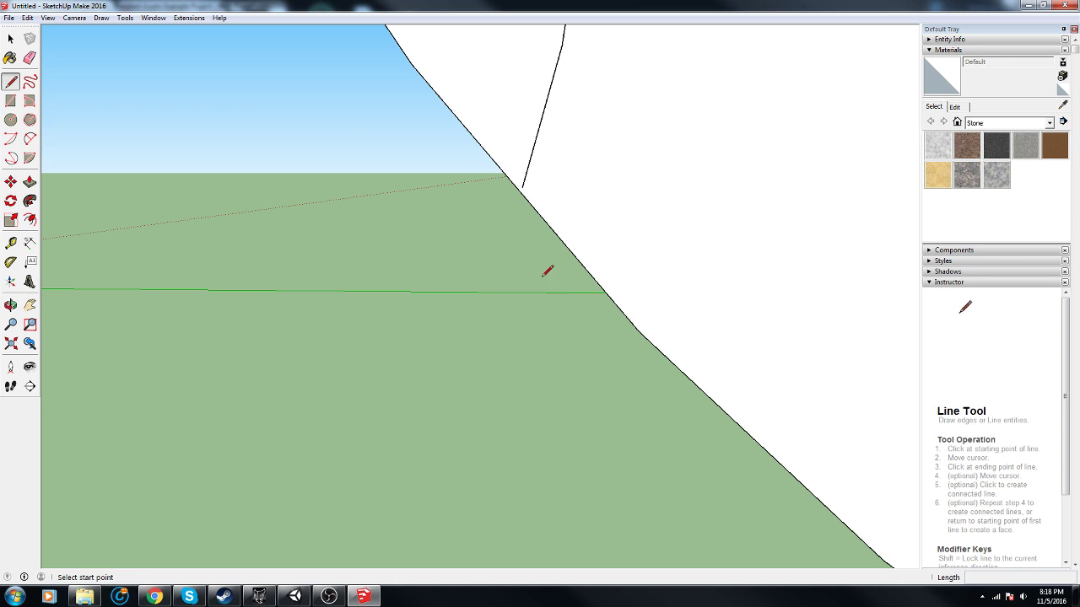
pyautogui.click(522, 186)
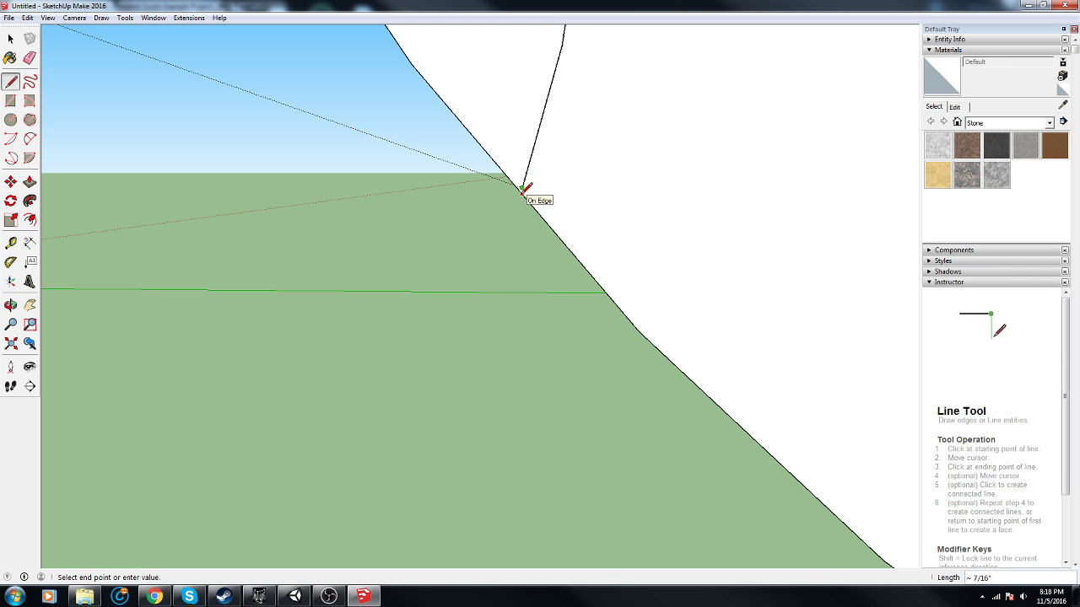
pyautogui.click(522, 188)
# Push/Pull the small arc segment through the block's full depth to cut a rounded notch into the leg.
pyautogui.press('p')
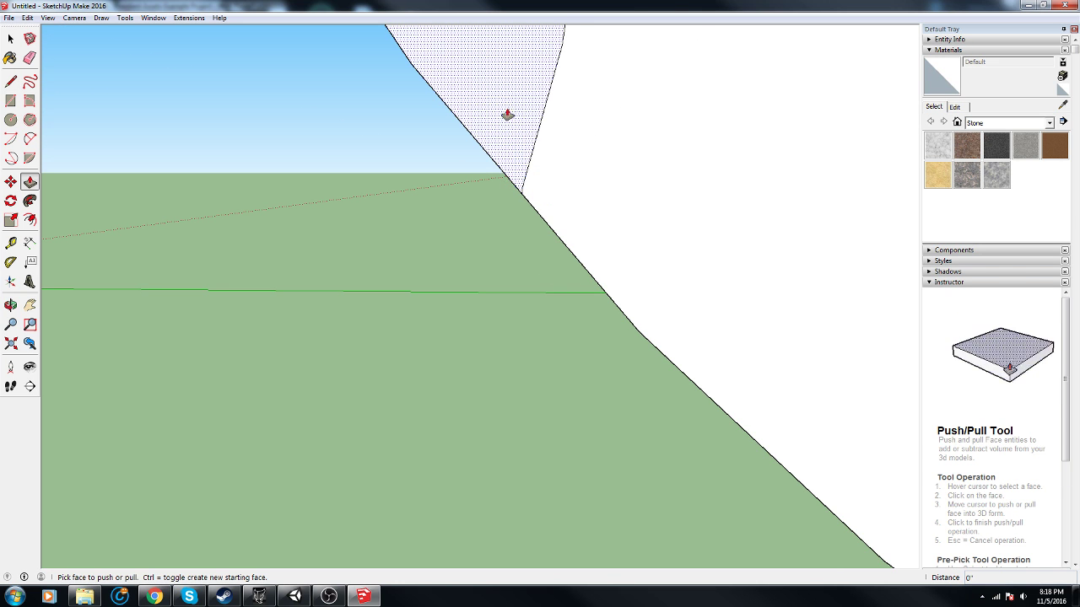
pyautogui.moveTo(508, 113); pyautogui.dragTo(599, 275, button='middle')
pyautogui.scroll(-9, 600, 265)
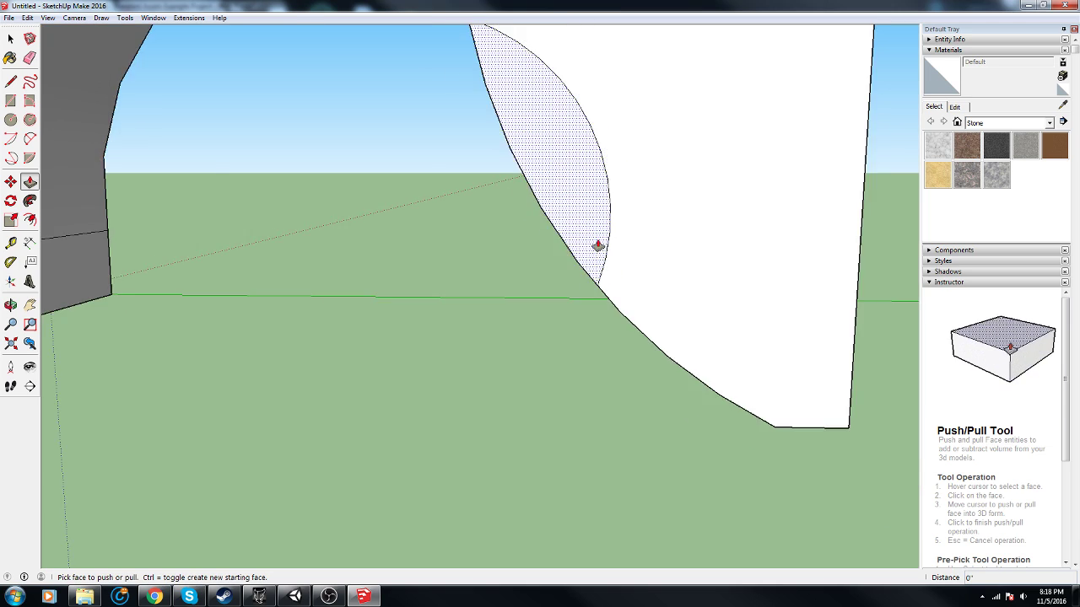
pyautogui.moveTo(576, 236); pyautogui.dragTo(627, 280, button='middle')
pyautogui.click(590, 217)
pyautogui.moveTo(483, 203); pyautogui.dragTo(675, 250, button='middle')
pyautogui.moveTo(265, 214); pyautogui.dragTo(540, 135, button='middle')
pyautogui.click(256, 113)
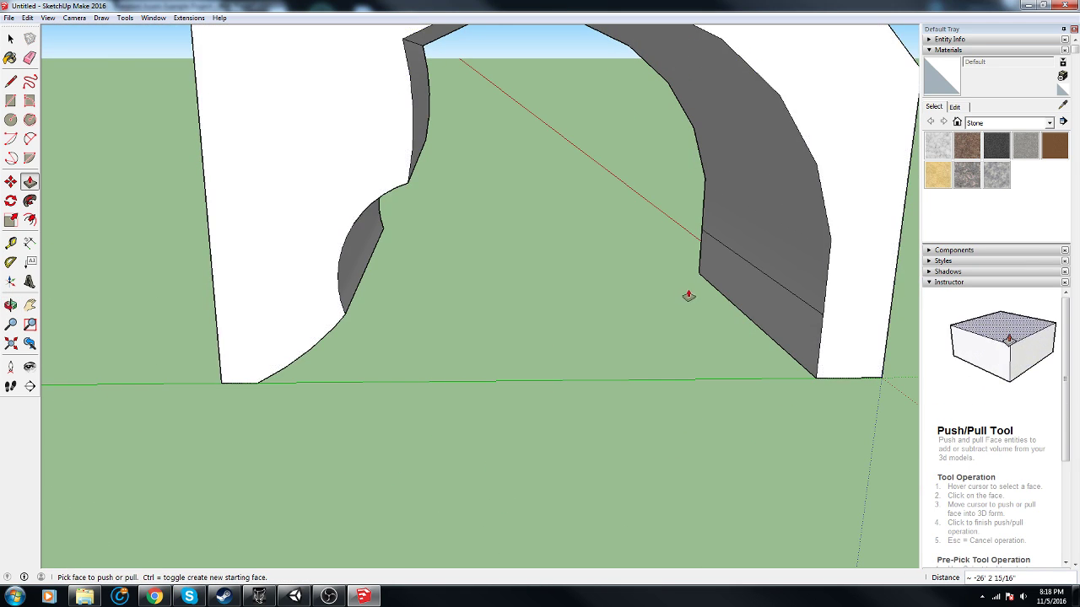
# Try Fractal Erode on the whole selected arch with Pointyness 0.5 and Move Contours set to No, and undo the erosion.
pyautogui.moveTo(688, 297); pyautogui.dragTo(675, 241, button='middle')
pyautogui.scroll(-5, 513, 221)
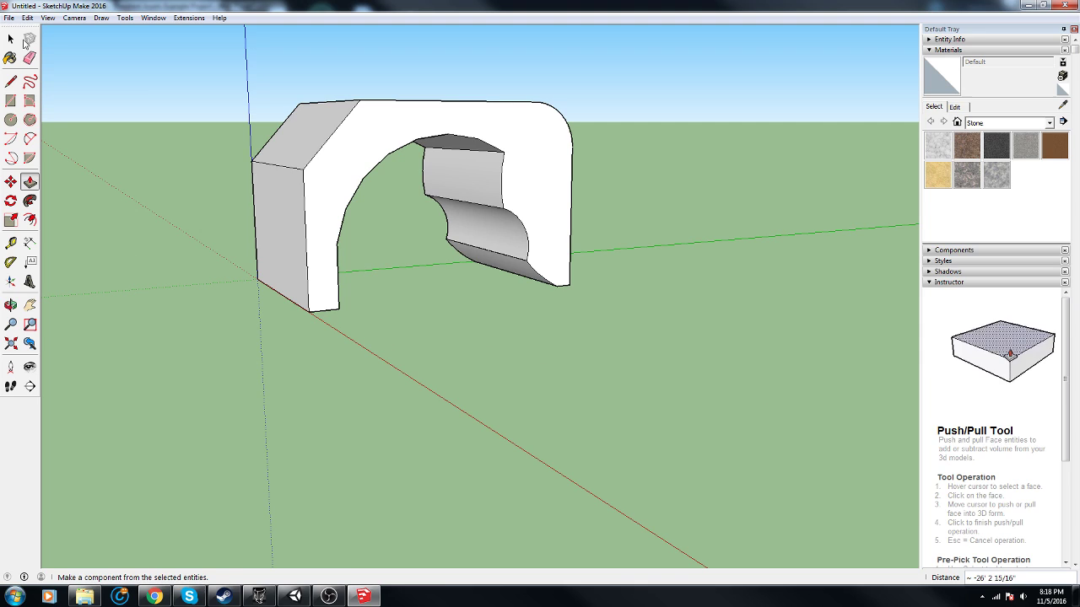
pyautogui.click(17, 41)
pyautogui.moveTo(173, 70); pyautogui.dragTo(783, 442)
pyautogui.press('o')
pyautogui.moveTo(166, 357); pyautogui.dragTo(363, 245)
pyautogui.press('space')
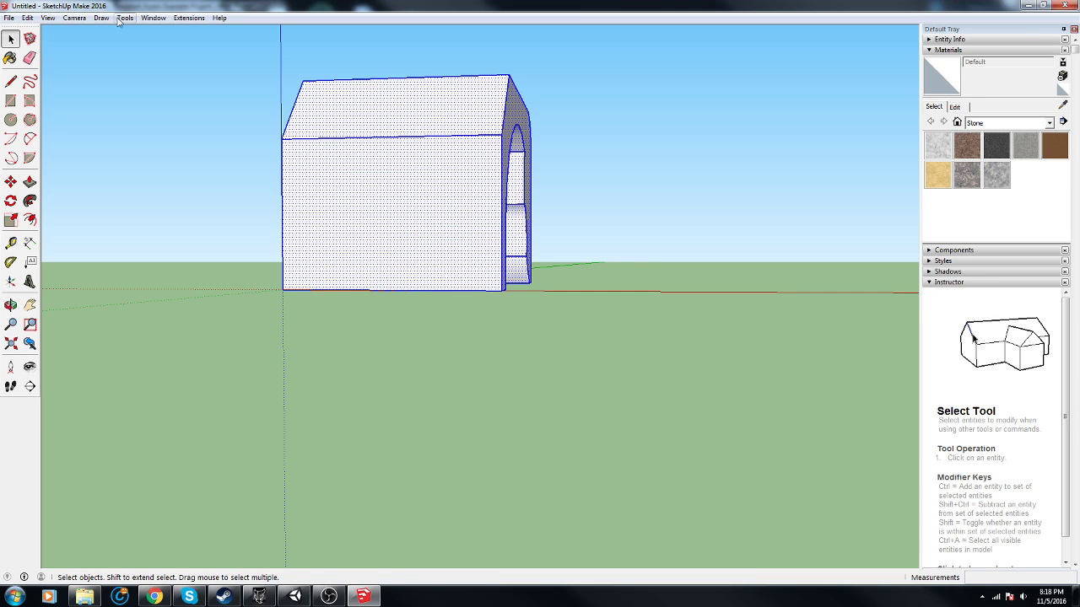
pyautogui.click(188, 18)
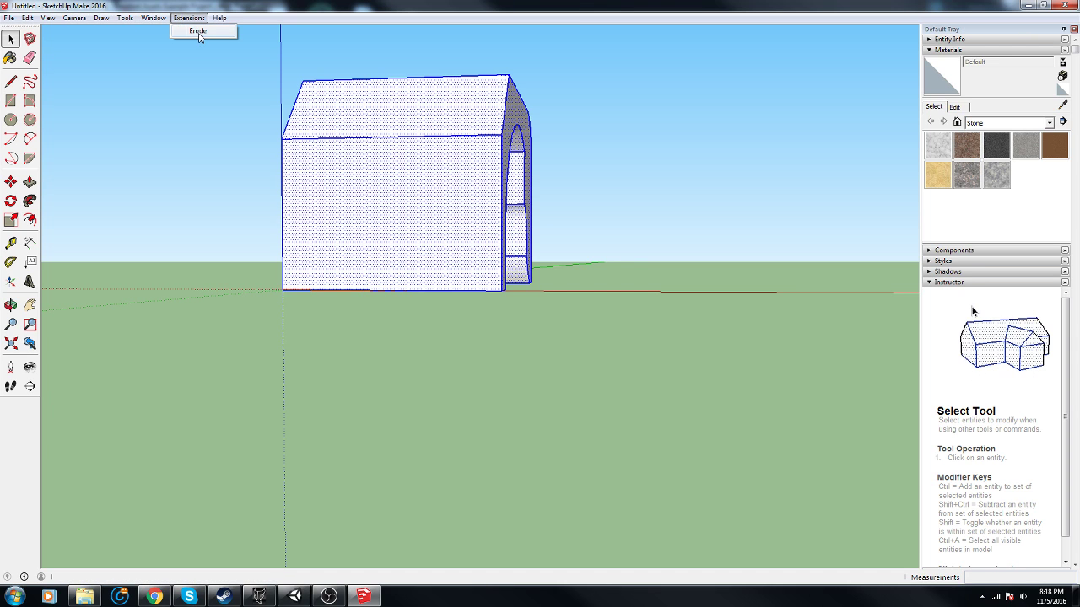
pyautogui.click(198, 32)
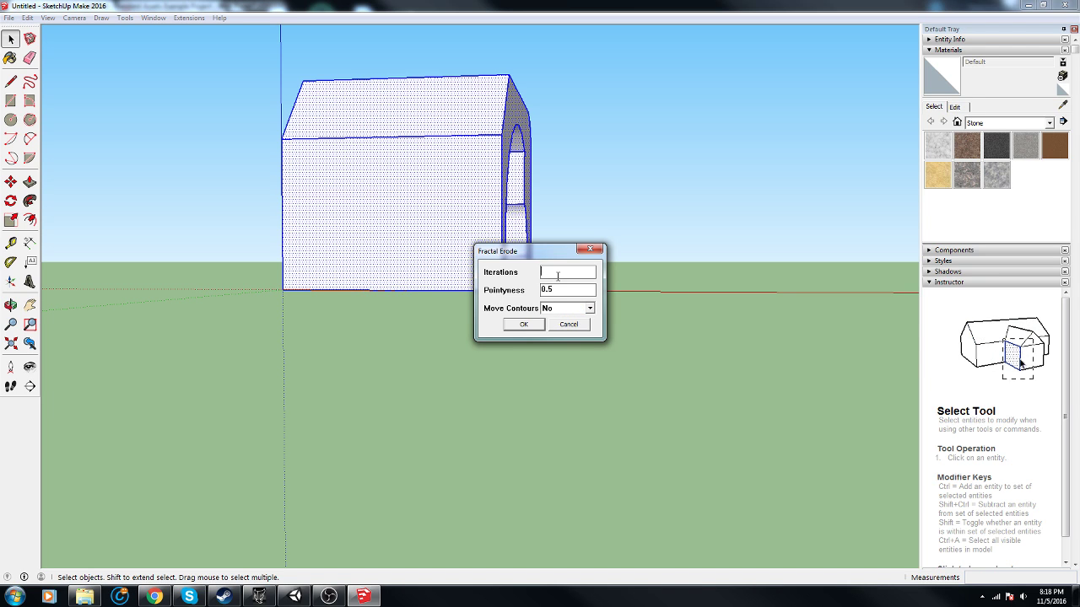
pyautogui.click(524, 324)
pyautogui.moveTo(704, 320); pyautogui.dragTo(472, 278, button='middle')
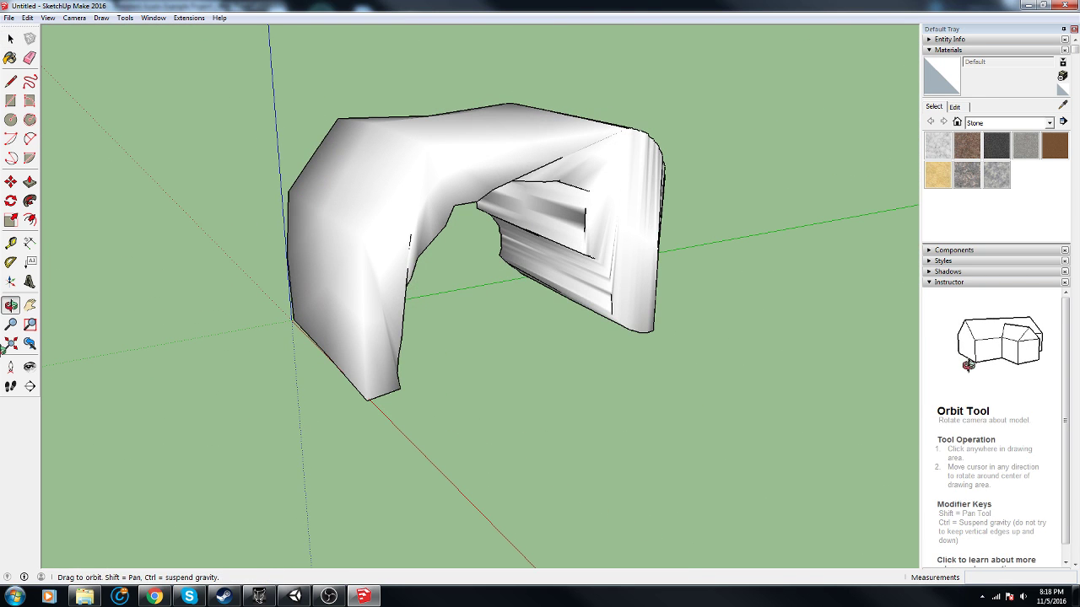
pyautogui.hotkey('ctrl', 'z')
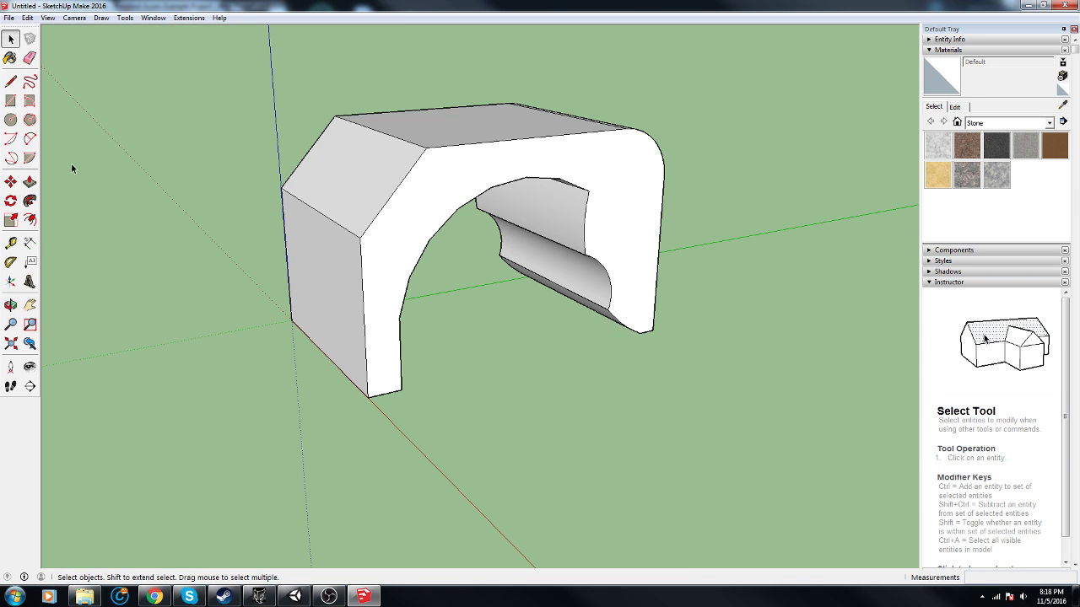
# Paint the arch-profile face with the Granite Brown stone material.
pyautogui.press('b')
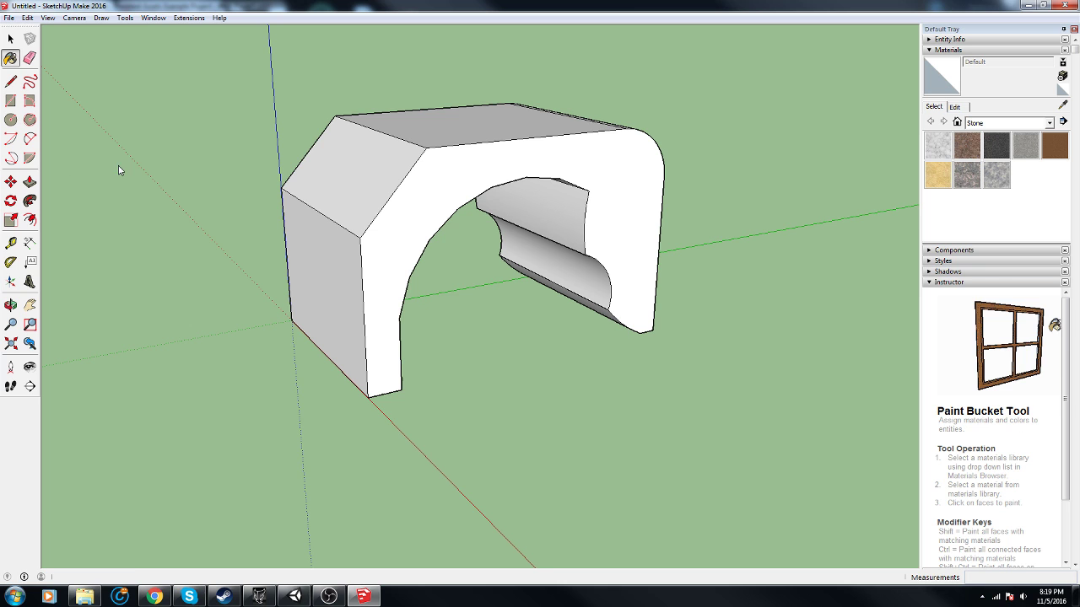
pyautogui.click(967, 146)
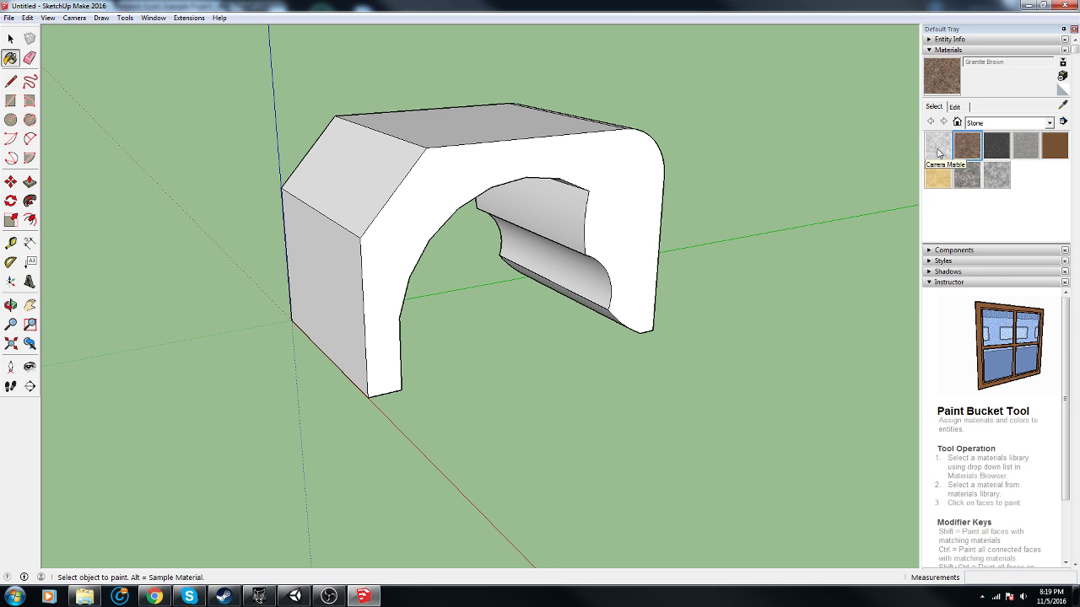
pyautogui.click(429, 174)
# Enlarge the Granite Brown texture on the arch-profile face by repositioning its scale and rotate pin.
pyautogui.scroll(5, 405, 221)
pyautogui.moveTo(506, 282); pyautogui.dragTo(430, 289, button='middle')
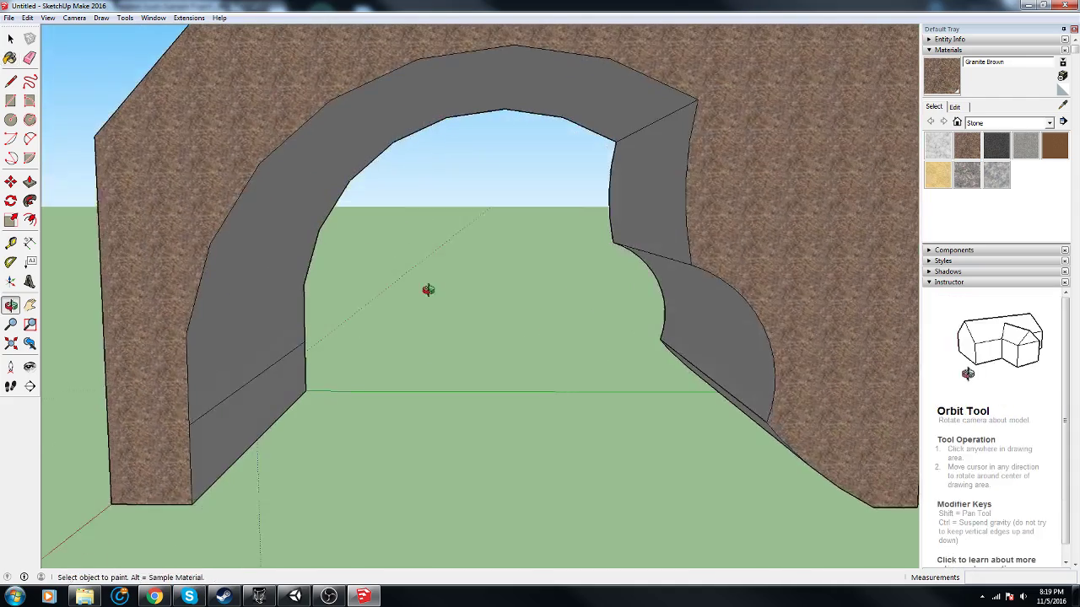
pyautogui.click(19, 40)
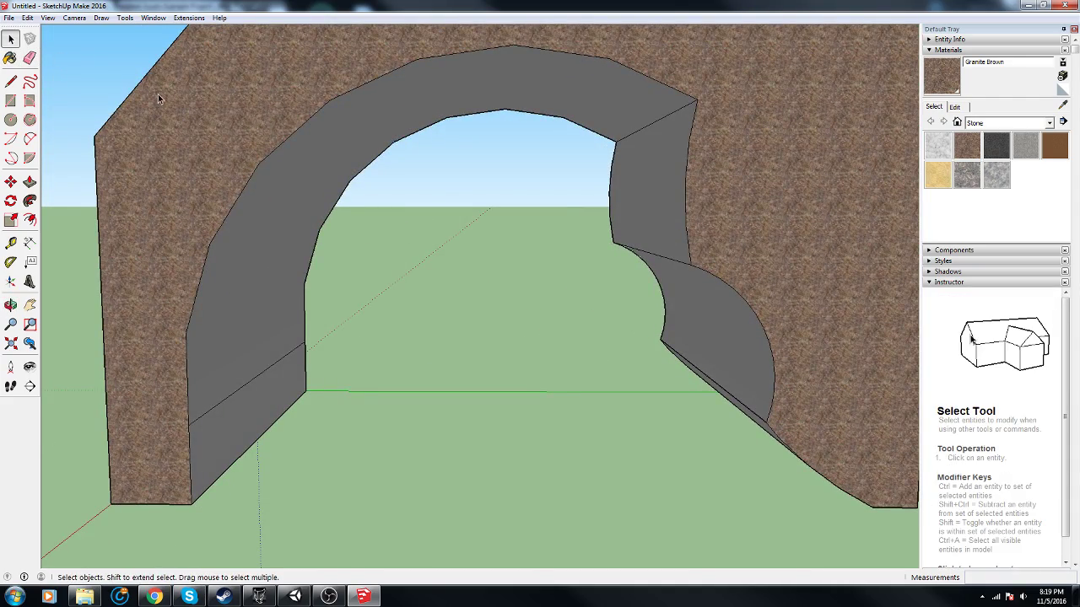
pyautogui.rightClick(176, 119)
pyautogui.moveTo(245, 267)
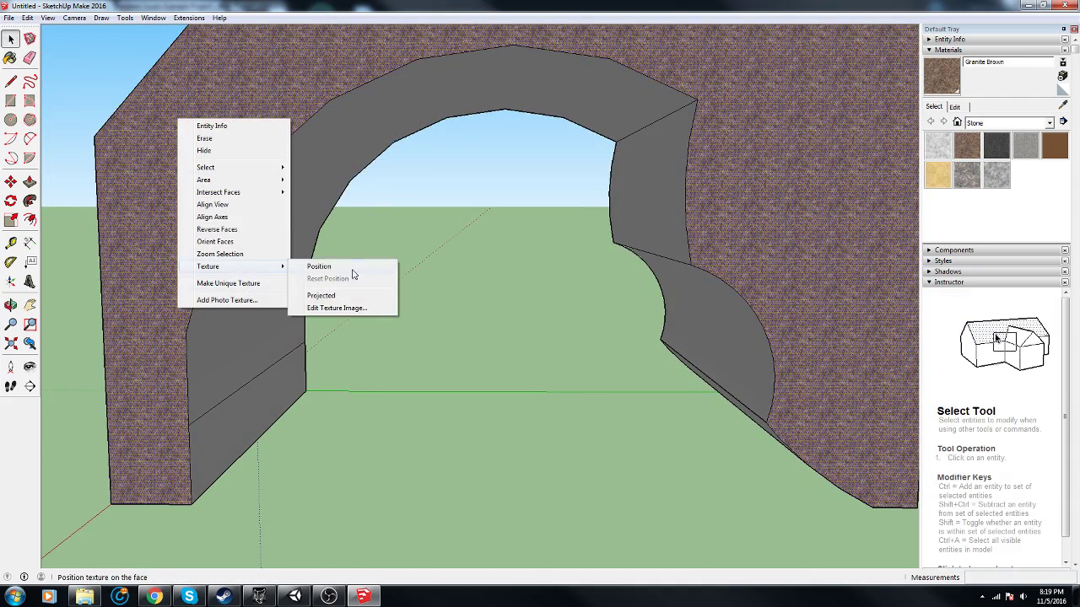
pyautogui.click(351, 268)
pyautogui.moveTo(178, 128); pyautogui.dragTo(331, 127)
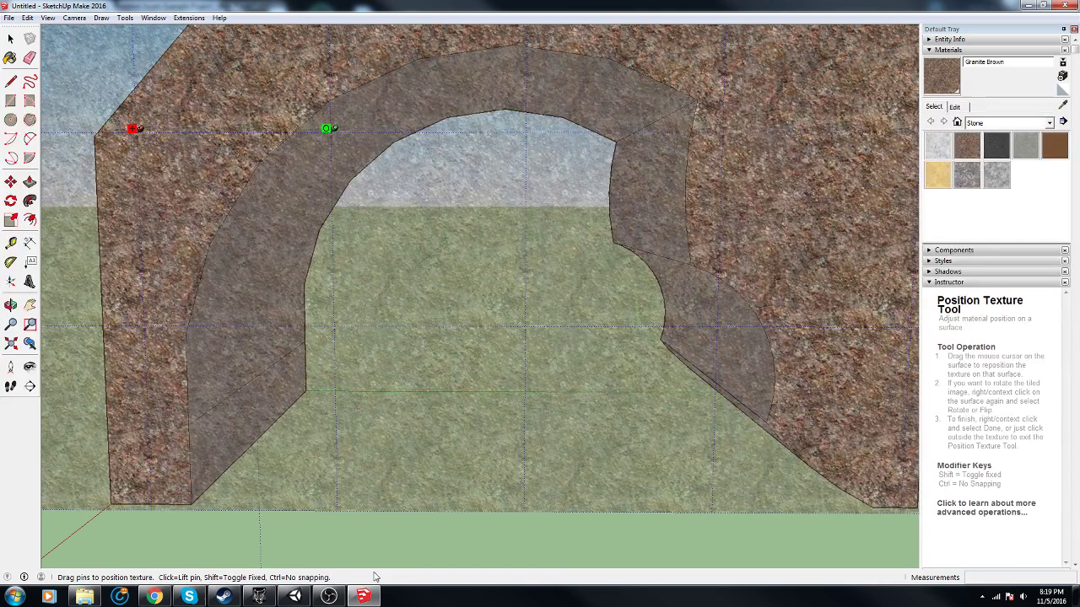
pyautogui.click(295, 535)
# Sample the enlarged Granite Brown texture and paint all remaining unpainted faces of the arch with it in one go.
pyautogui.scroll(-4, 249, 391)
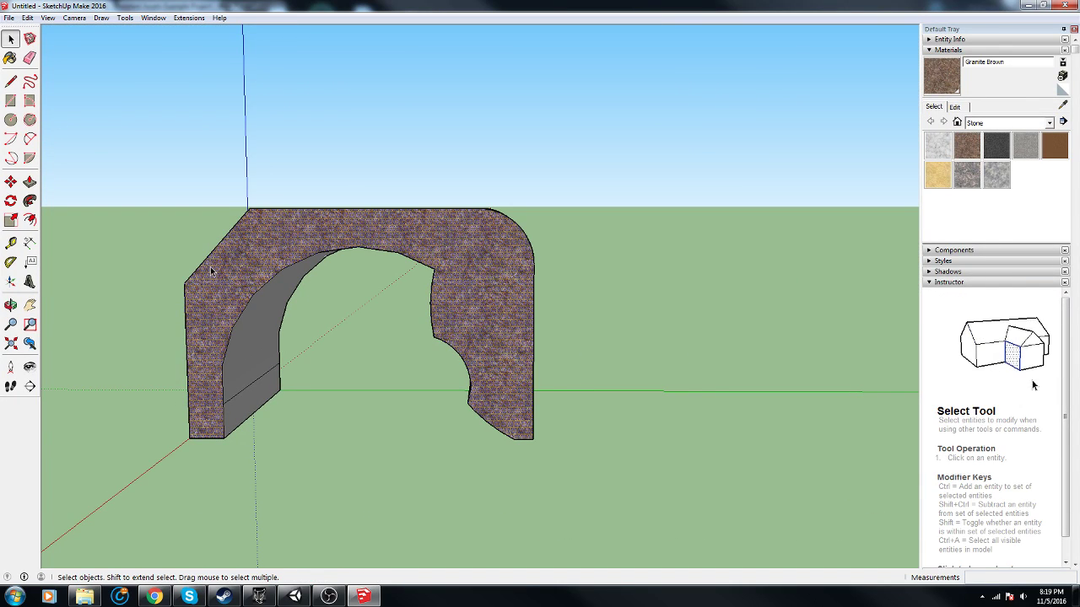
pyautogui.press('b')
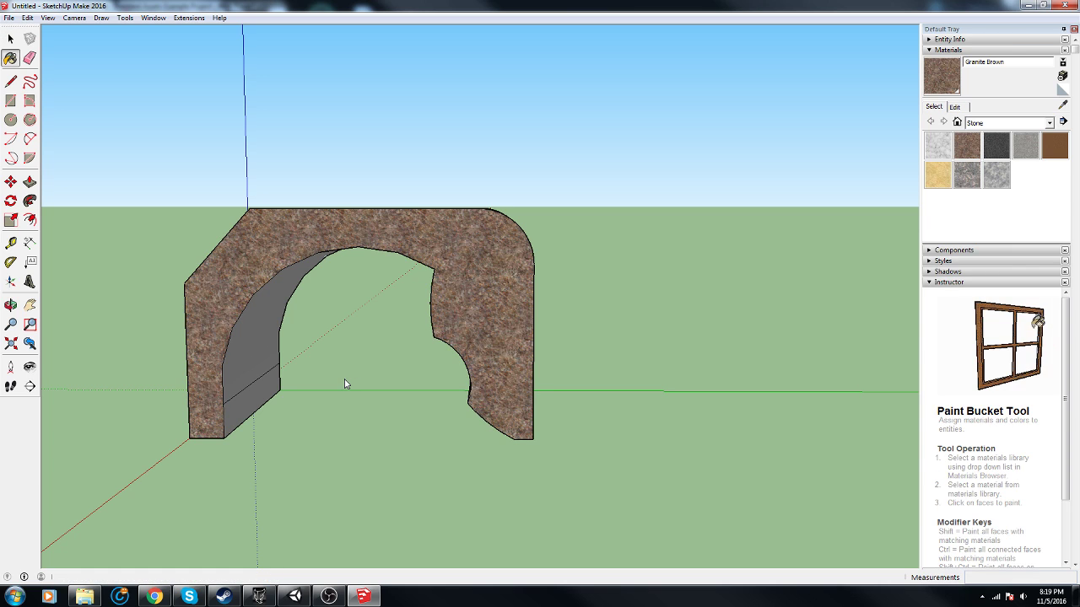
pyautogui.press('alt')
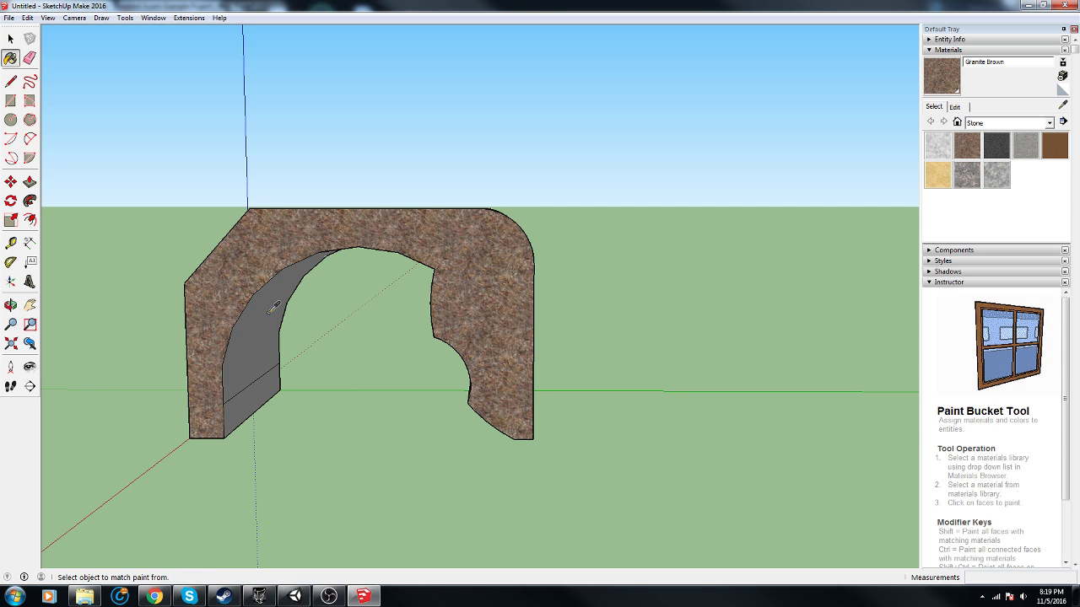
pyautogui.keyDown('shift'); pyautogui.click(277, 319); pyautogui.keyUp('shift')
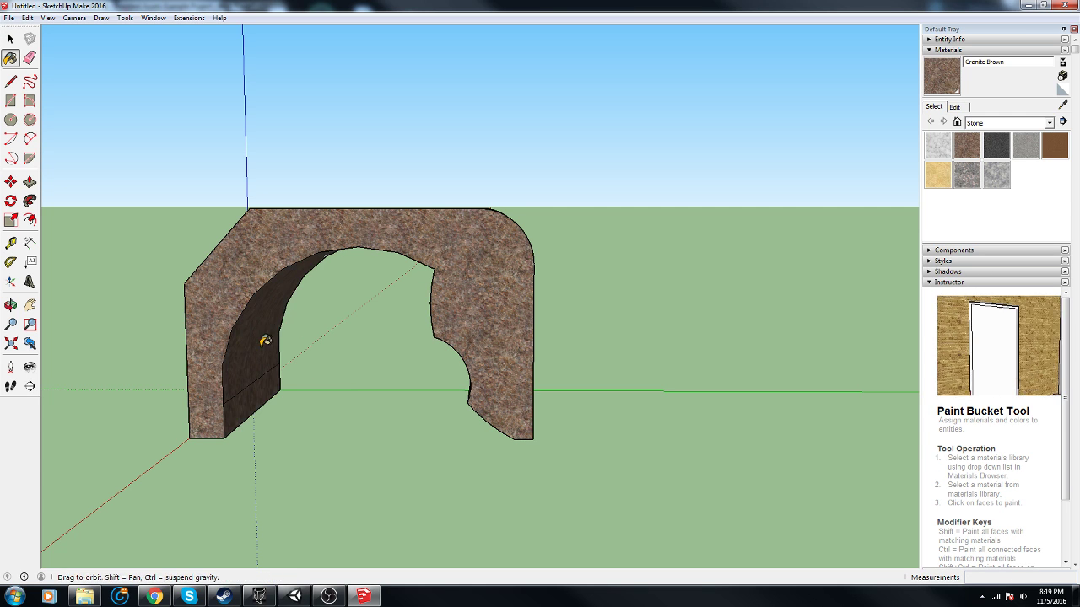
pyautogui.moveTo(265, 340); pyautogui.dragTo(938, 409, button='middle')
pyautogui.moveTo(524, 410); pyautogui.dragTo(957, 326, button='middle')
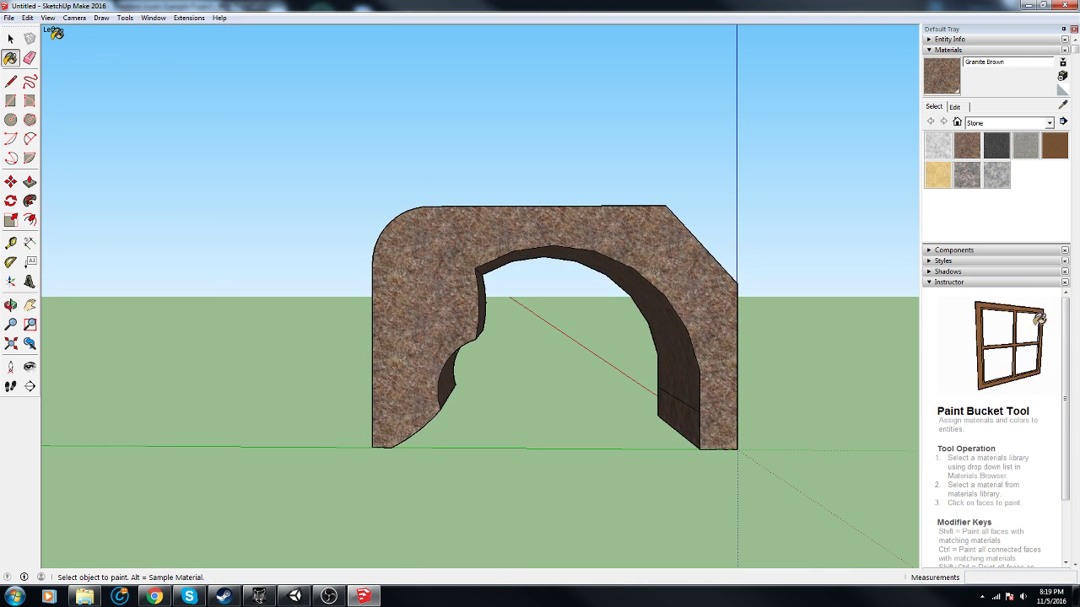
# Try Fractal Erode on the whole selected arch with 2 iterations, Pointyness 0.5 and Move Contours set to No, and undo the erosion.
pyautogui.click(11, 38)
pyautogui.moveTo(229, 127); pyautogui.dragTo(843, 541)
pyautogui.click(188, 17)
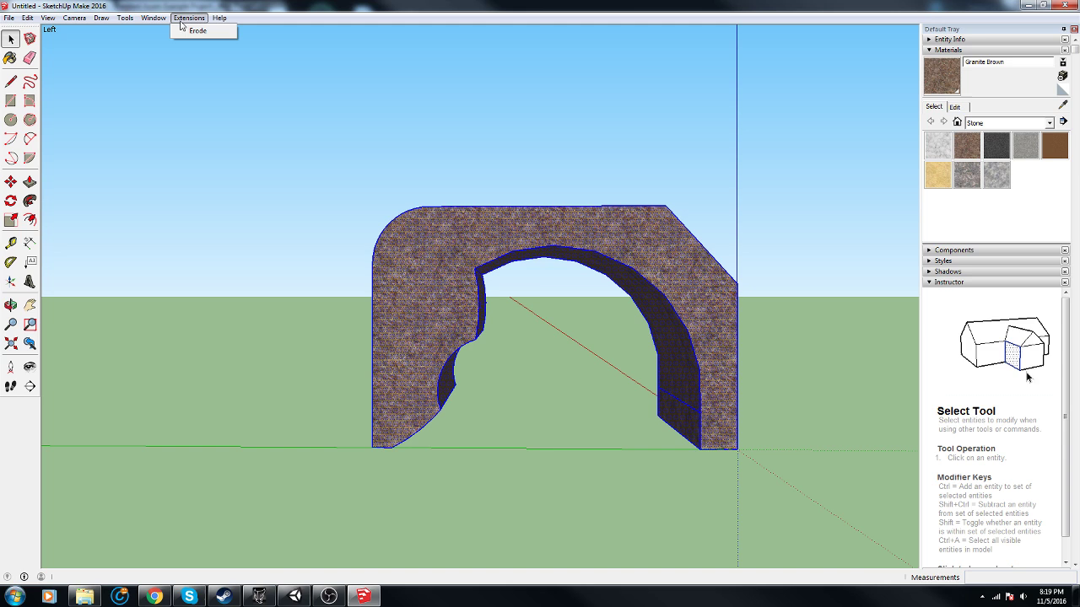
pyautogui.click(197, 31)
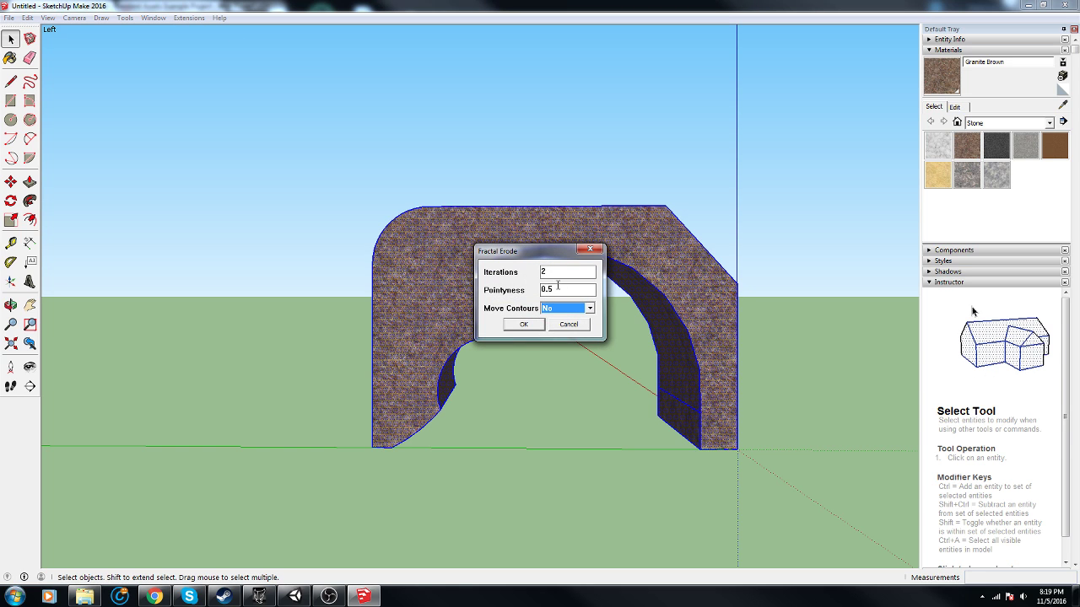
pyautogui.click(524, 324)
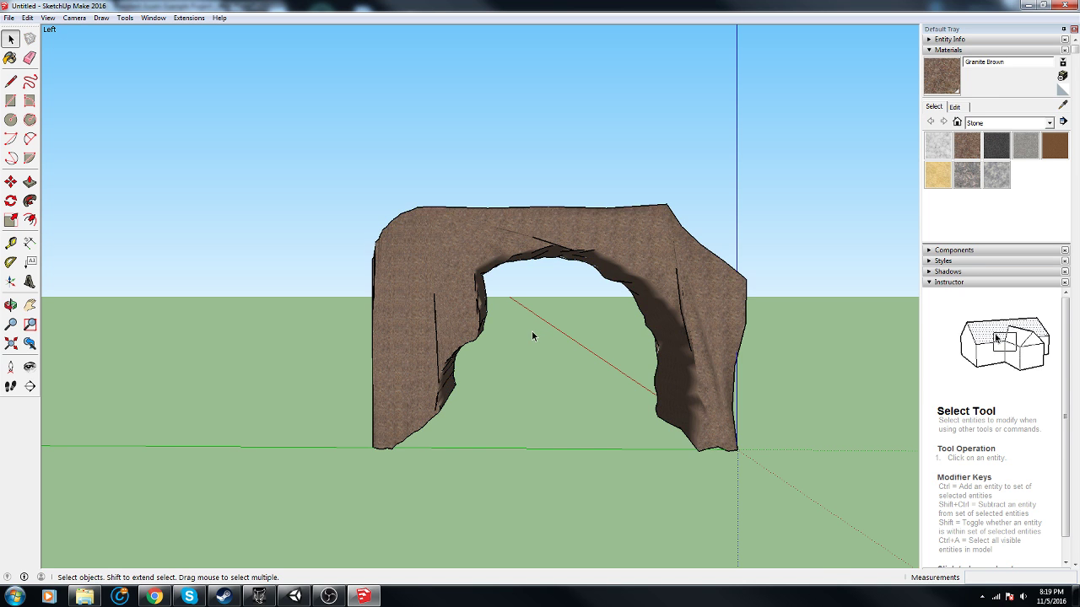
pyautogui.moveTo(535, 345); pyautogui.dragTo(846, 381, button='middle')
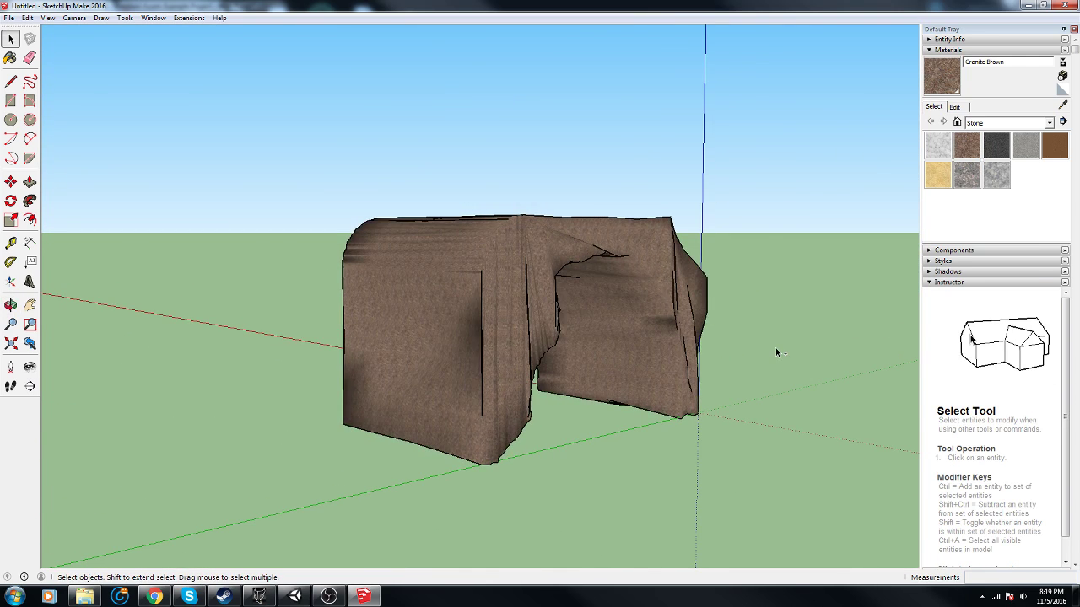
pyautogui.hotkey('ctrl', 'z')
# Push the arch's profile face inward by about 14' 6" to make the block thinner.
pyautogui.press('p')
pyautogui.moveTo(483, 302); pyautogui.dragTo(447, 278)
pyautogui.moveTo(663, 414); pyautogui.dragTo(891, 397, button='middle')
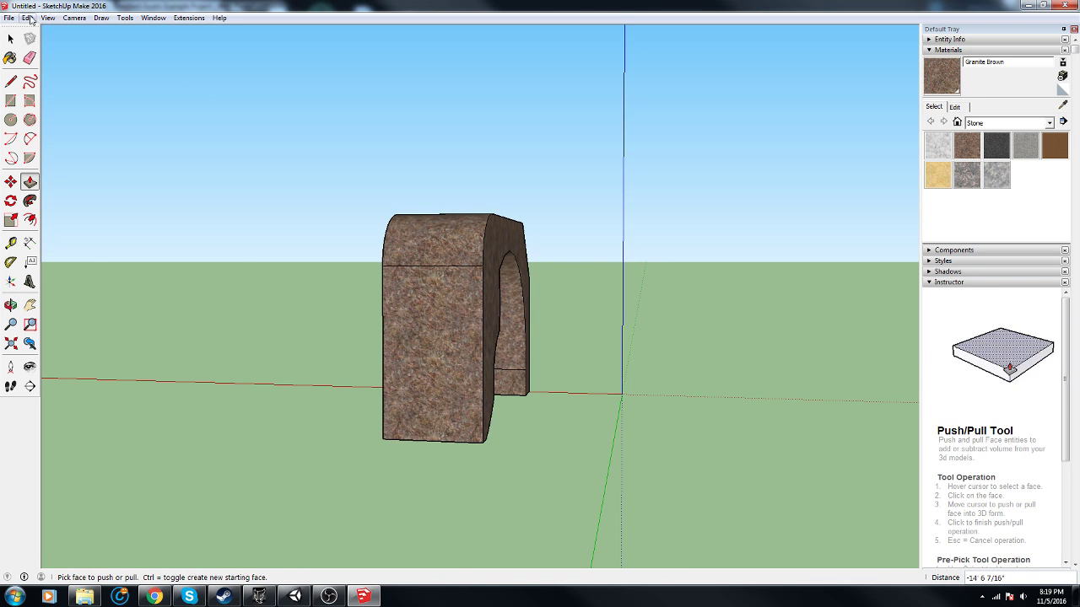
# Try Fractal Erode on the whole thinned arch with 2 iterations, Pointyness 1 and Move Contours set to No, and undo the erosion.
pyautogui.press('space')
pyautogui.moveTo(242, 125); pyautogui.dragTo(615, 540)
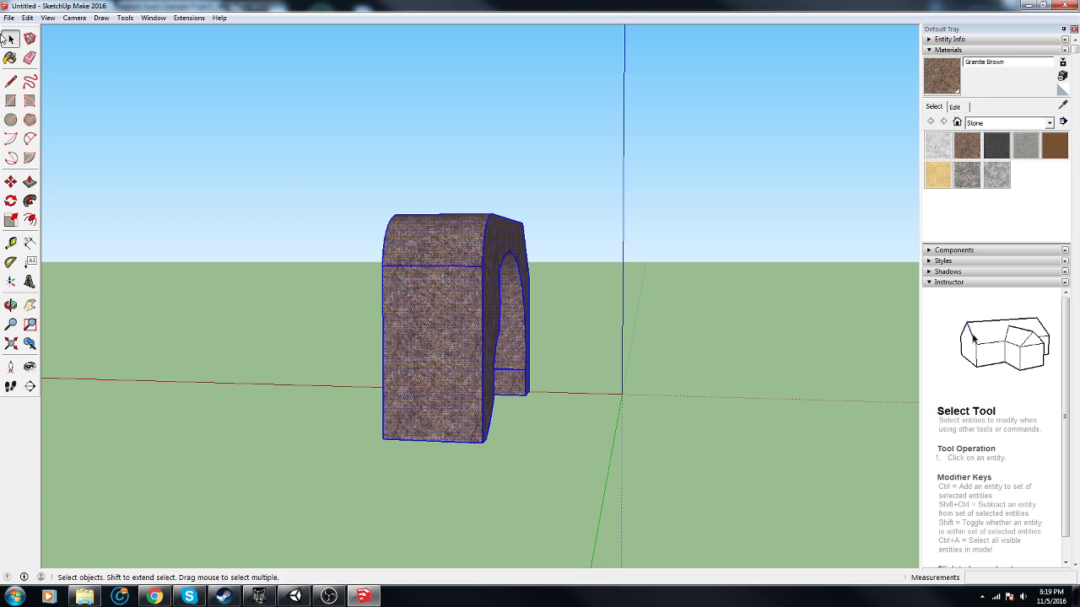
pyautogui.click(199, 20)
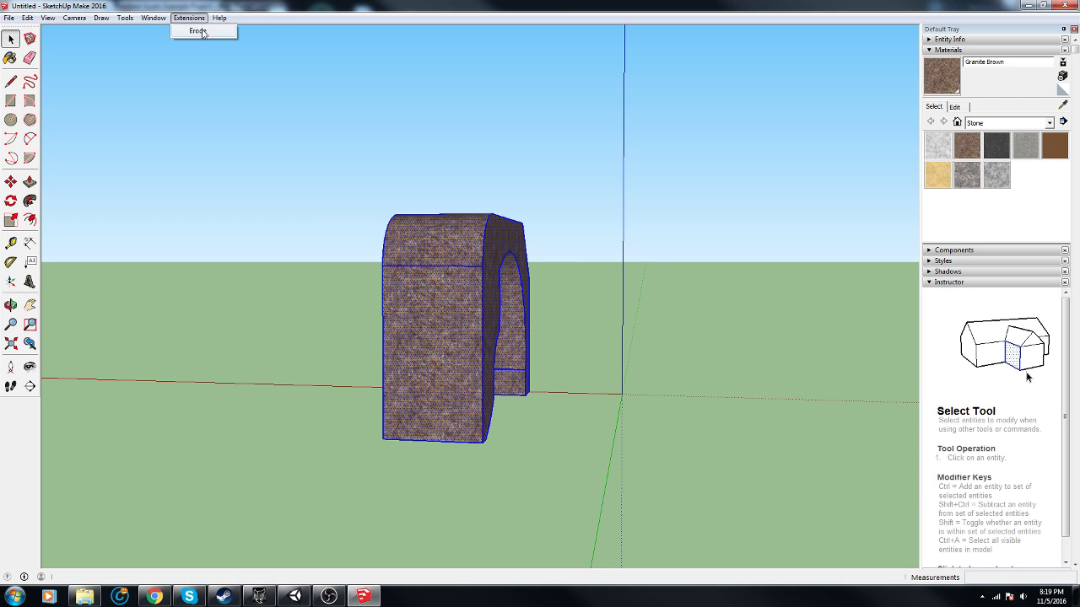
pyautogui.click(200, 31)
pyautogui.click(568, 288)
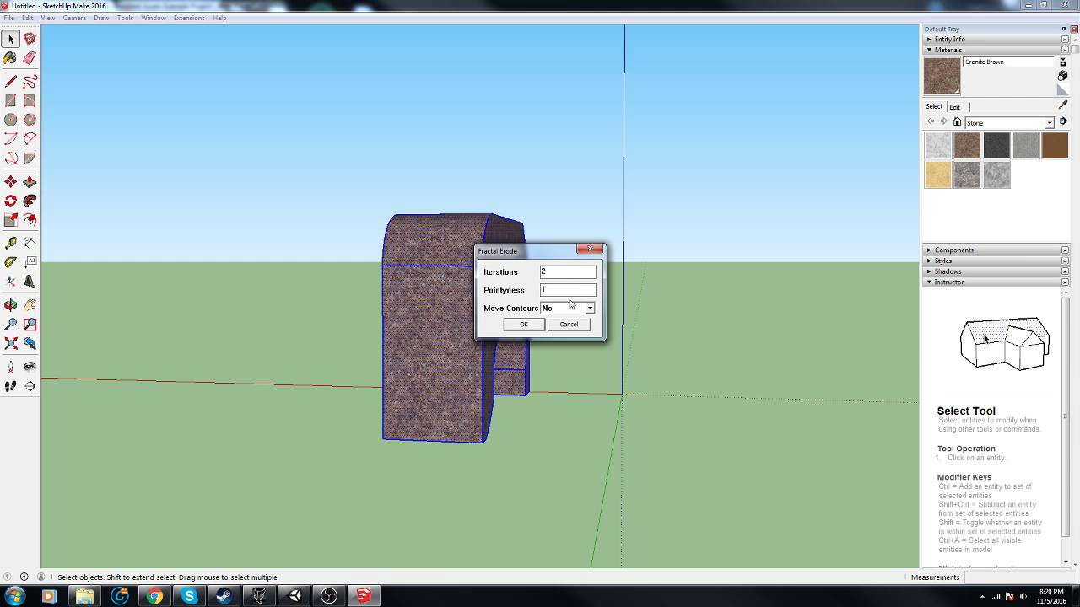
pyautogui.click(523, 325)
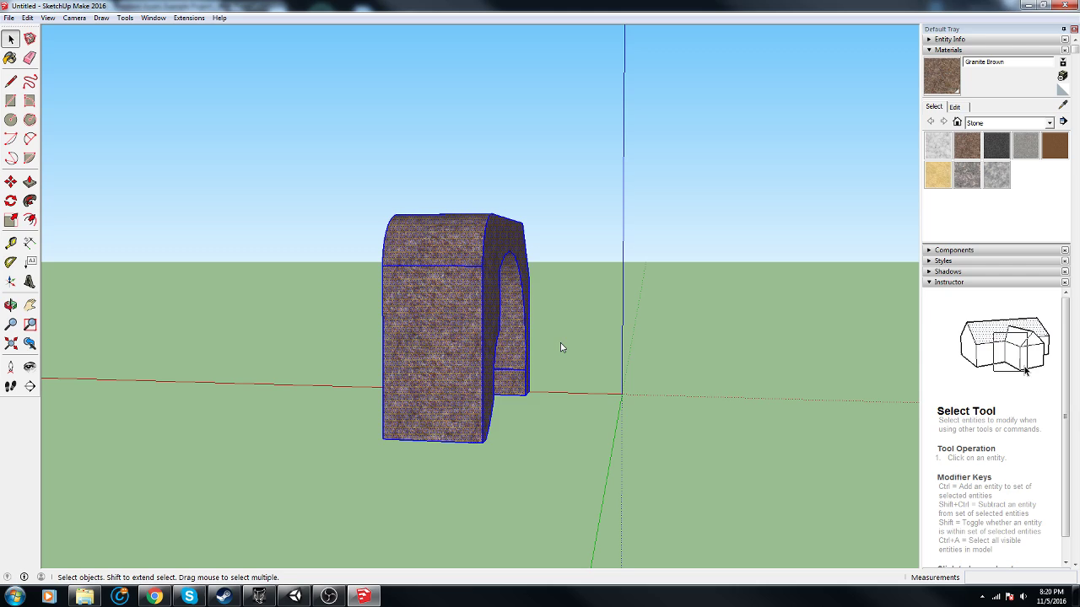
pyautogui.press('o')
pyautogui.moveTo(579, 342); pyautogui.dragTo(263, 500)
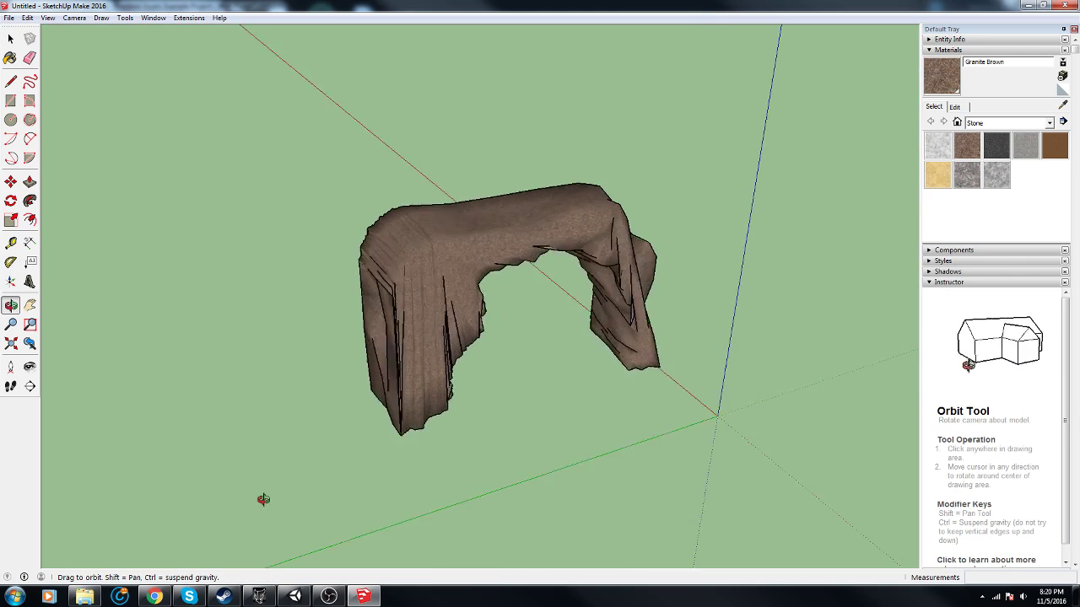
pyautogui.moveTo(263, 499); pyautogui.dragTo(265, 518, button='middle')
pyautogui.moveTo(693, 350); pyautogui.dragTo(354, 79, button='middle')
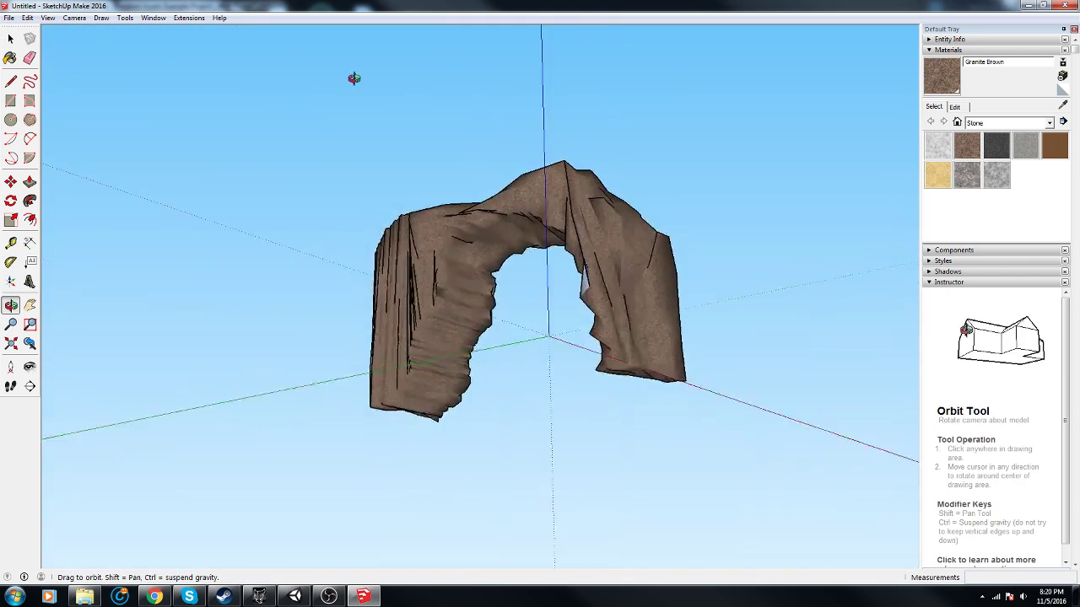
pyautogui.moveTo(354, 79); pyautogui.dragTo(863, 259)
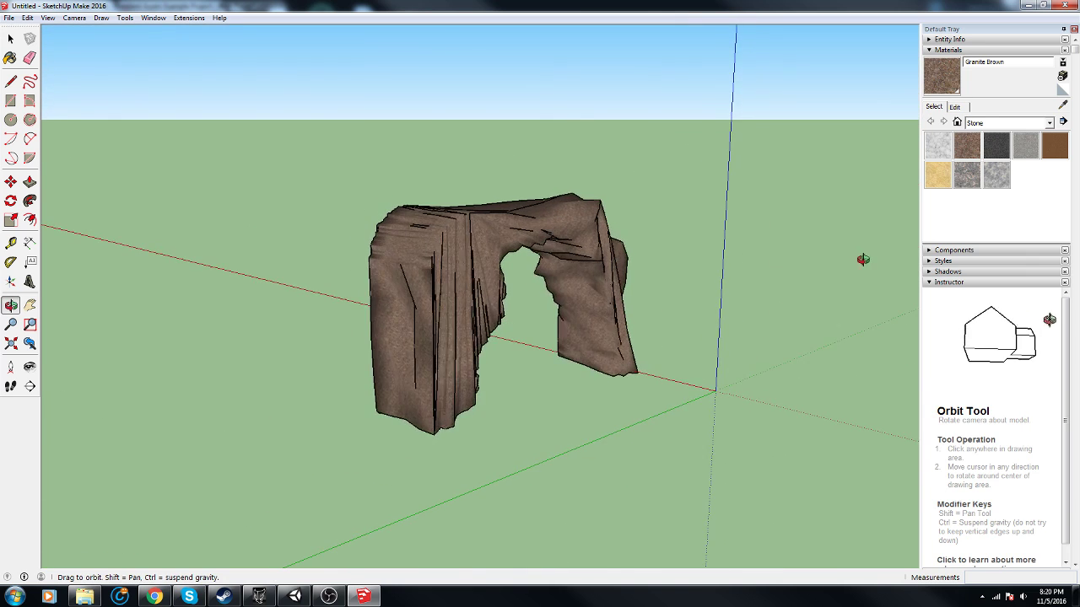
pyautogui.moveTo(863, 260); pyautogui.dragTo(865, 260, button='middle')
pyautogui.hotkey('ctrl', 'z')
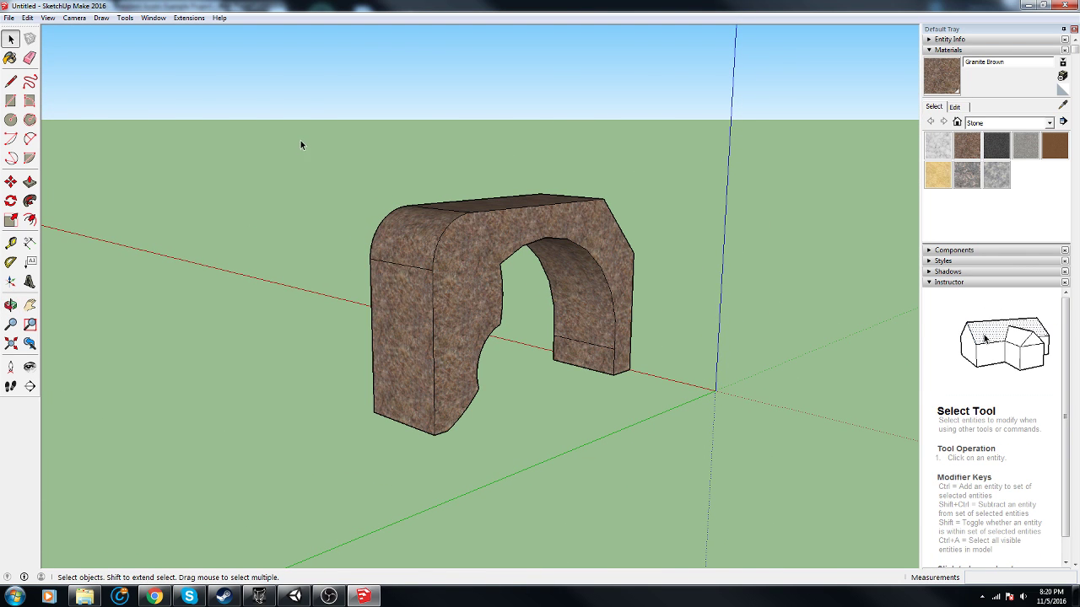
# Erode the whole selected arch with Fractal Erode using 2 iterations, Pointyness 0.5 and Move Contours set to No, and inspect the rock from several sides.
pyautogui.moveTo(299, 127); pyautogui.dragTo(769, 556)
pyautogui.click(194, 18)
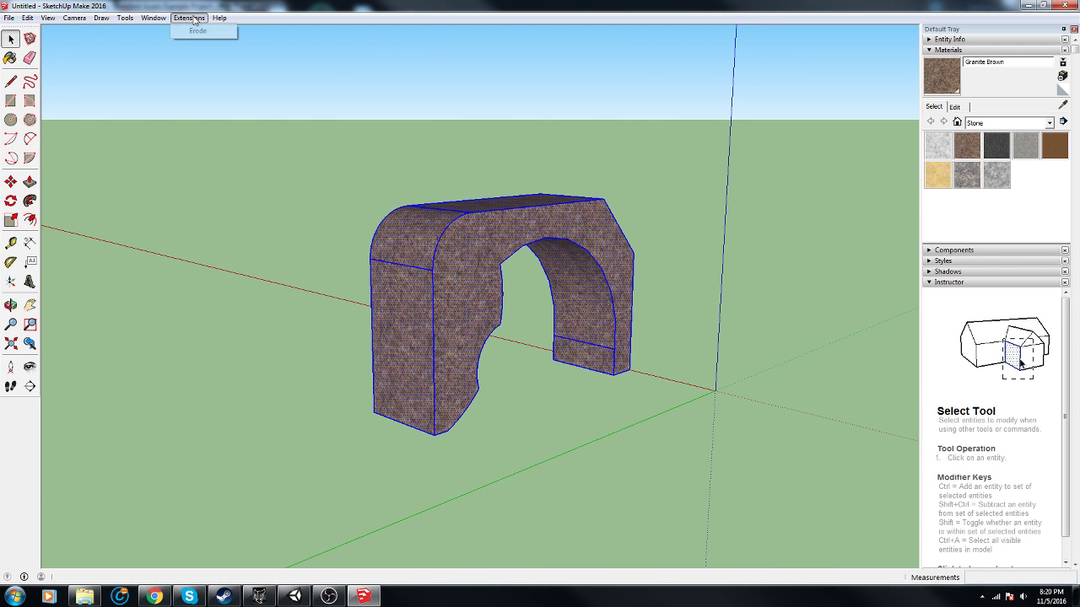
pyautogui.click(211, 32)
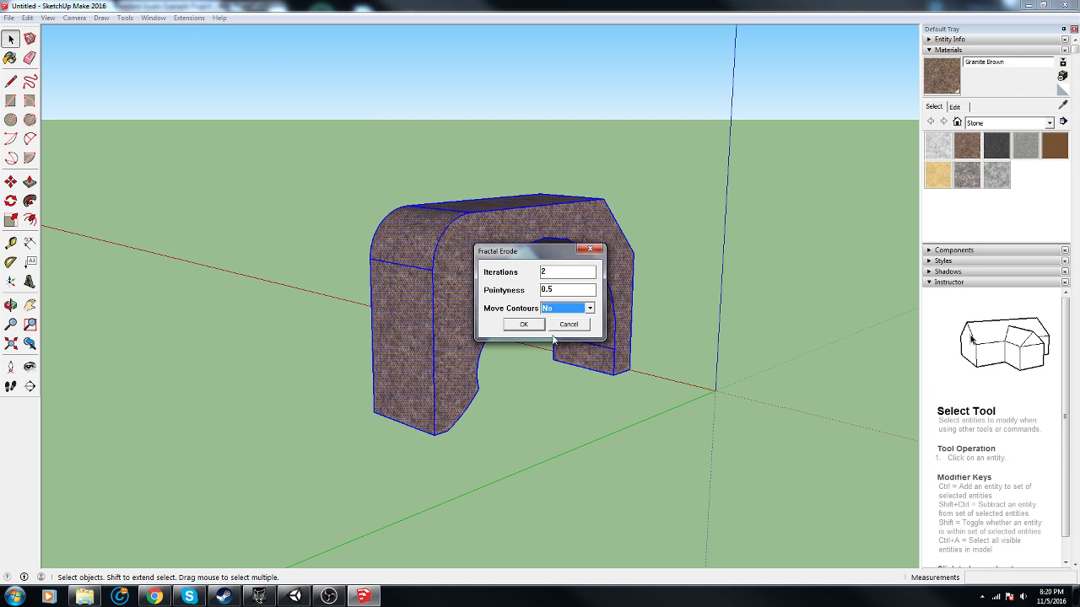
pyautogui.click(522, 326)
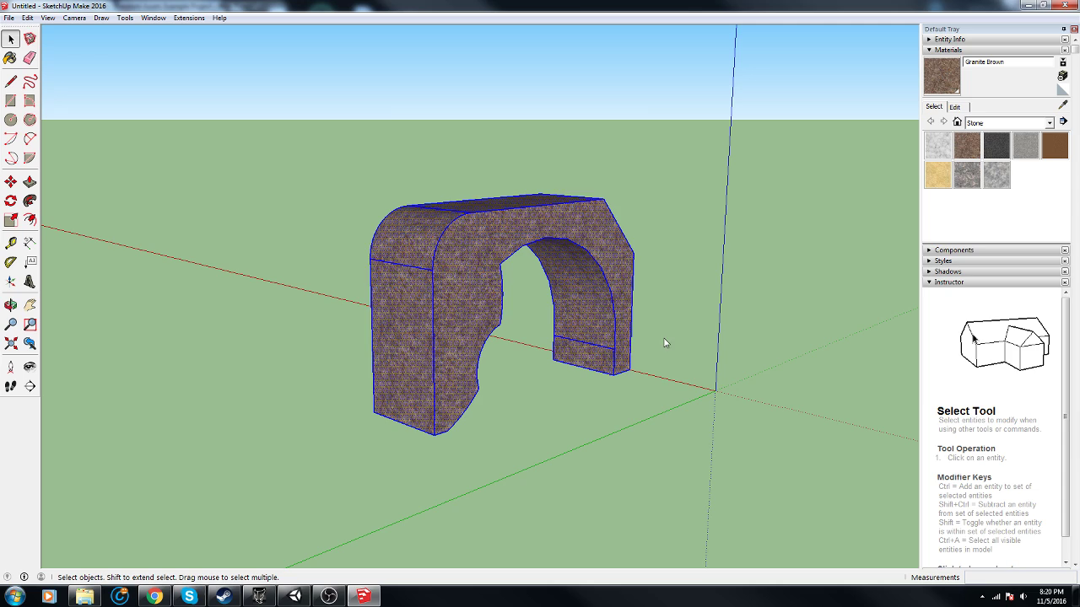
pyautogui.moveTo(684, 234); pyautogui.dragTo(415, 281, button='middle')
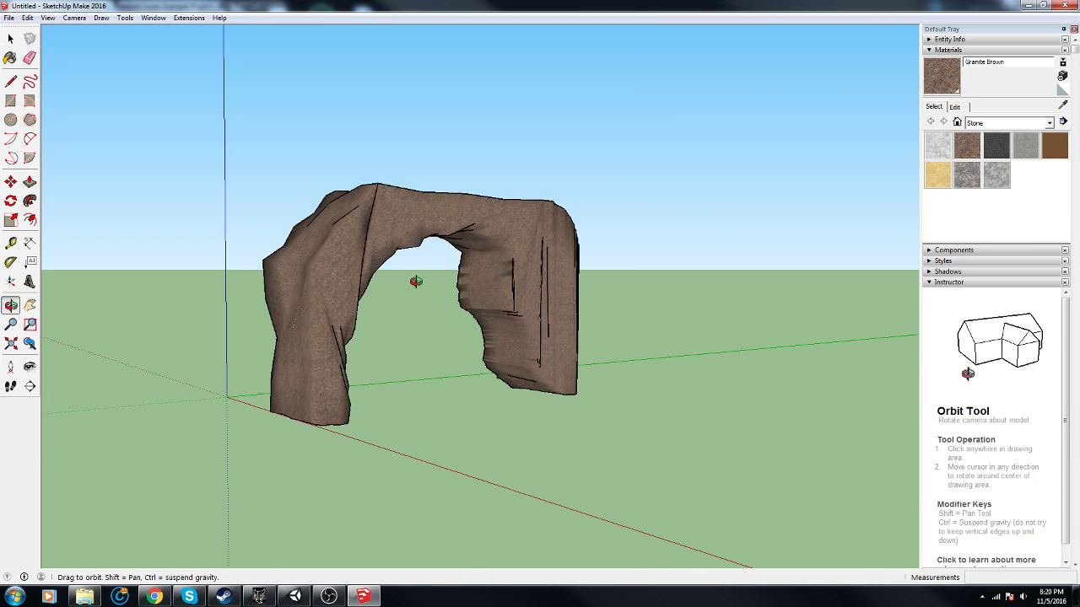
pyautogui.scroll(5, 421, 300)
pyautogui.moveTo(541, 332); pyautogui.dragTo(515, 447, button='middle')
pyautogui.moveTo(755, 326); pyautogui.dragTo(852, 312, button='middle')
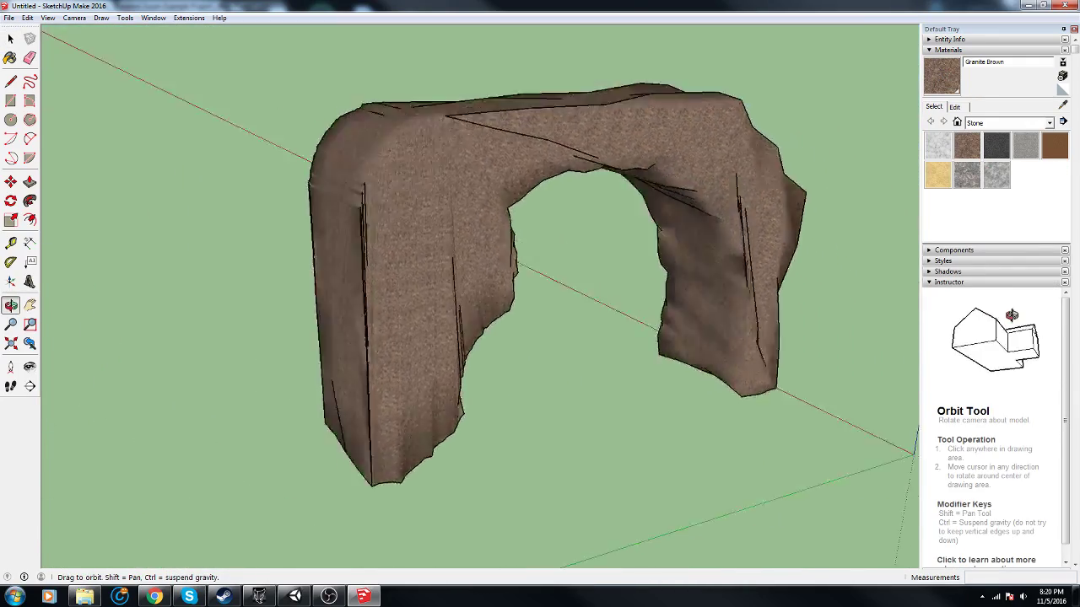
pyautogui.moveTo(405, 177); pyautogui.dragTo(591, 278, button='middle')
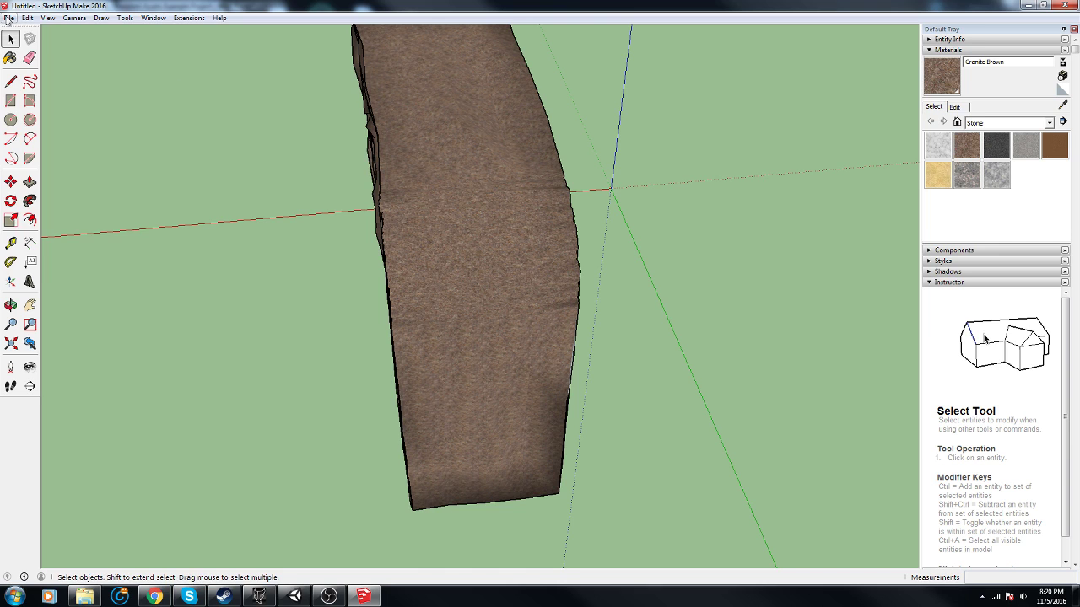
# Export the eroded arch as the COLLADA file Untitled.dae into the desktop's Models folder, replacing the existing file.
pyautogui.click(8, 17)
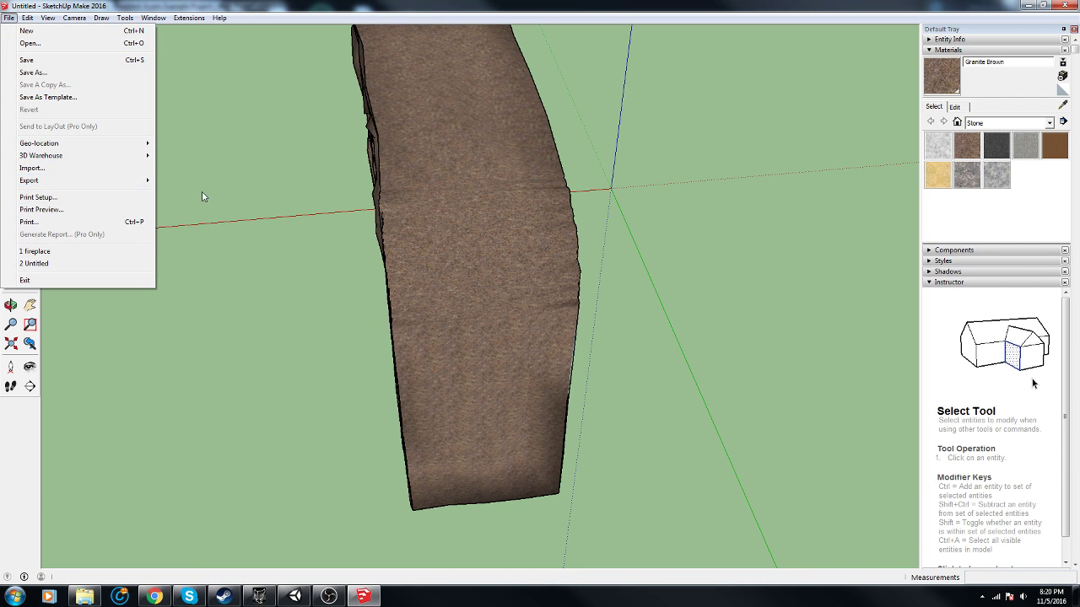
pyautogui.click(172, 182)
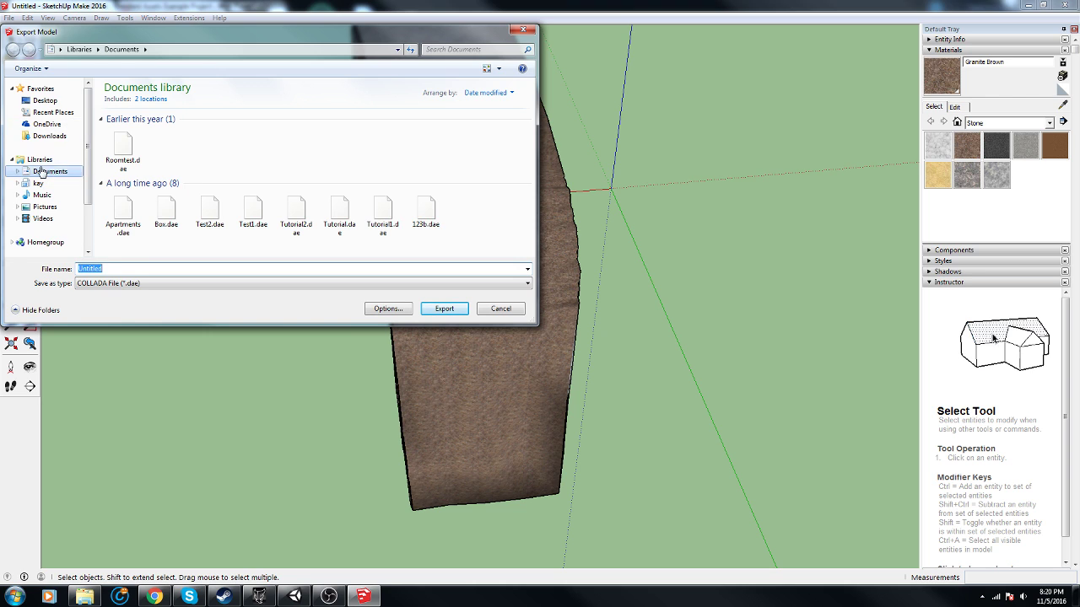
pyautogui.click(42, 100)
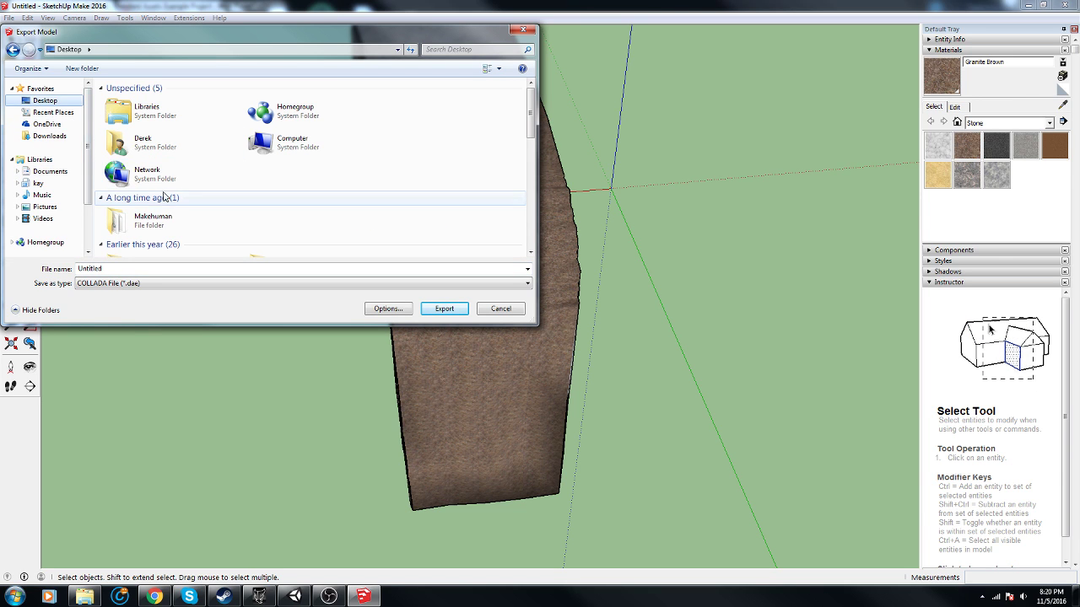
pyautogui.scroll(-2, 164, 194)
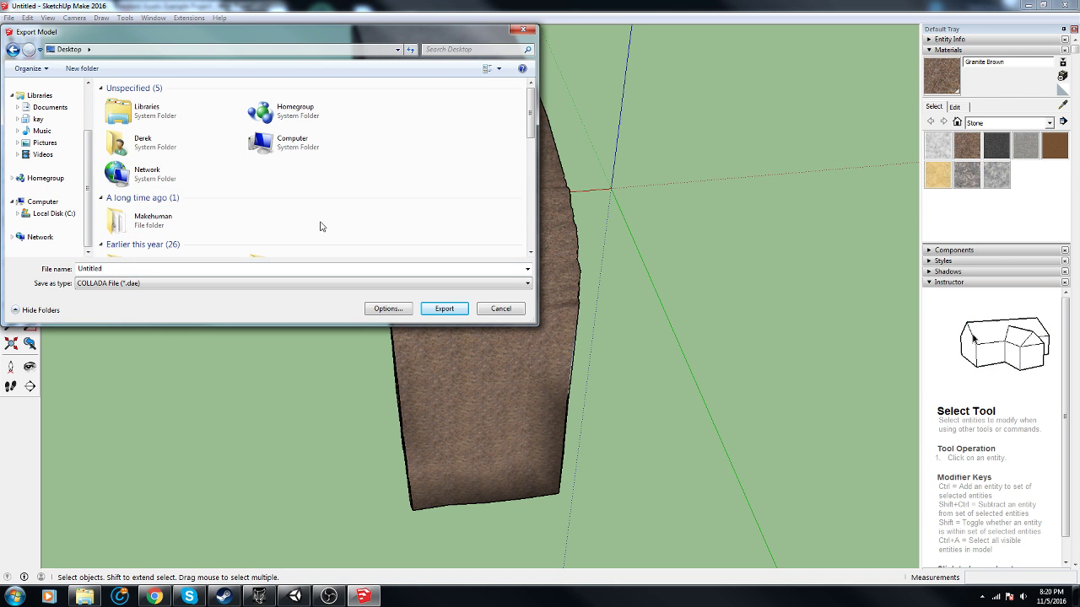
pyautogui.click(234, 226)
pyautogui.scroll(-5, 234, 226)
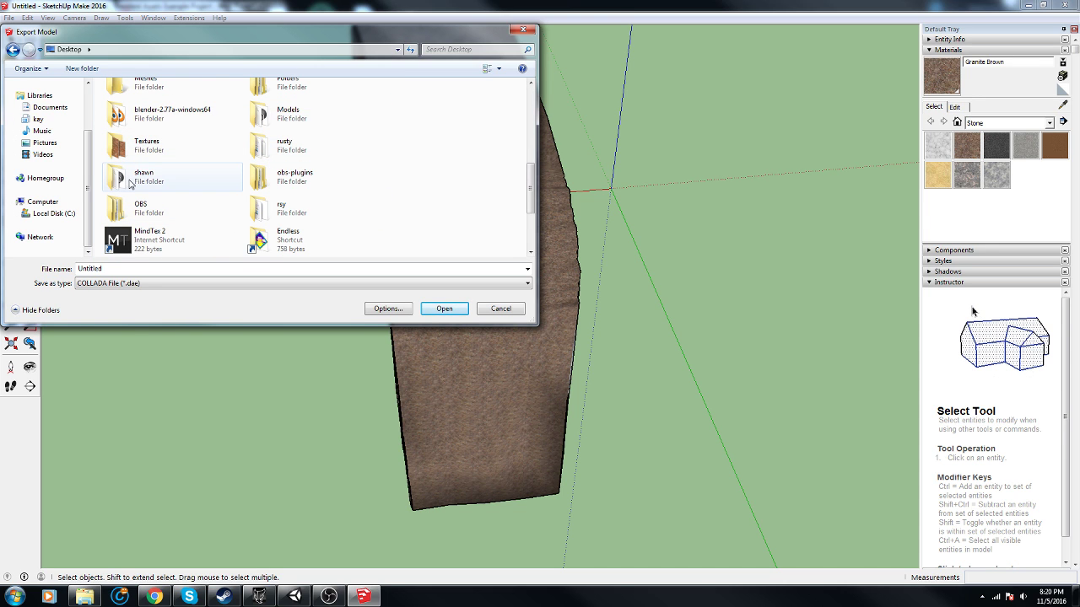
pyautogui.scroll(1, 131, 184)
pyautogui.scroll(1, 155, 144)
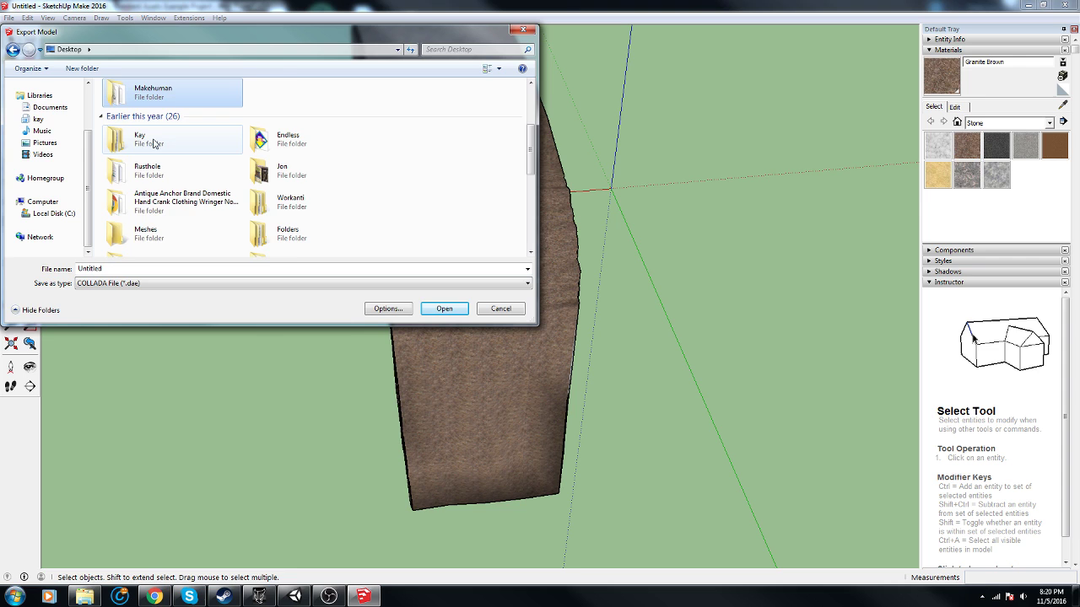
pyautogui.scroll(-5, 154, 144)
pyautogui.scroll(3, 287, 173)
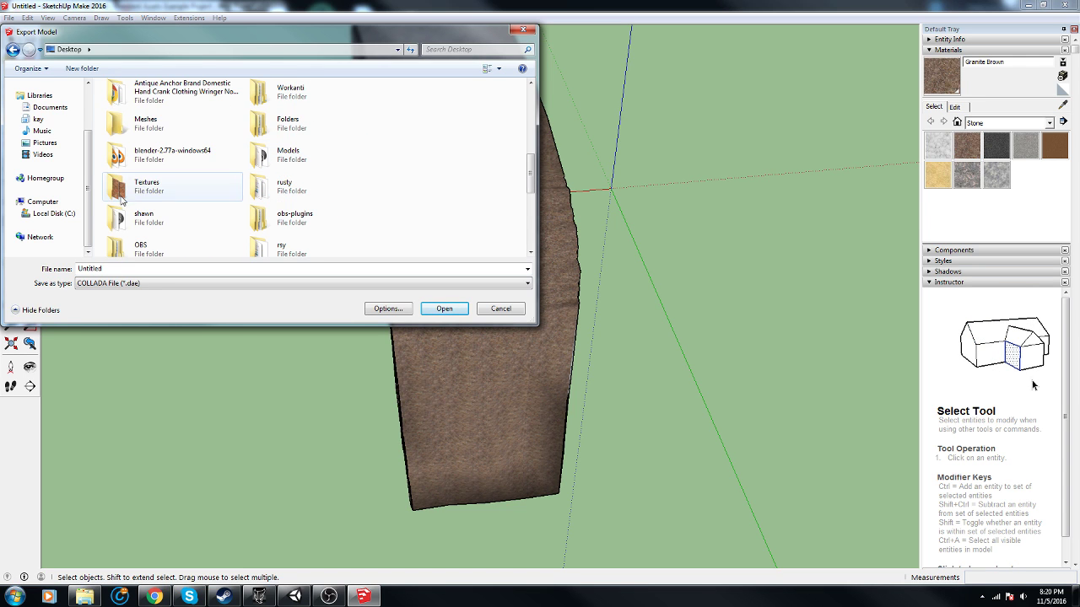
pyautogui.doubleClick(282, 153)
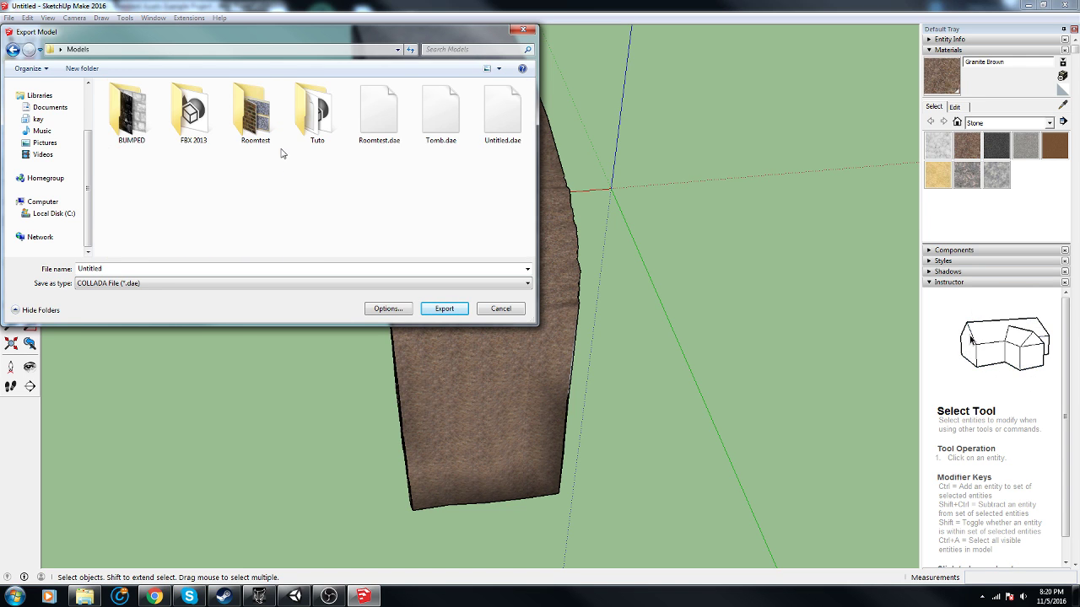
pyautogui.click(509, 116)
pyautogui.click(444, 309)
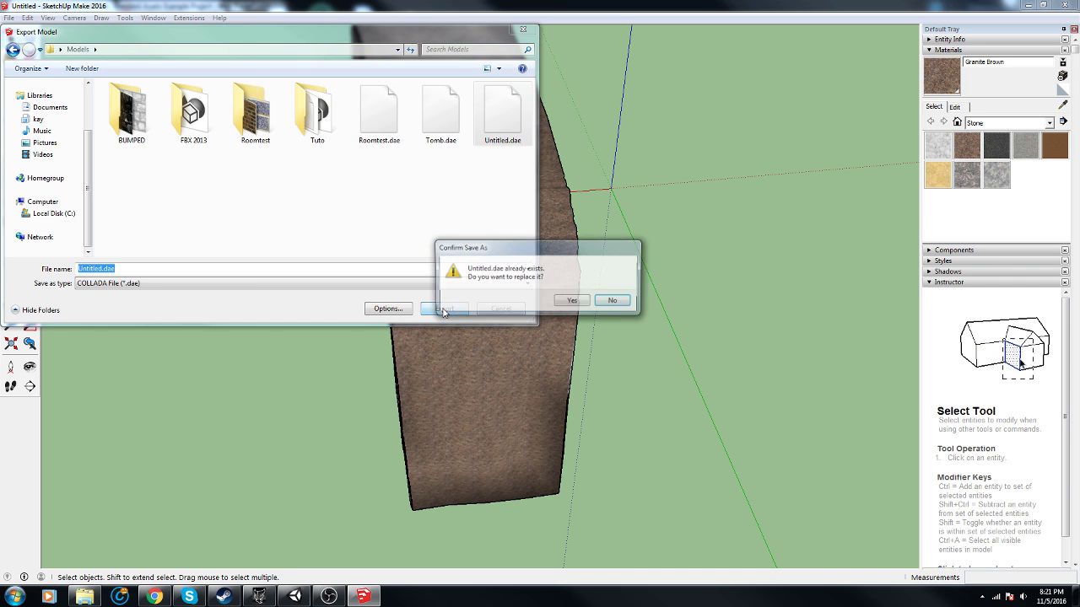
pyautogui.click(566, 305)
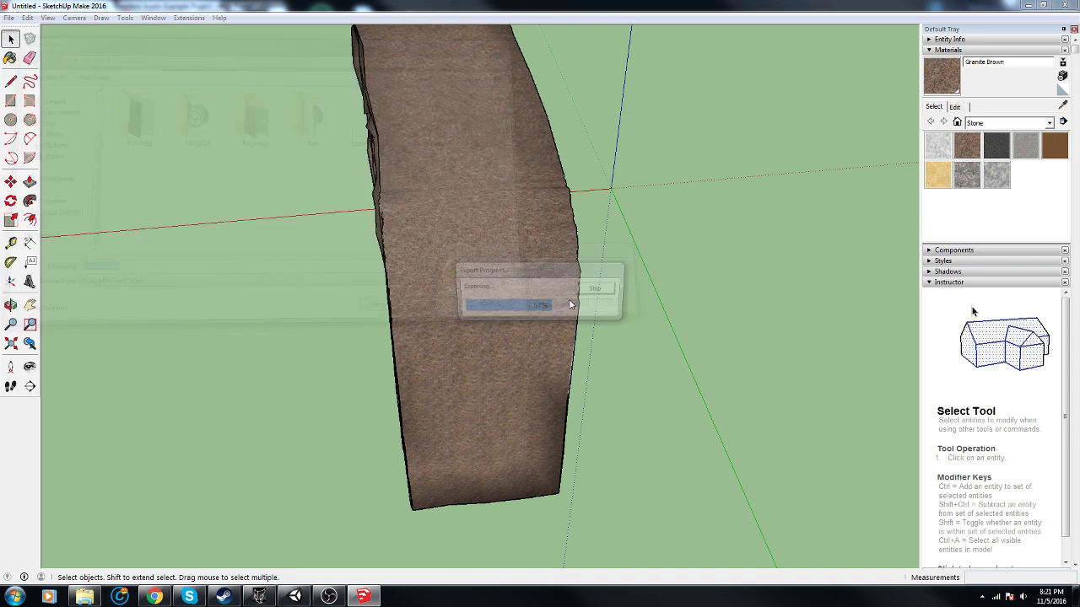
# Switch to FBX Converter, add Untitled.dae from the Models folder as the source, and convert it to FBX 2013 with Embed media enabled.
pyautogui.click(258, 595)
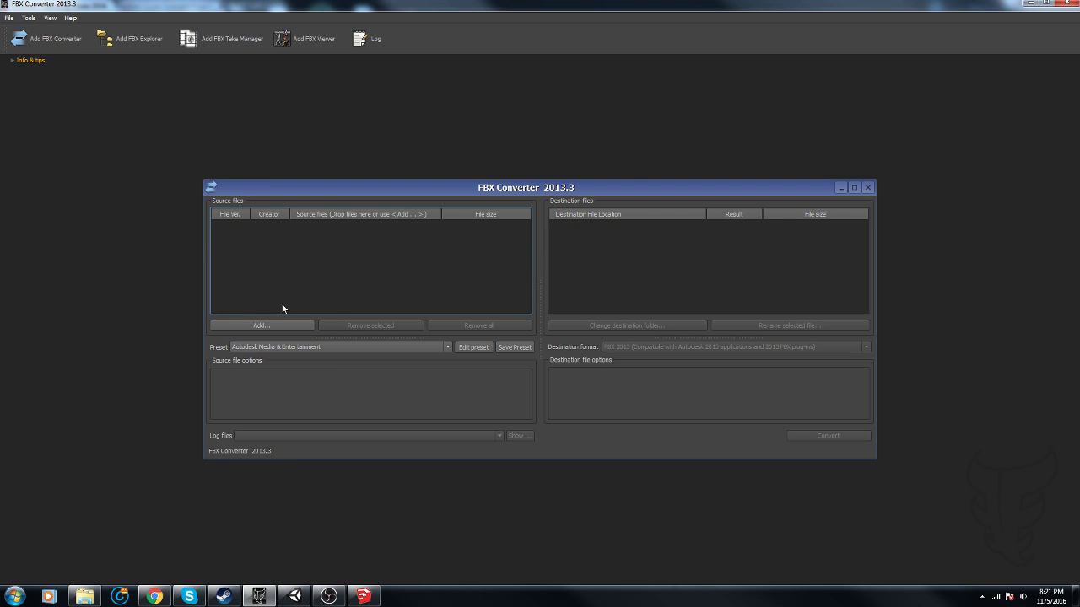
pyautogui.click(262, 326)
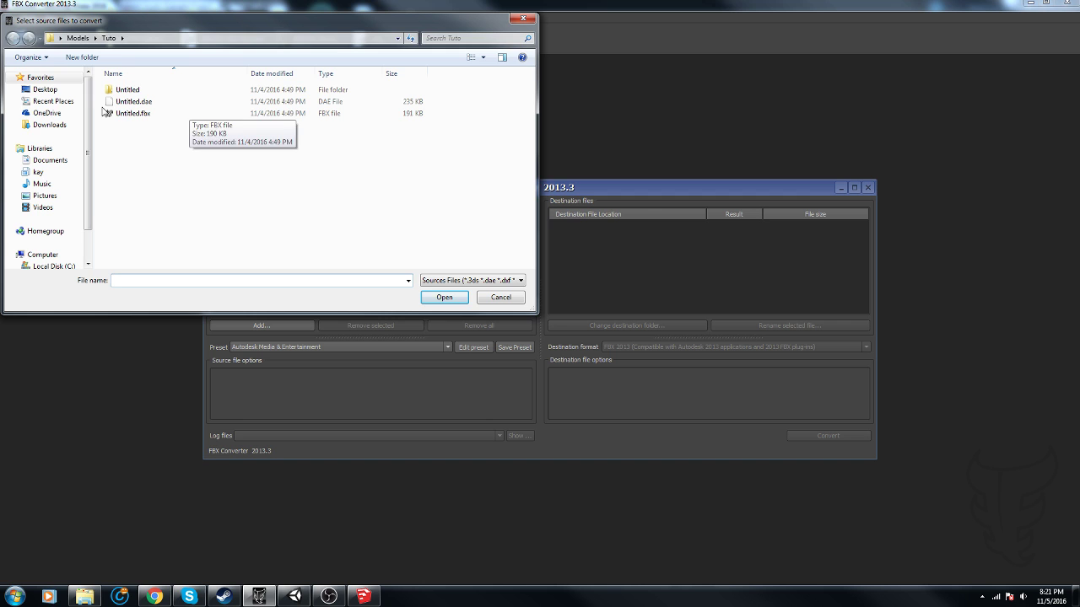
pyautogui.click(78, 38)
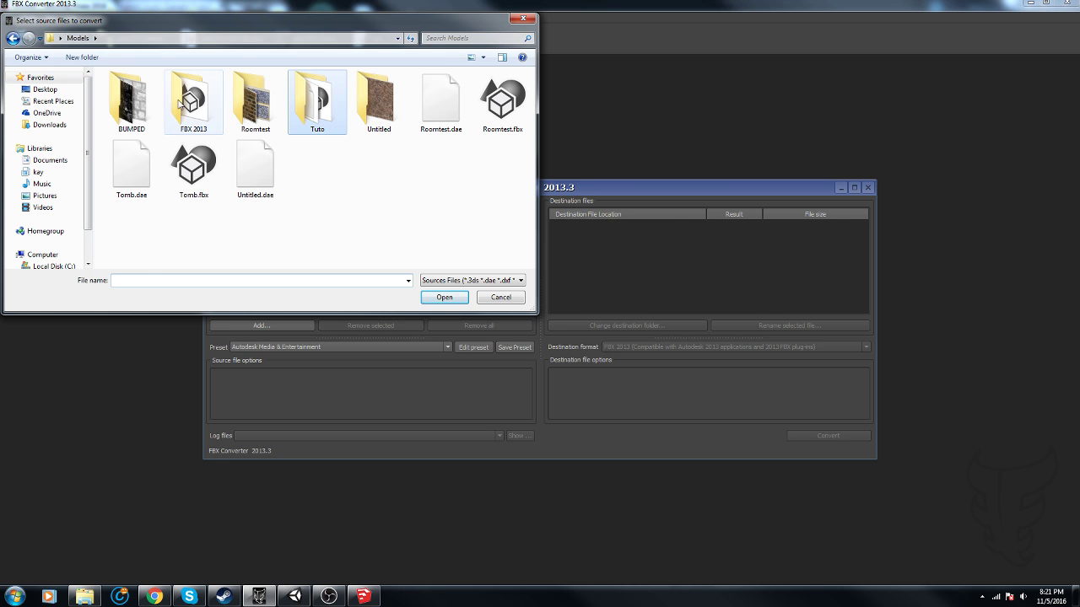
pyautogui.doubleClick(254, 172)
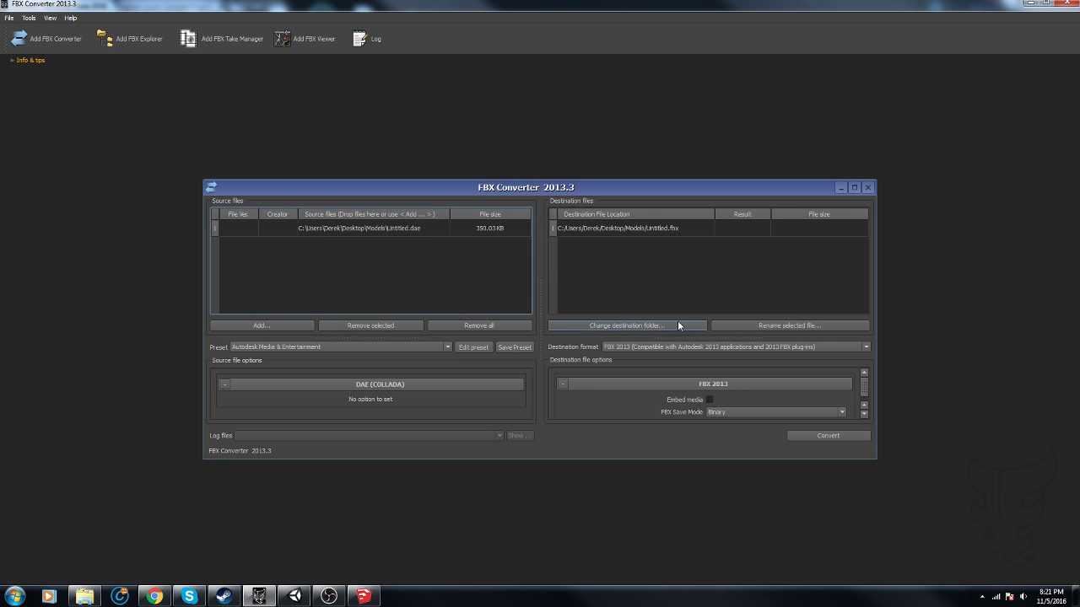
pyautogui.click(710, 400)
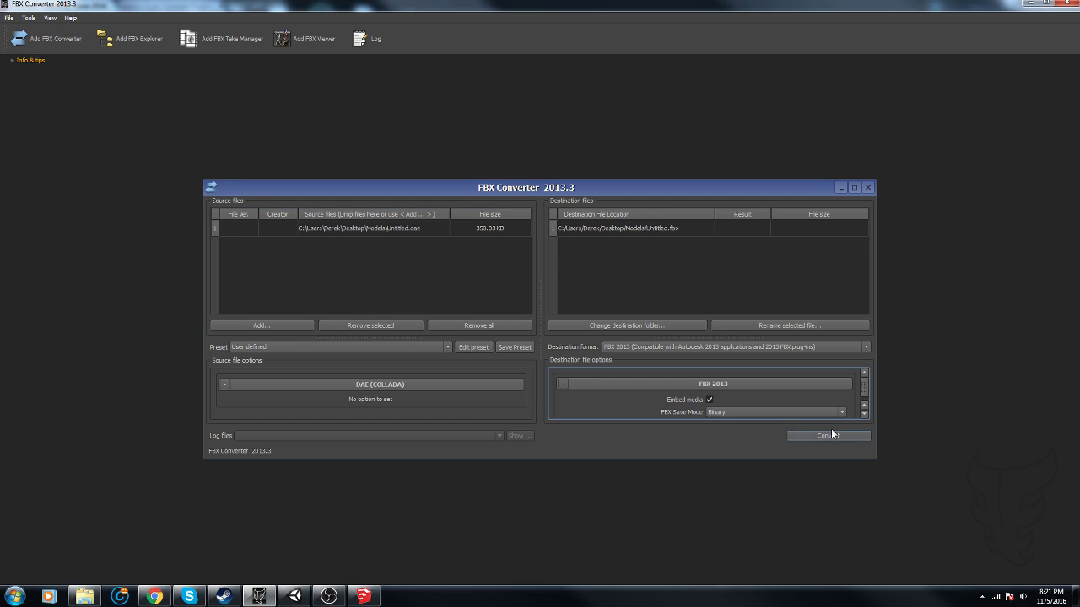
pyautogui.click(84, 602)
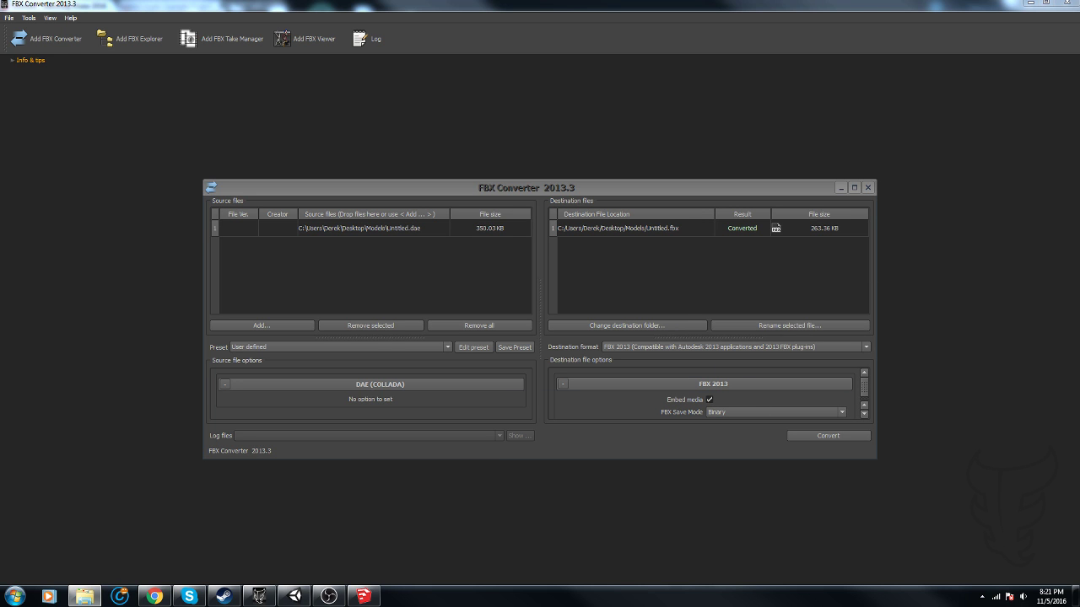
# Switch to Windows Explorer and open the Models folder on the desktop.
pyautogui.moveTo(1079, 506); pyautogui.dragTo(351, 10)
pyautogui.click(325, 111)
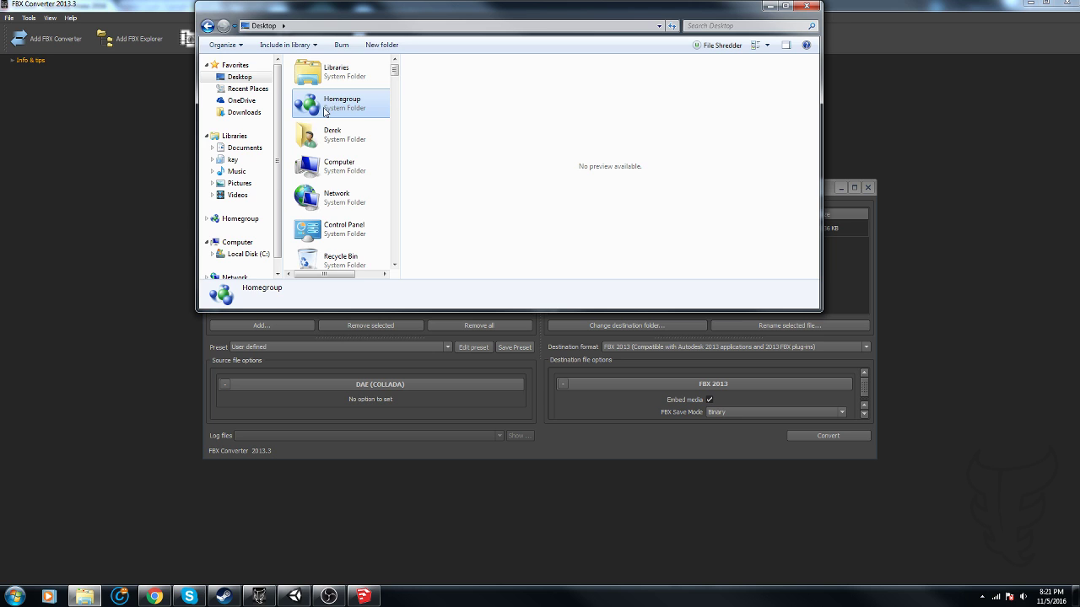
pyautogui.press('m')
pyautogui.press('m')
pyautogui.press('m')
pyautogui.press('m')
pyautogui.press('m')
pyautogui.press('m')
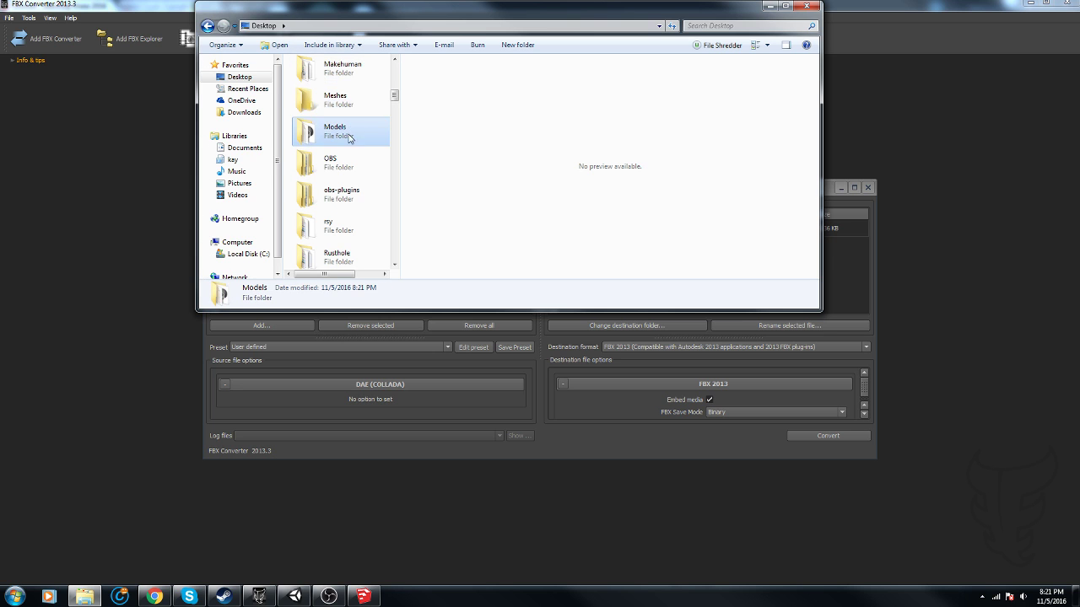
pyautogui.press('m')
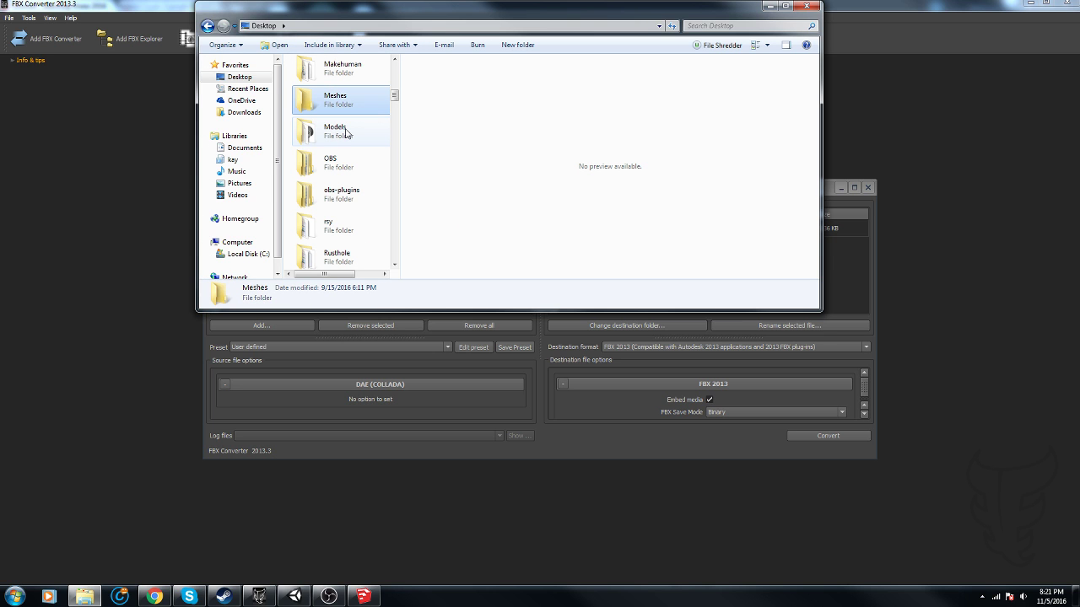
pyautogui.doubleClick(346, 132)
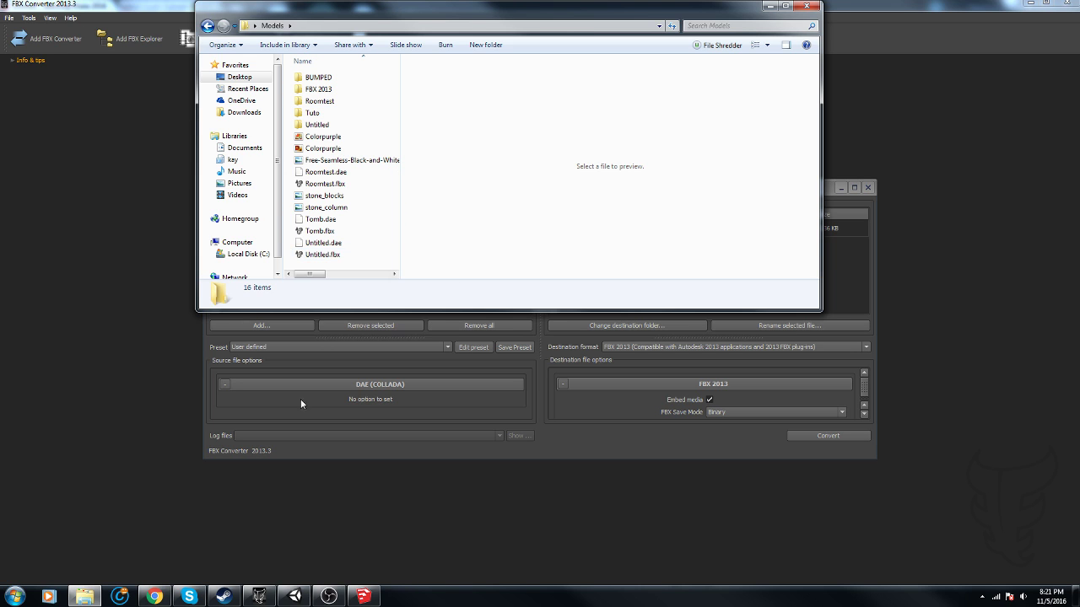
# Switch to Unity, create a folder named Models directly under Assets, and open it.
pyautogui.click(287, 599)
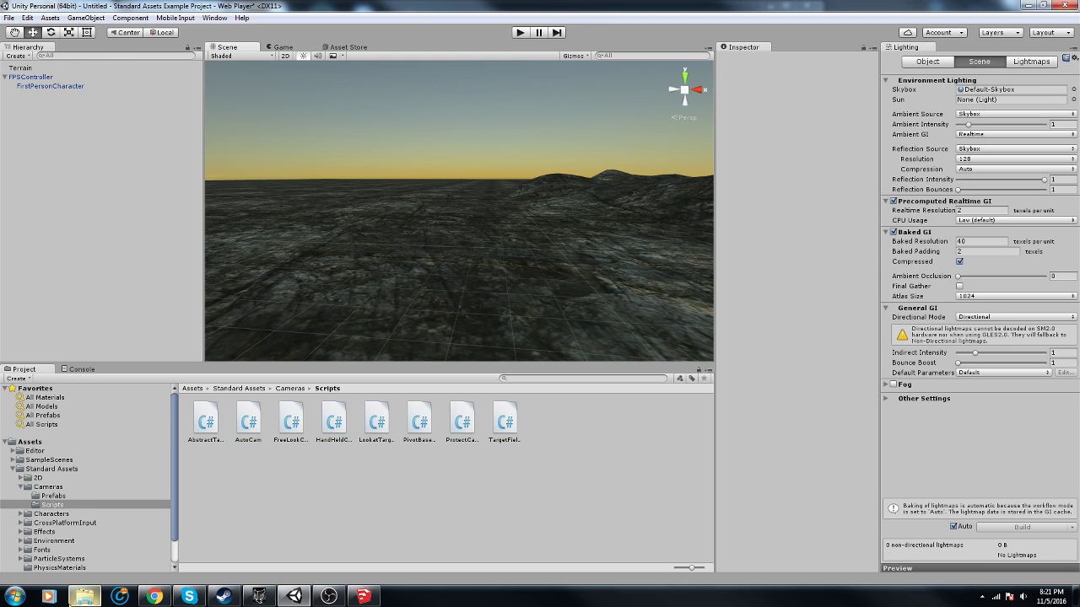
pyautogui.click(85, 596)
pyautogui.click(35, 444)
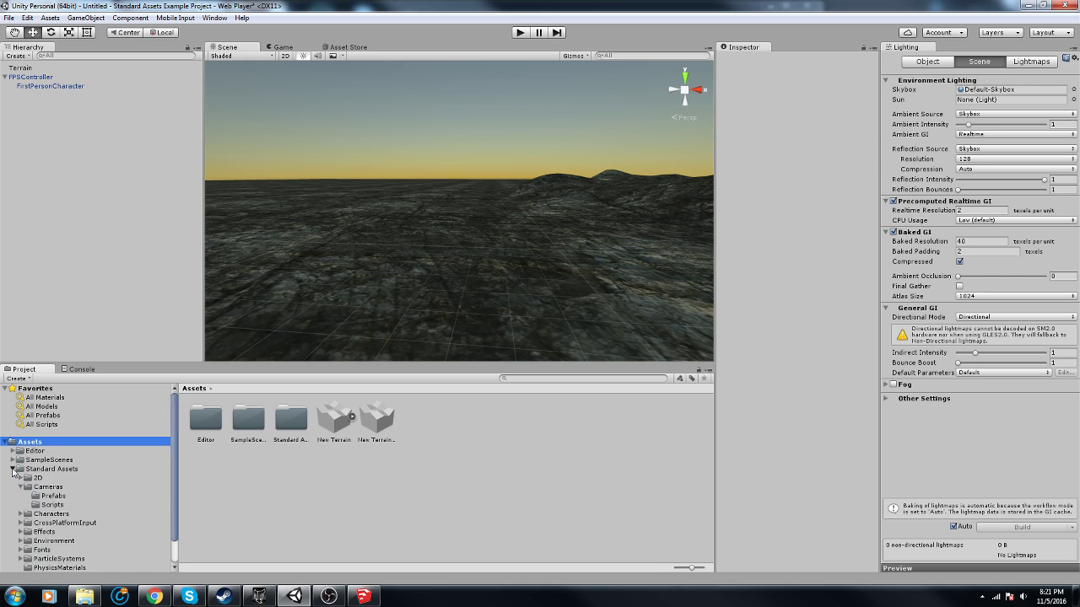
pyautogui.click(14, 469)
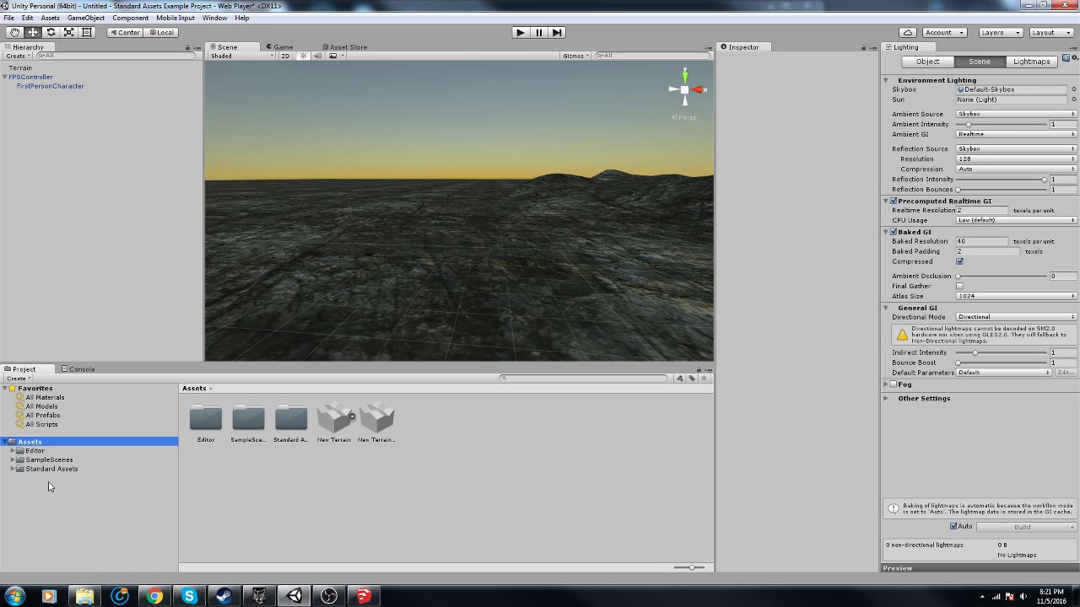
pyautogui.rightClick(26, 445)
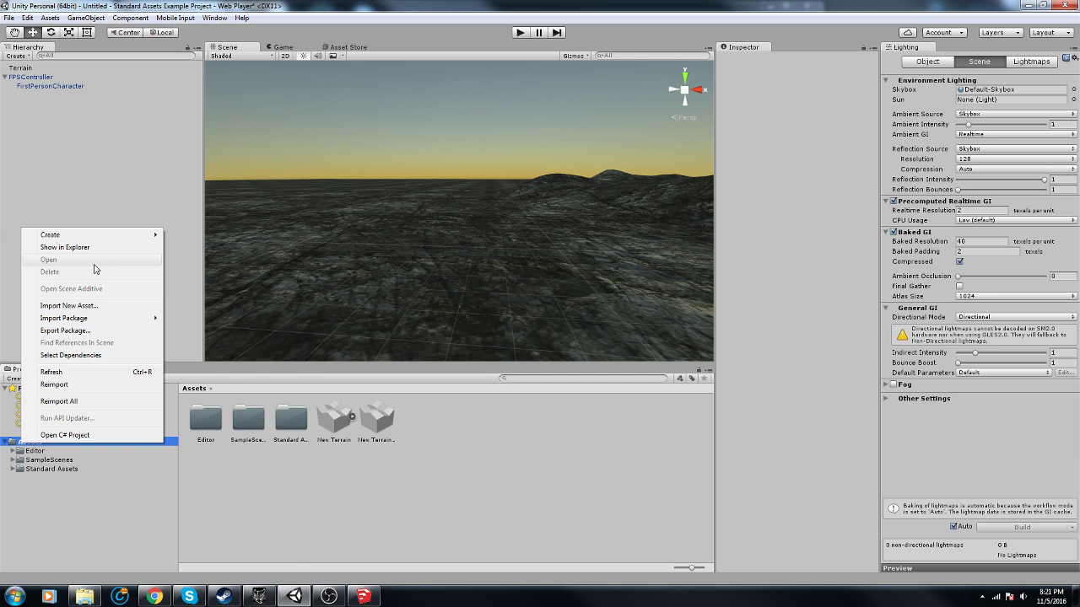
pyautogui.moveTo(97, 236)
pyautogui.click(195, 239)
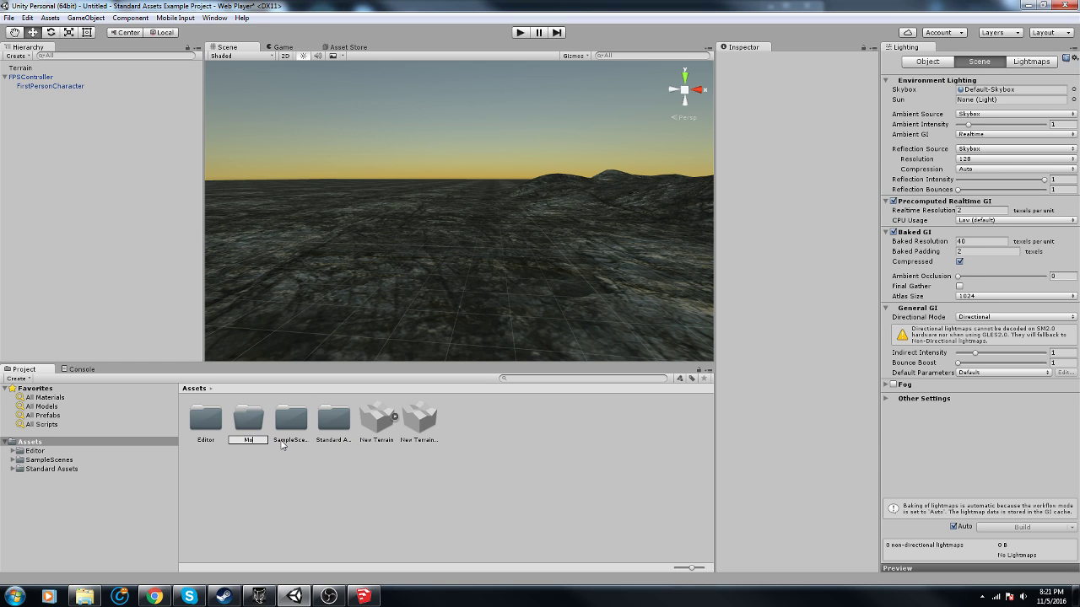
pyautogui.press('Return')
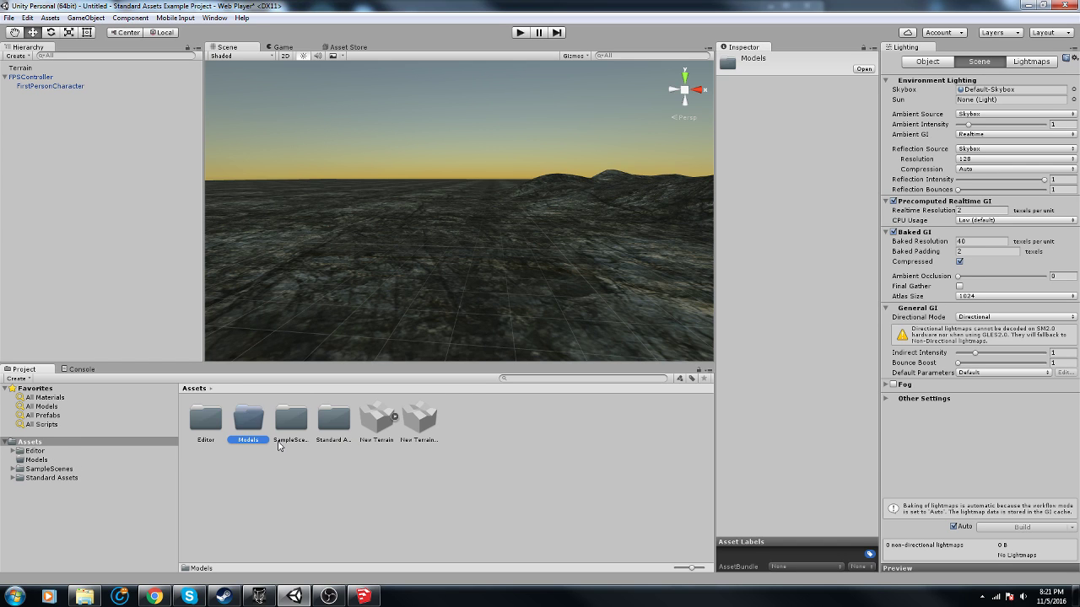
pyautogui.doubleClick(247, 420)
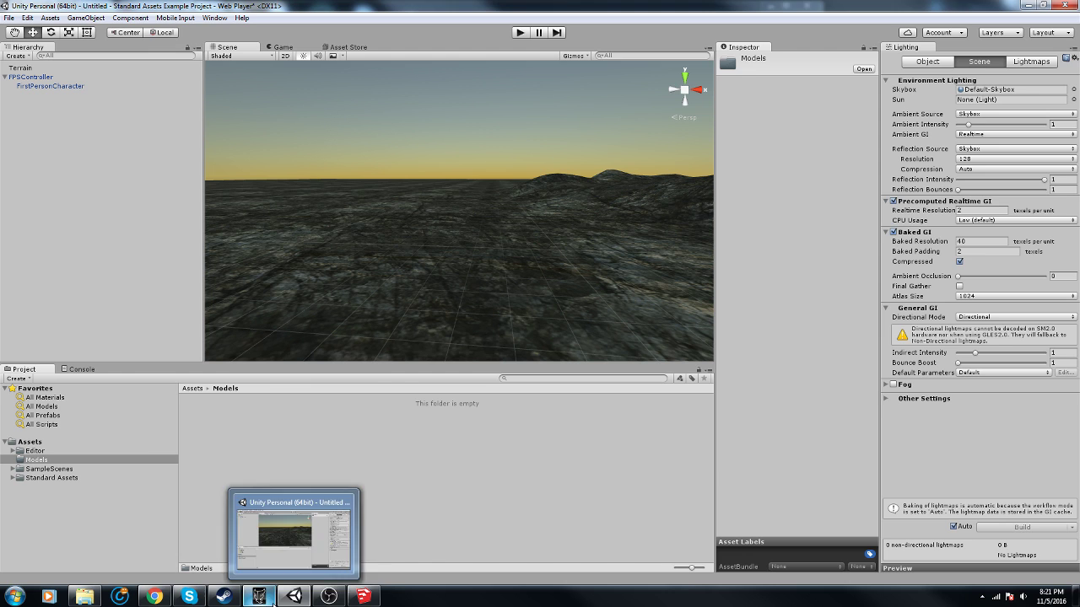
# Import Untitled.fbx from the desktop's Models folder into the project's Models folder and rotate its preview to inspect the model.
pyautogui.click(92, 596)
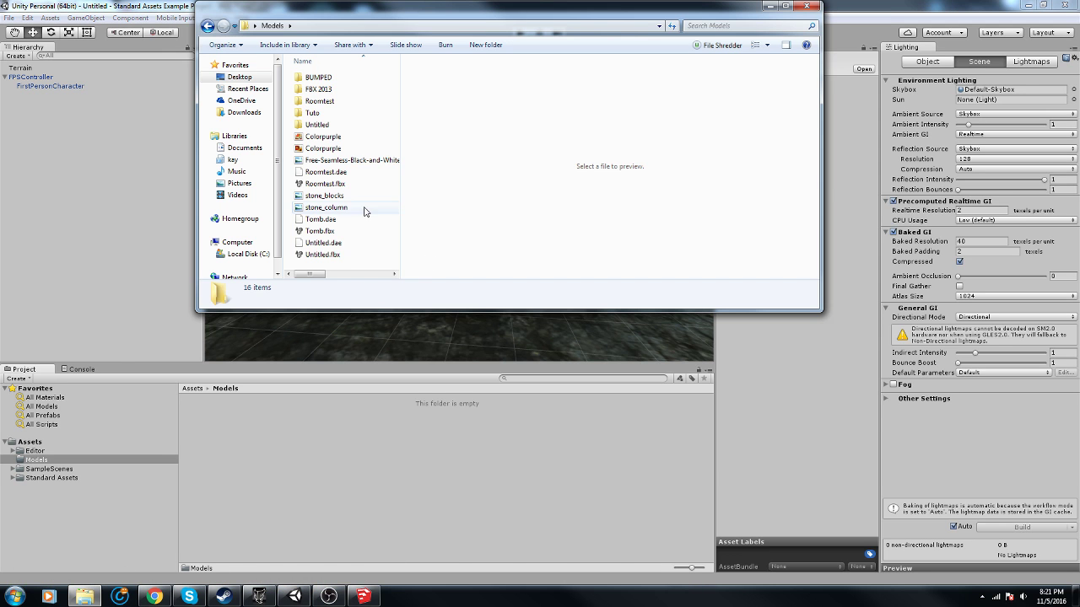
pyautogui.moveTo(329, 258); pyautogui.dragTo(410, 346)
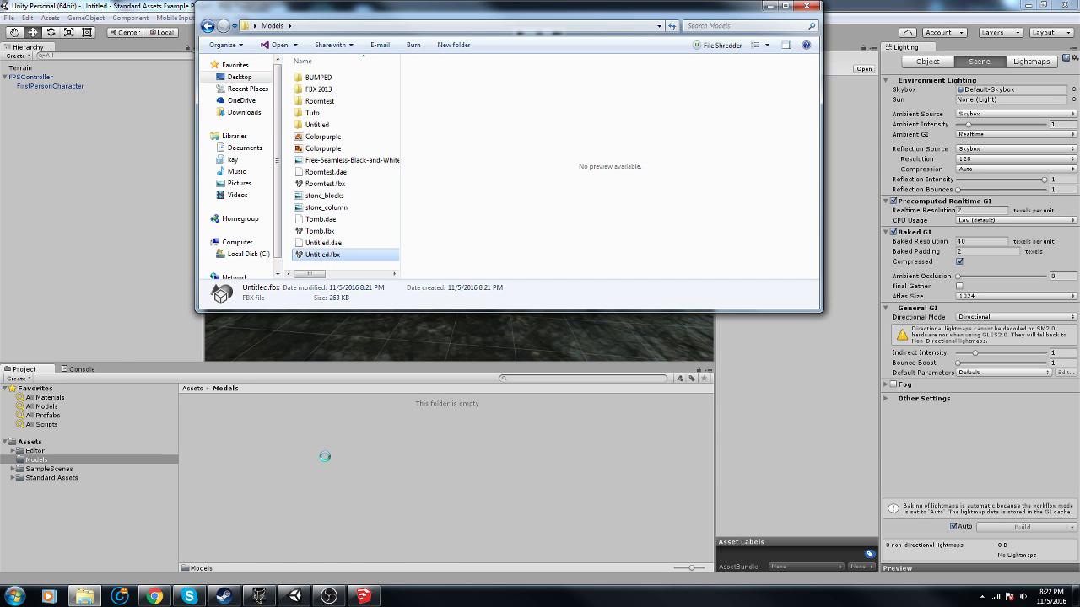
pyautogui.click(291, 418)
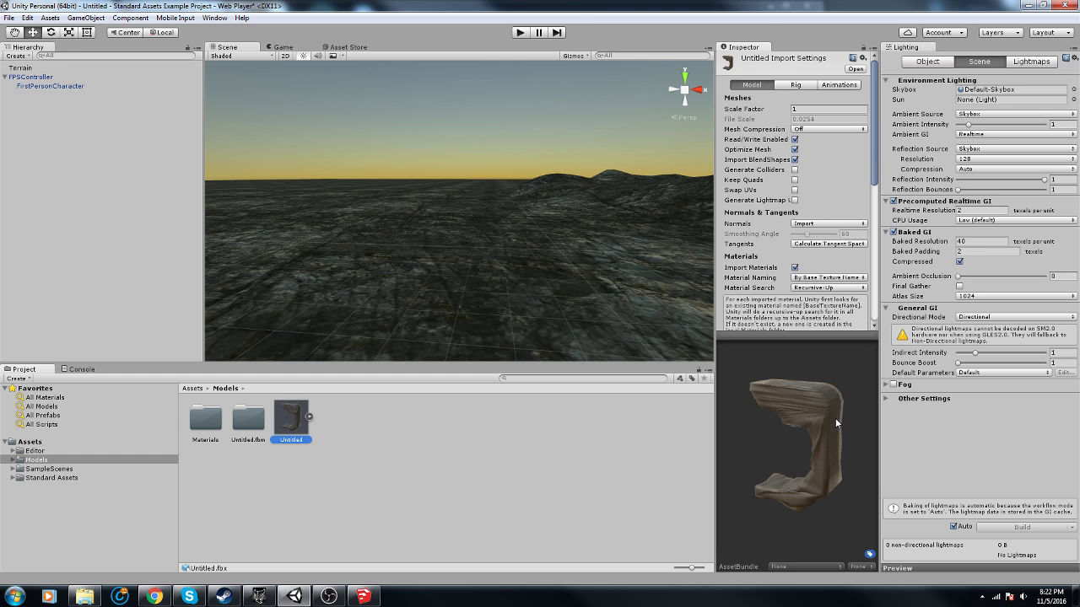
pyautogui.moveTo(836, 423); pyautogui.dragTo(726, 354)
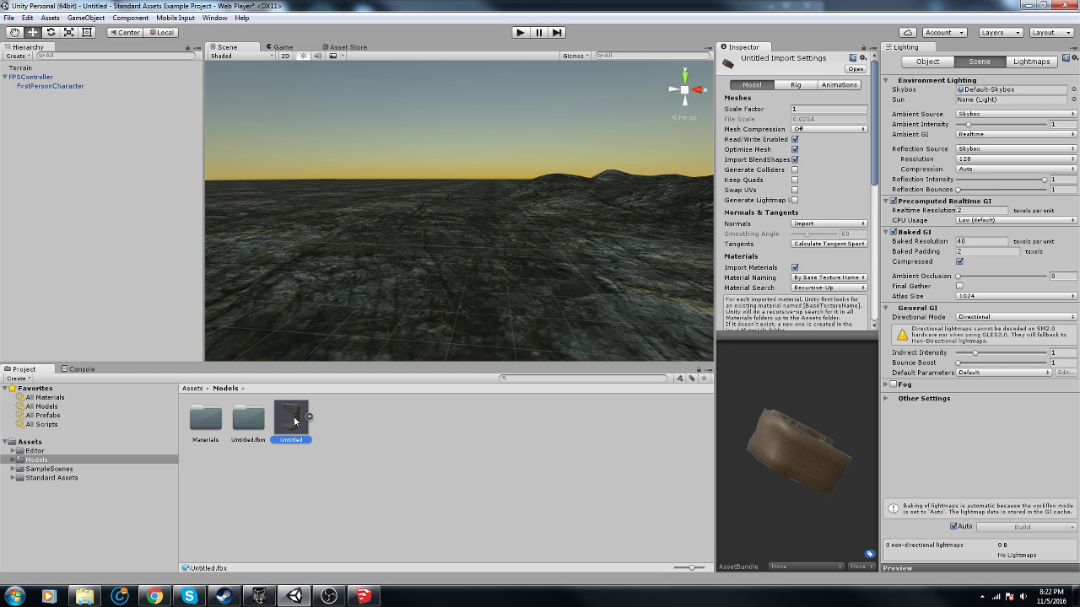
# Place the imported Untitled arch on the terrain in the scene and look at the whole arch.
pyautogui.moveTo(294, 422); pyautogui.dragTo(490, 251)
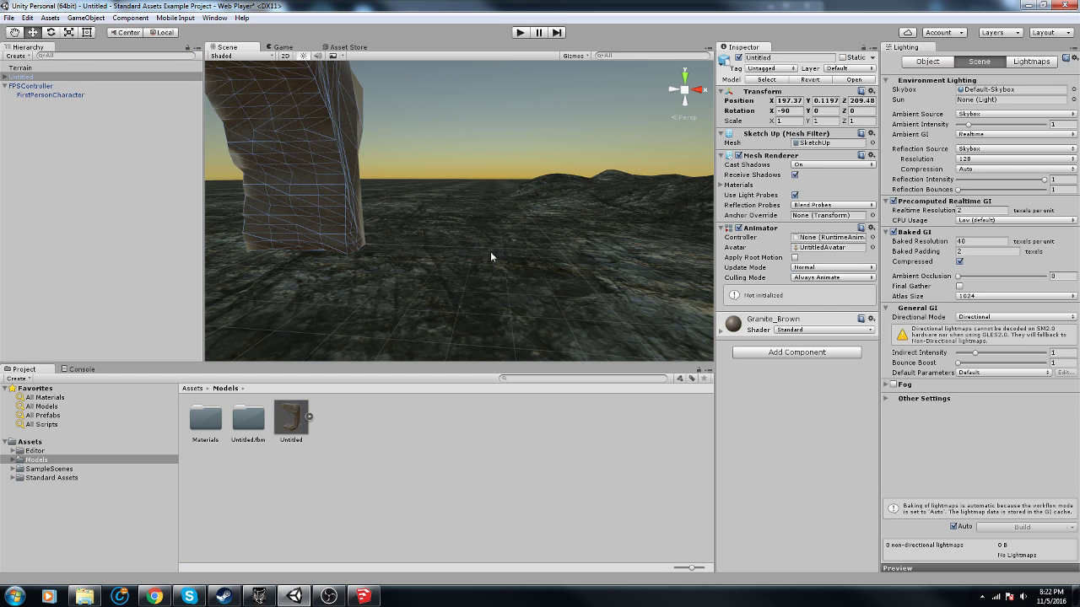
pyautogui.moveTo(492, 257); pyautogui.dragTo(295, 210, button='right')
pyautogui.press('f')
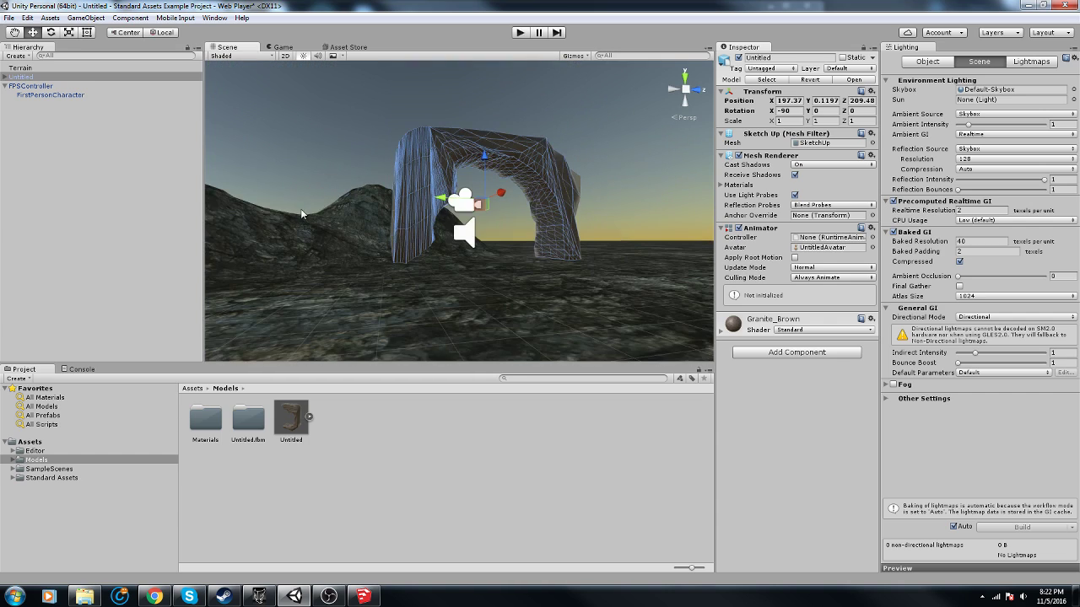
# Play the scene and walk around and through the rock arch, examining its shape and texture from near and far.
pyautogui.click(523, 33)
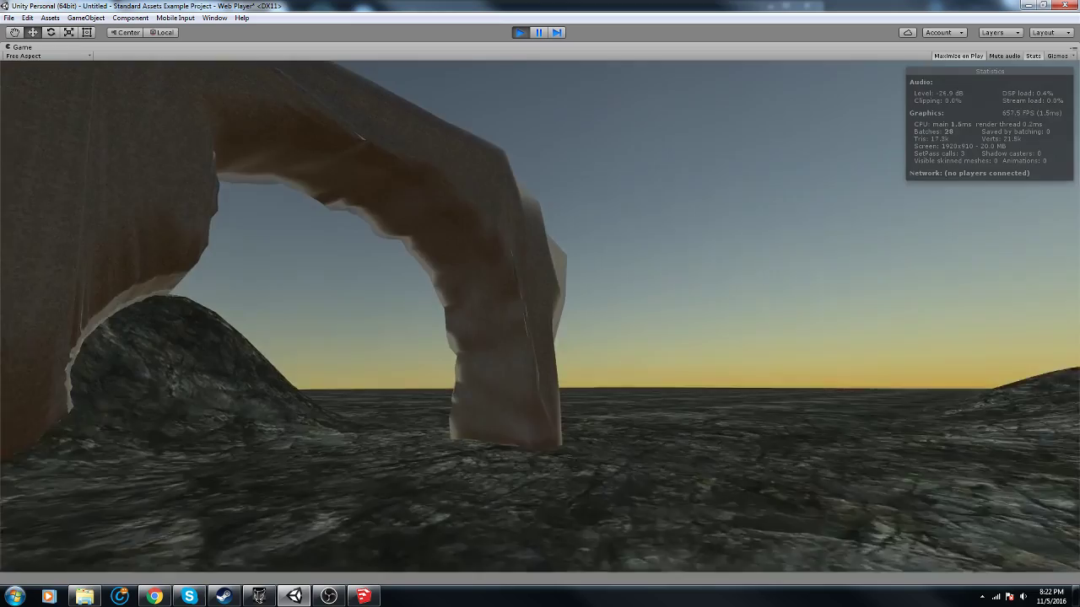
pyautogui.press('w')
pyautogui.press('w')
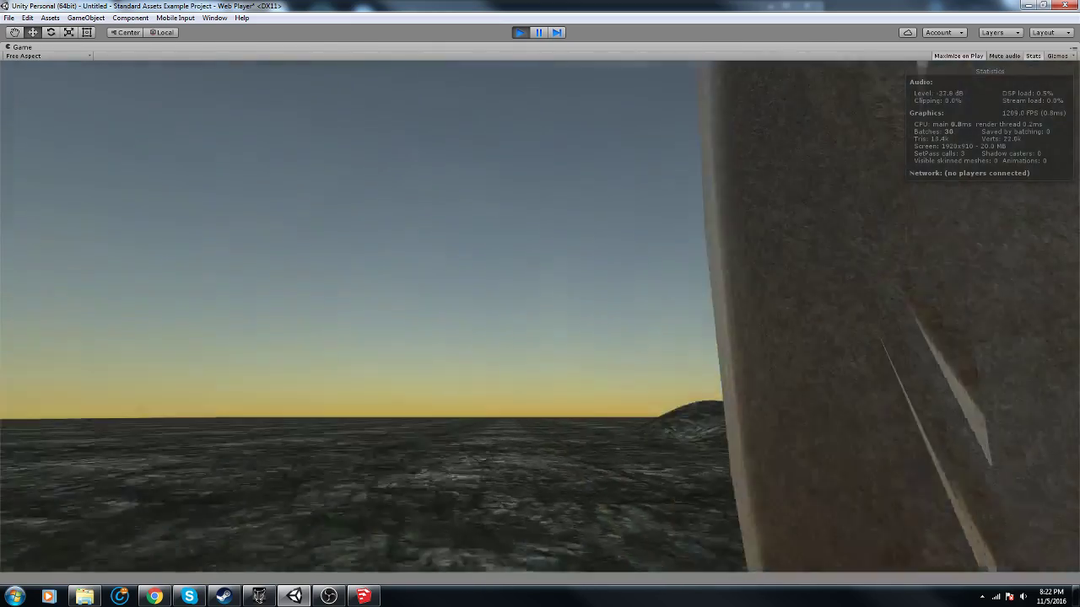
pyautogui.press('s')
pyautogui.press('w')
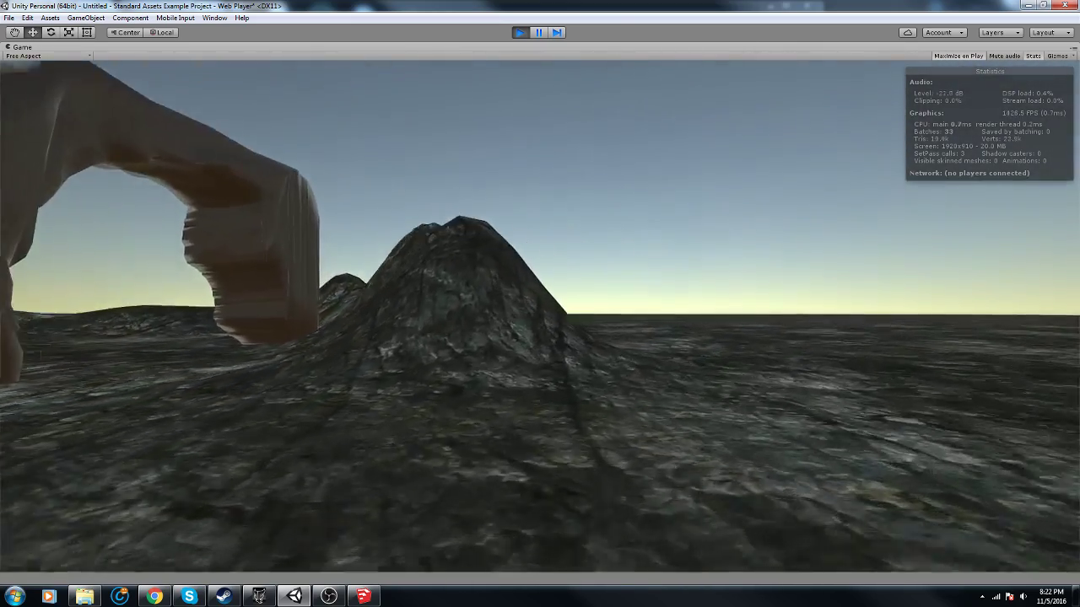
pyautogui.press('w')
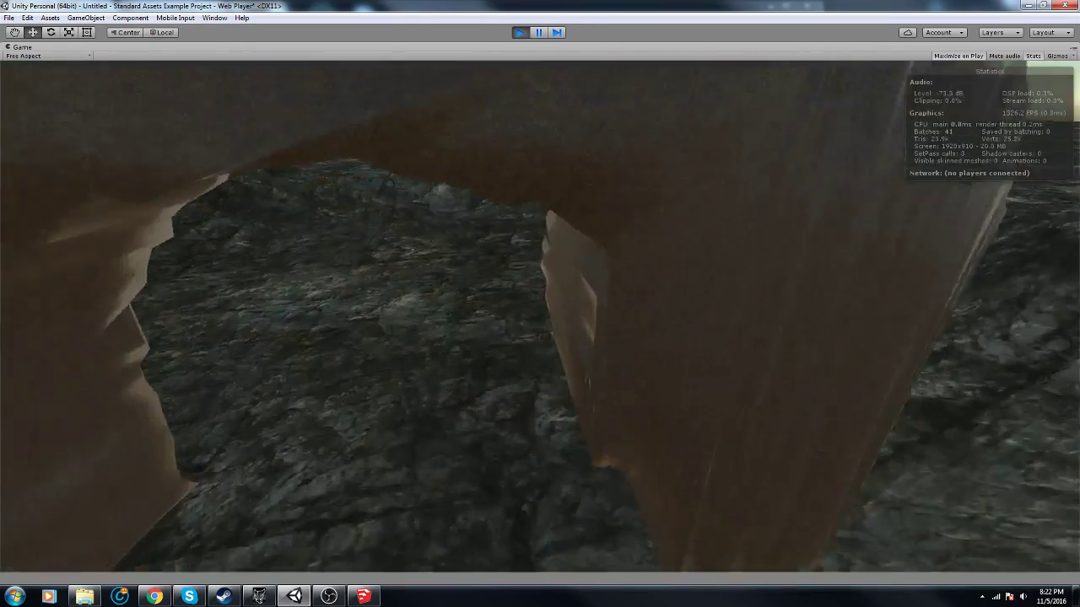
pyautogui.press('s')
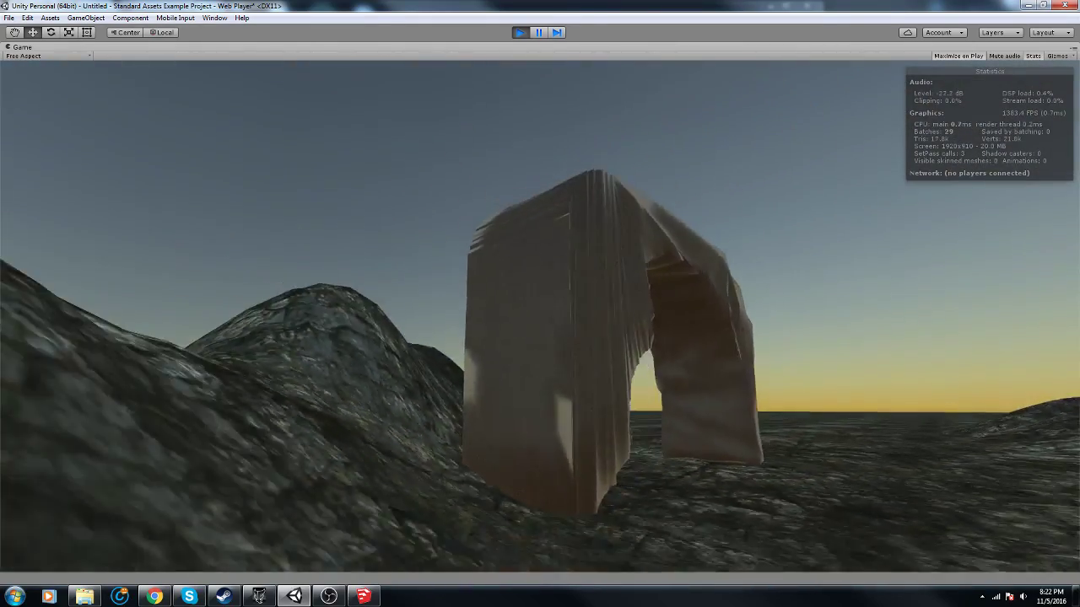
pyautogui.press('d')
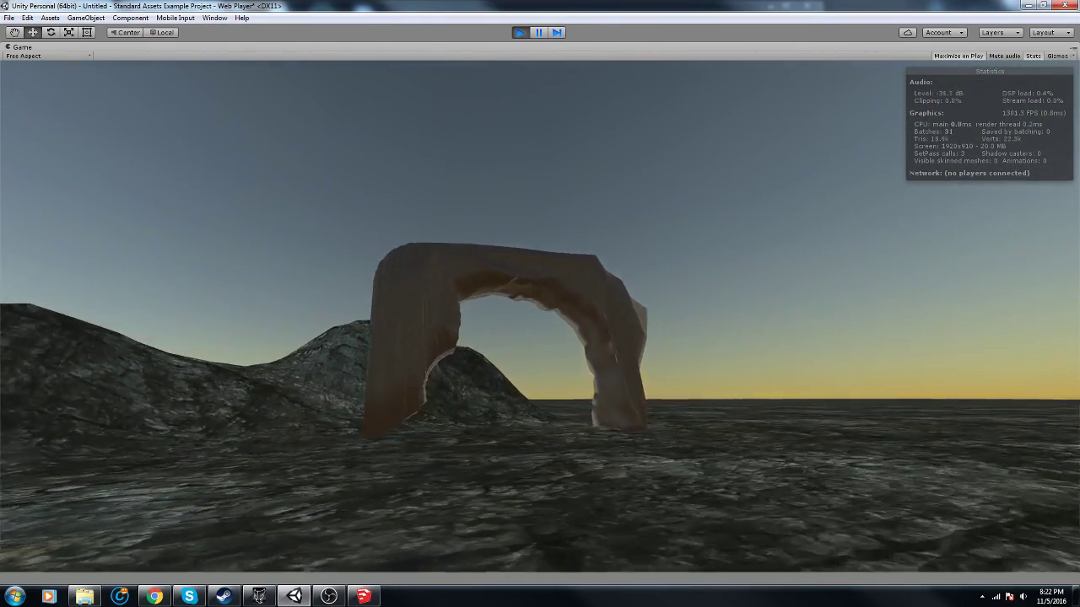
pyautogui.press('w')
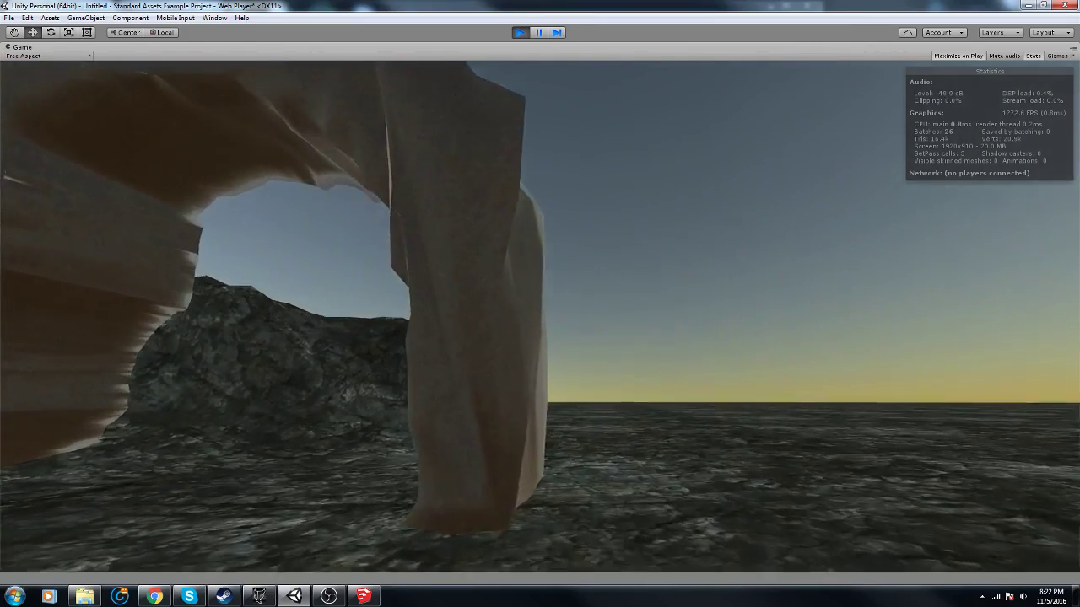
pyautogui.press('d')
pyautogui.press('a')
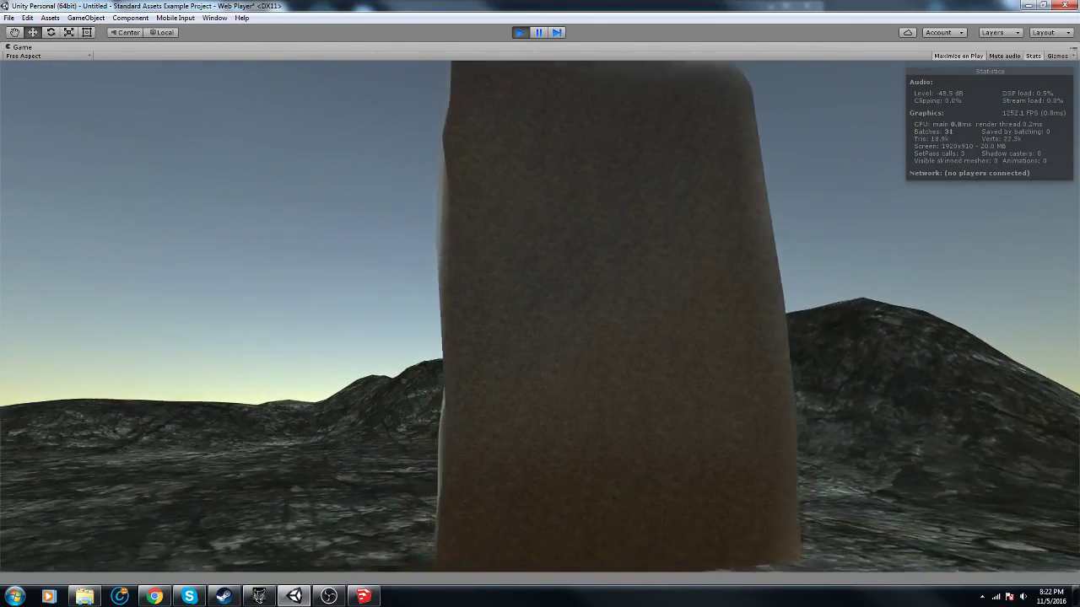
pyautogui.press('s')
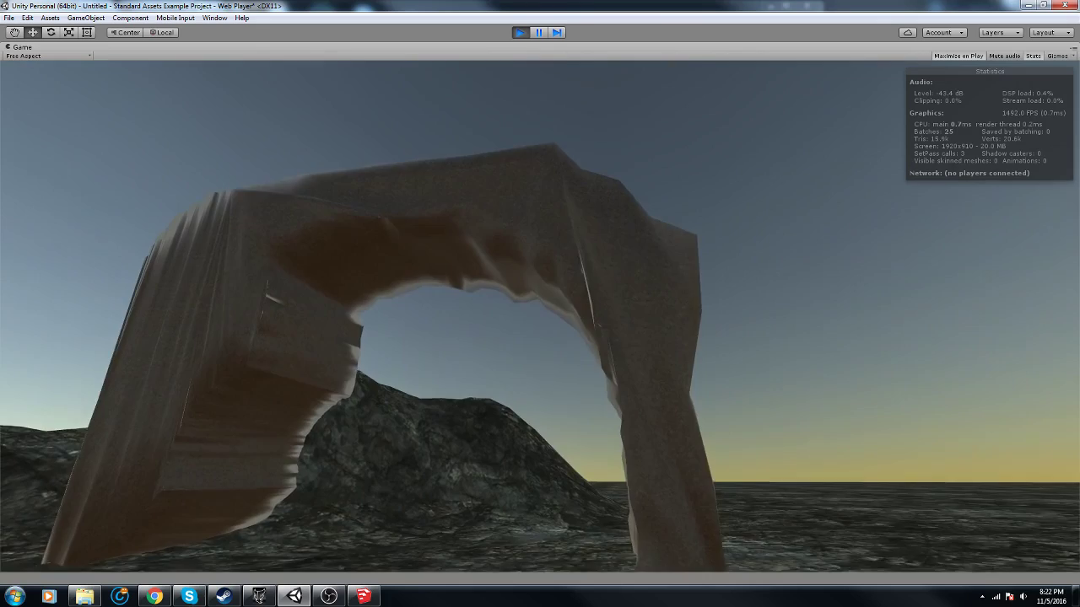
pyautogui.press('s')
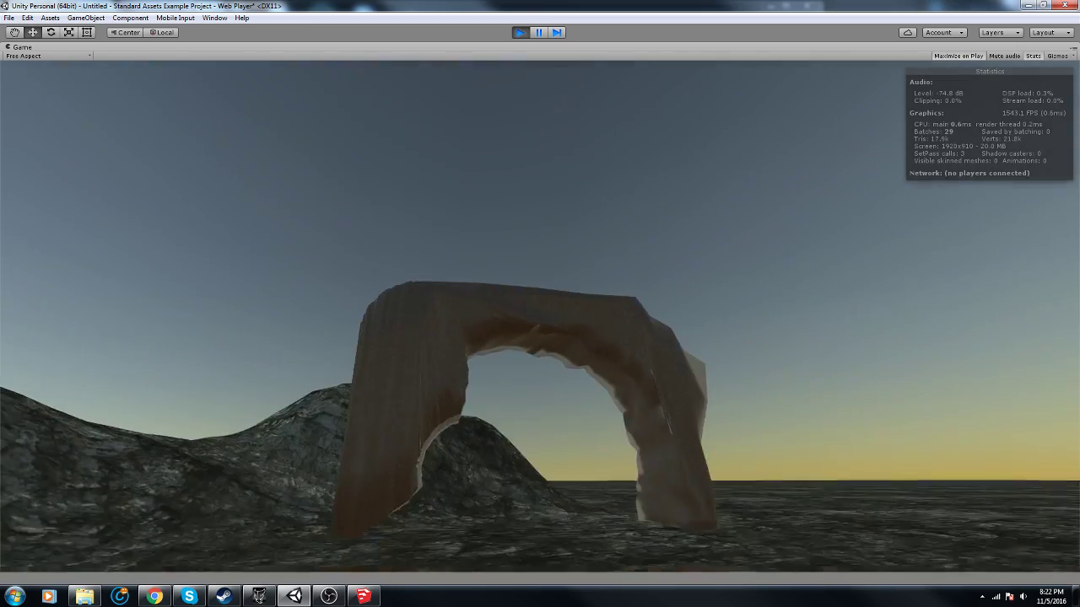
pyautogui.press('w')
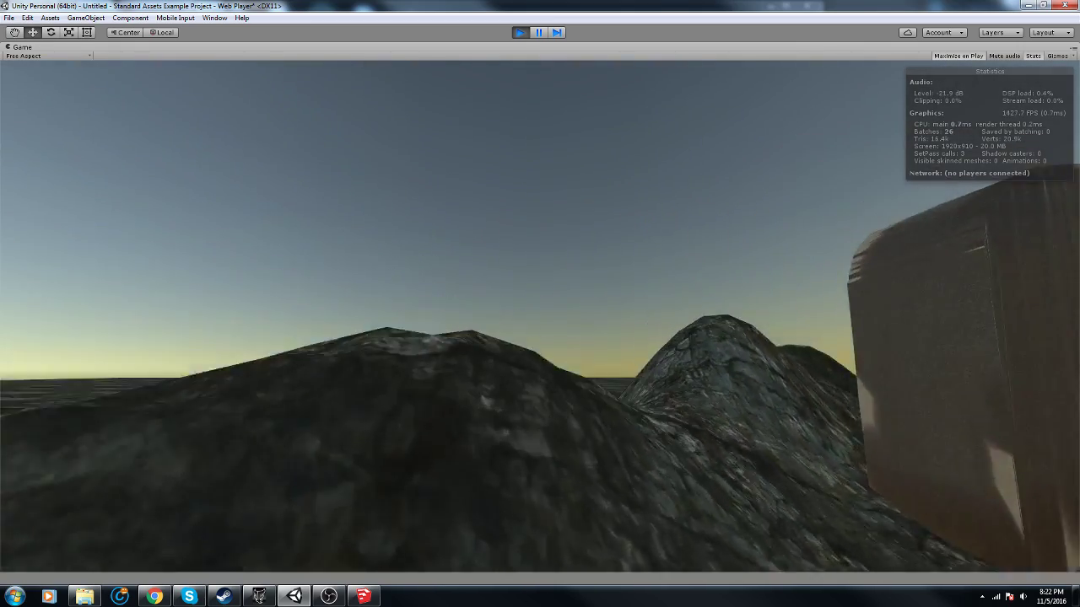
pyautogui.press('w')
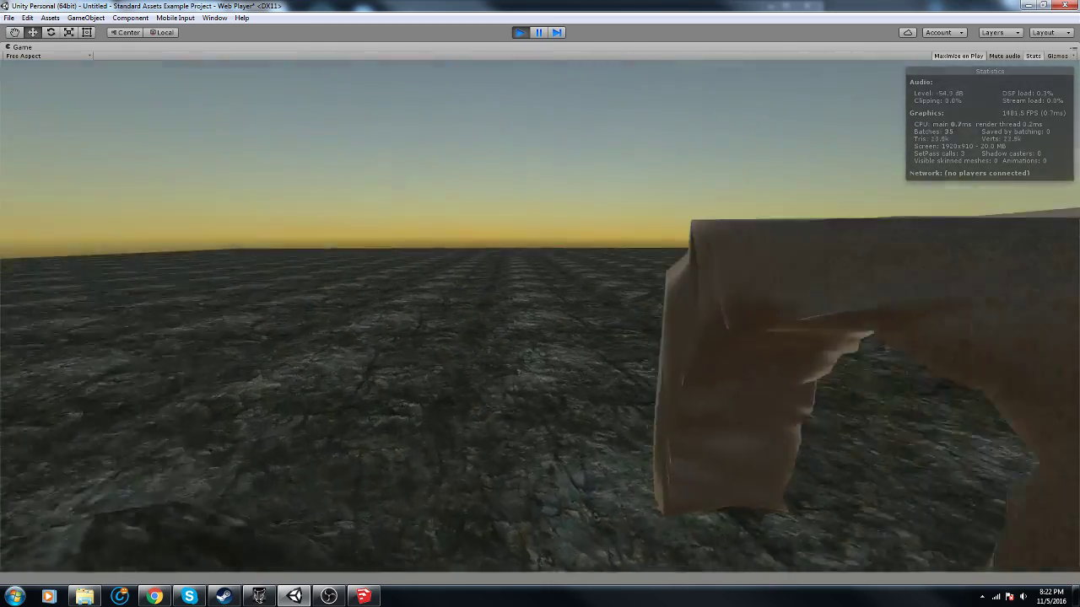
pyautogui.press('w')
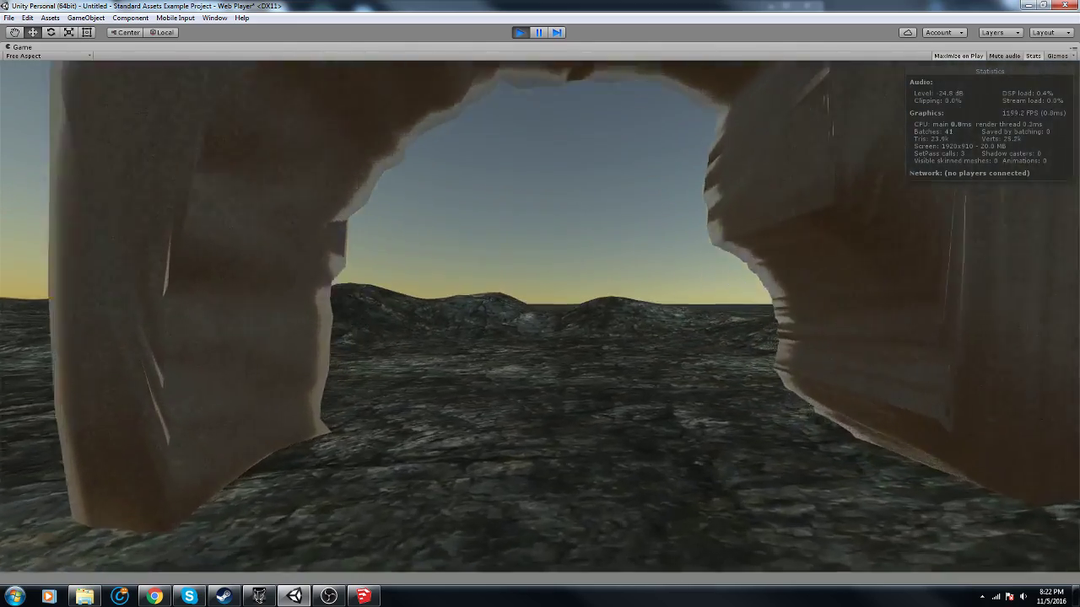
pyautogui.press('w')
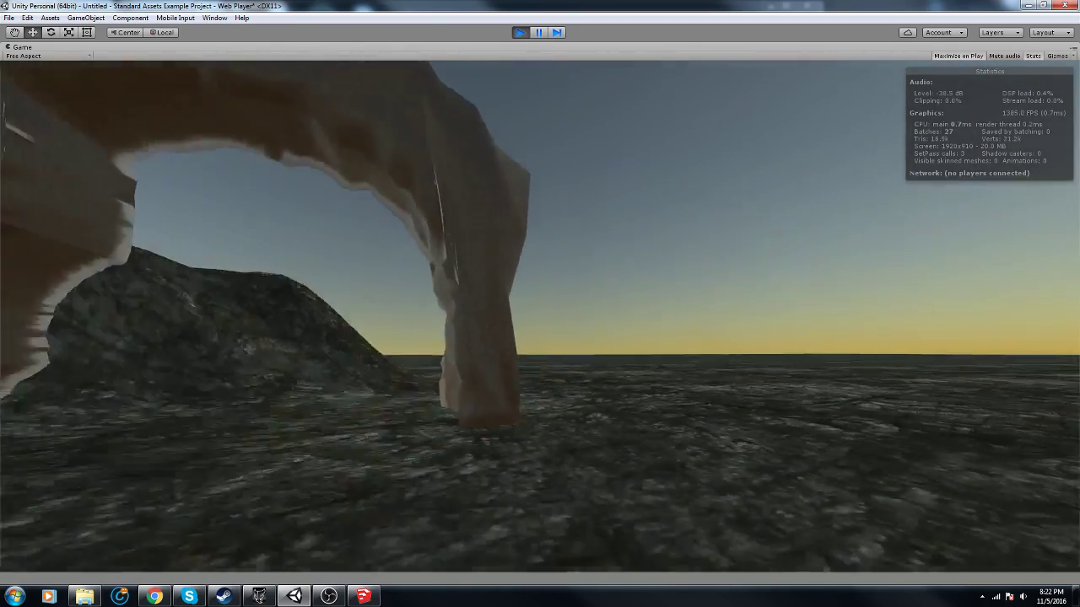
pyautogui.press('s')
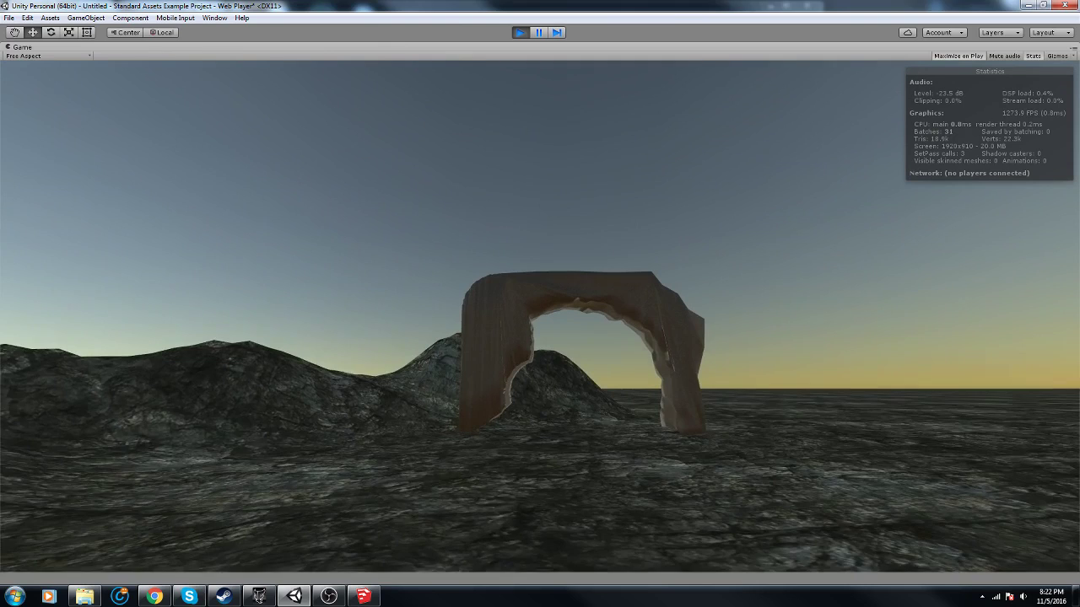
pyautogui.press('w')
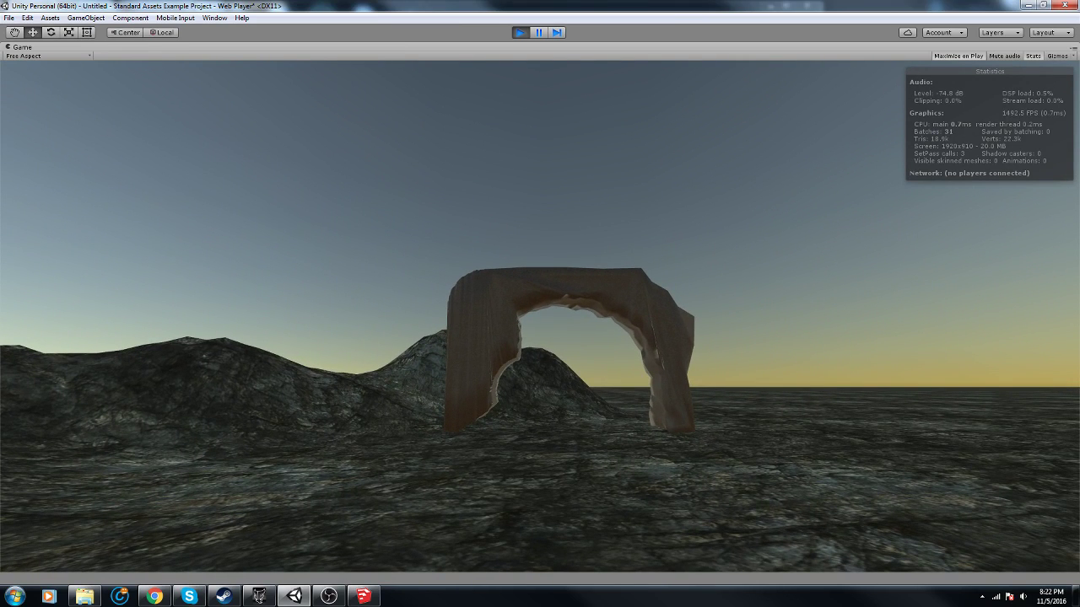
pyautogui.press('w')
pyautogui.press('s')
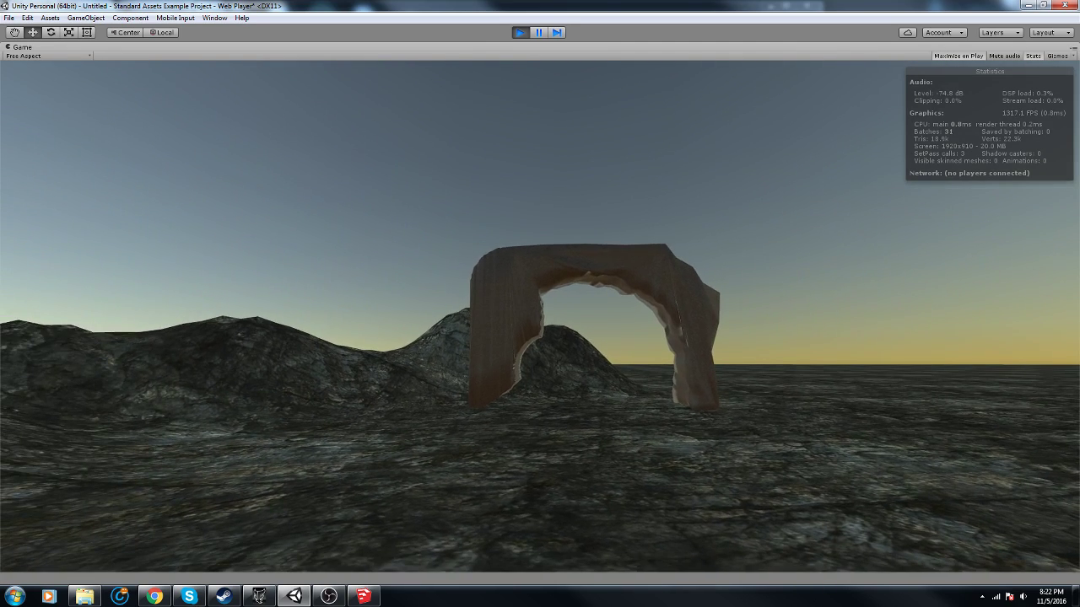
pyautogui.press('w')
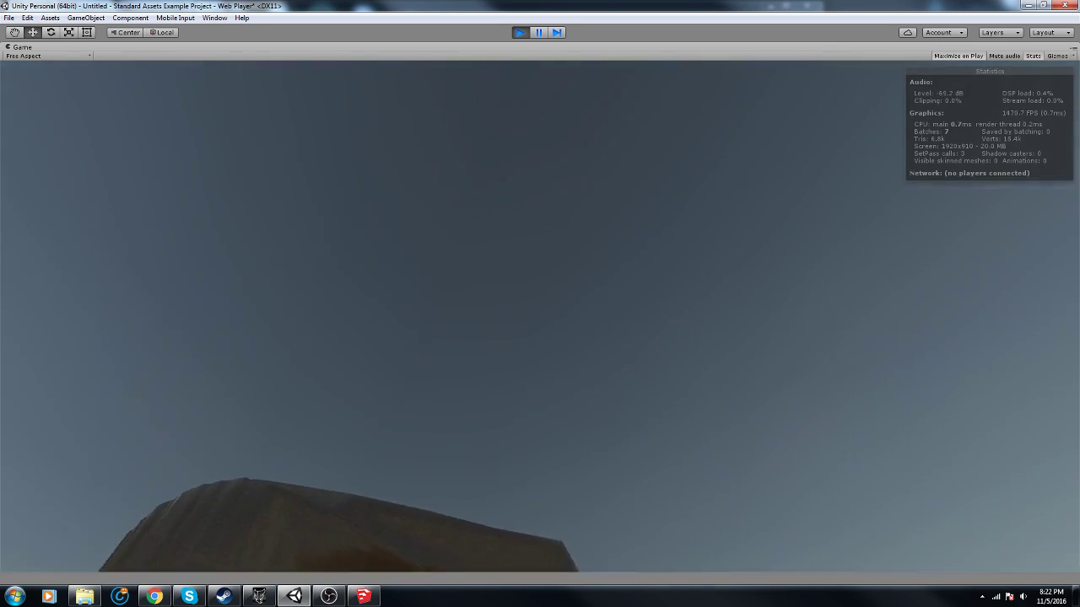
# Stop playing the Unity scene, switch to SketchUp, and delete the rock arch from the model.
pyautogui.click(519, 32)
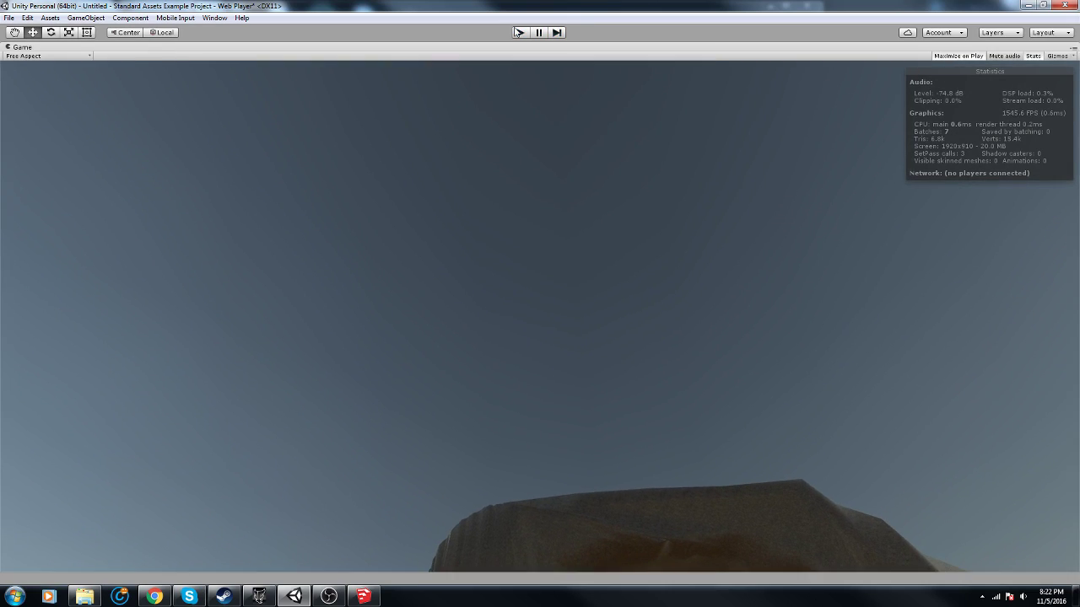
pyautogui.click(364, 596)
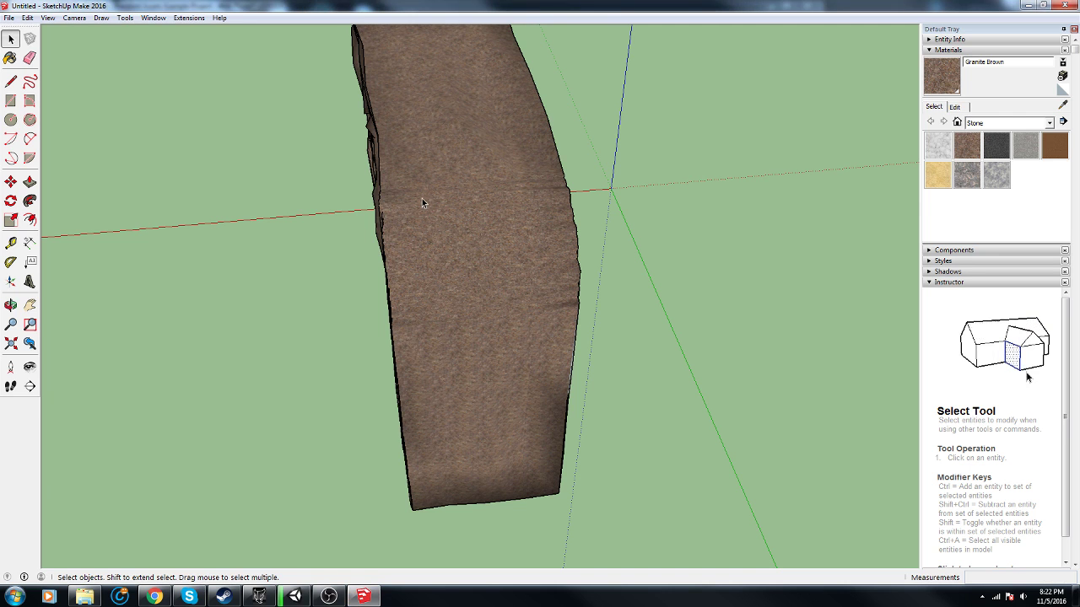
pyautogui.press('Delete')
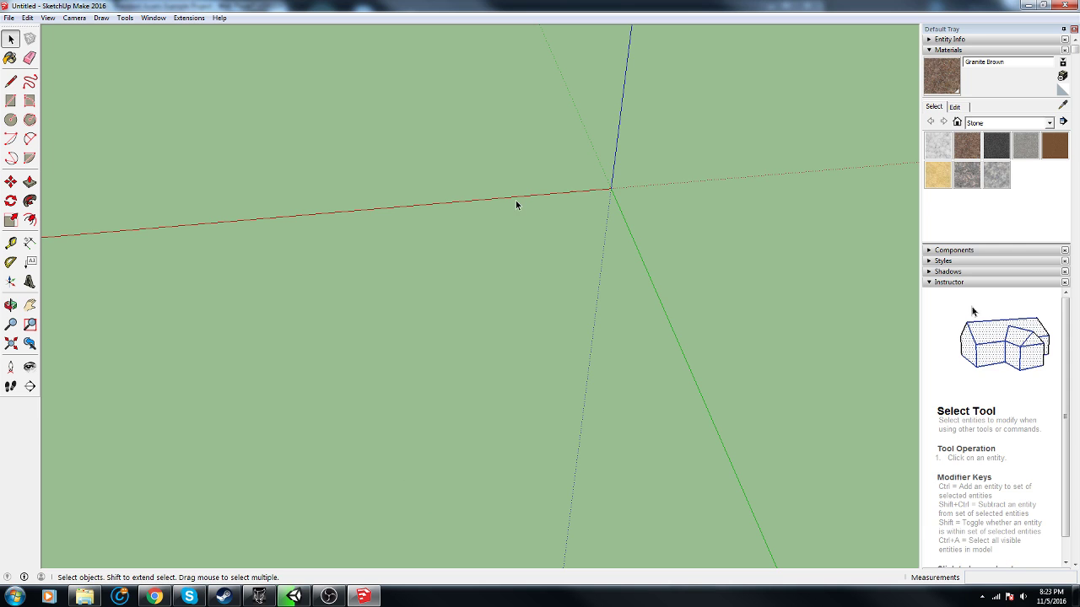
# Draw a rectangle from the origin about 15' 11" by 13' 6" and extrude it upward about 7' 11" into a block.
pyautogui.press('r')
pyautogui.click(612, 187)
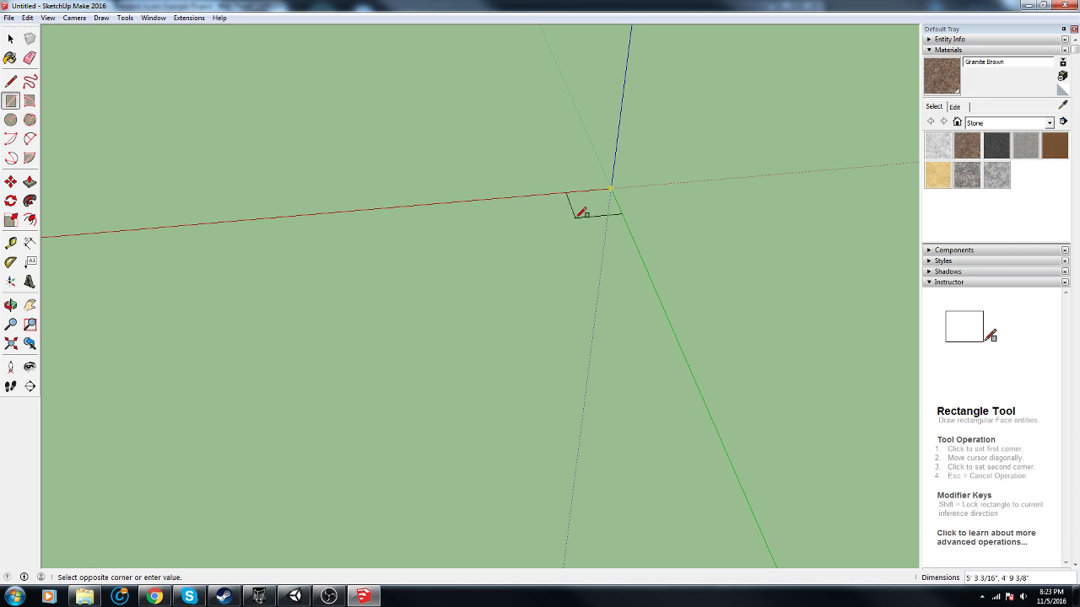
pyautogui.click(491, 279)
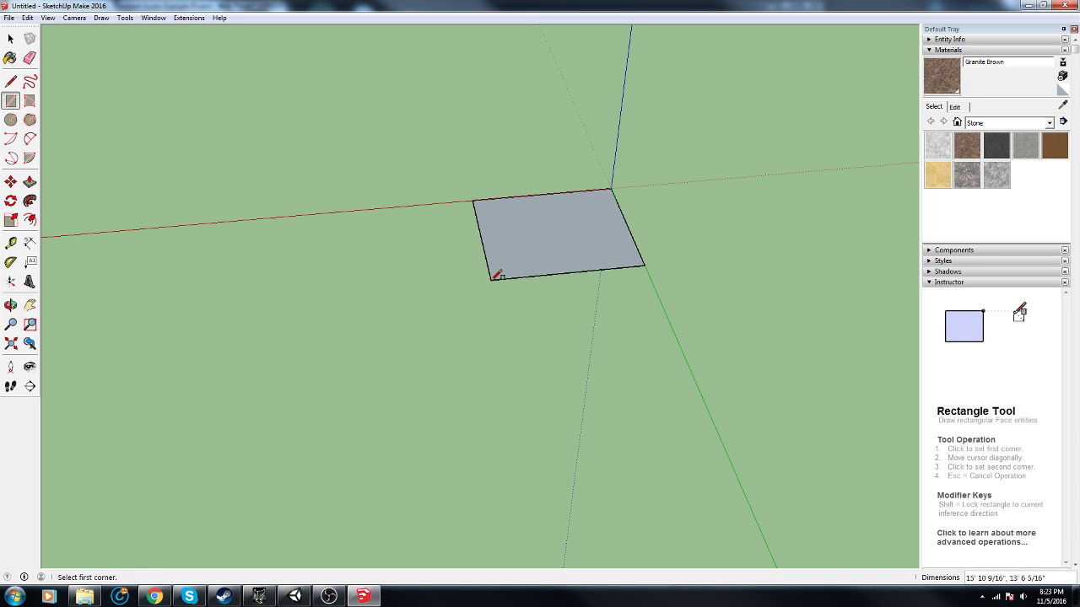
pyautogui.press('p')
pyautogui.click(535, 248)
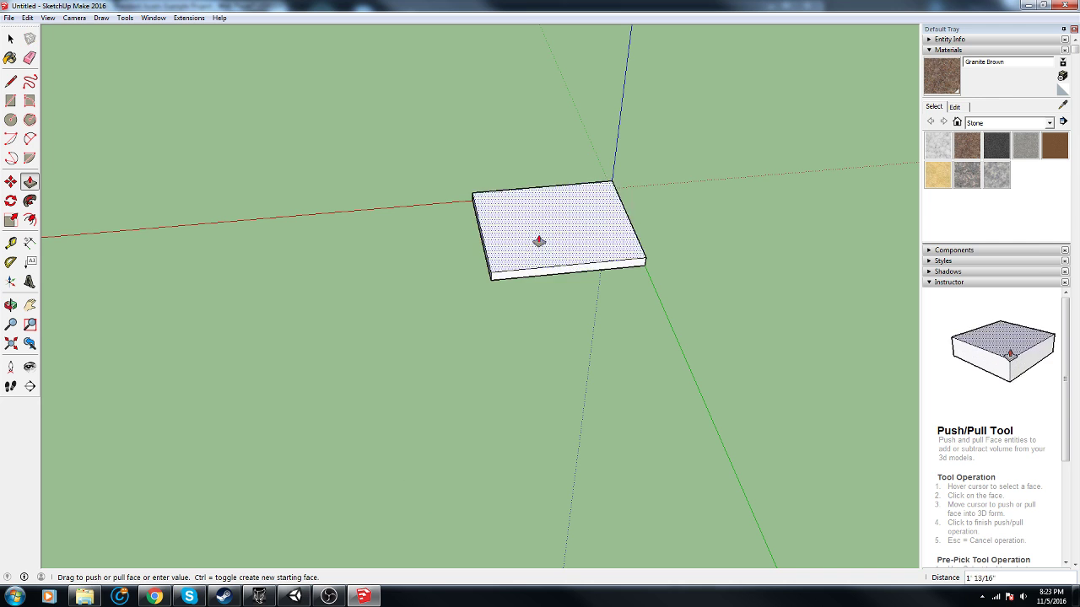
pyautogui.click(555, 189)
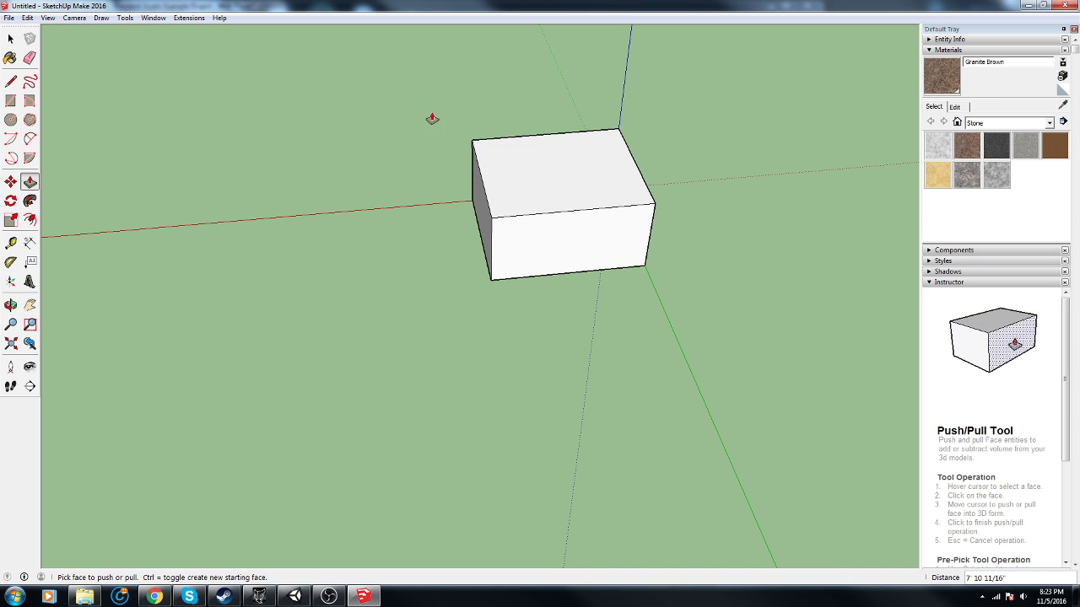
# Scale the block's top face inward from two opposite corners to taper all the sides.
pyautogui.press('space')
pyautogui.moveTo(357, 320); pyautogui.dragTo(303, 188, button='middle')
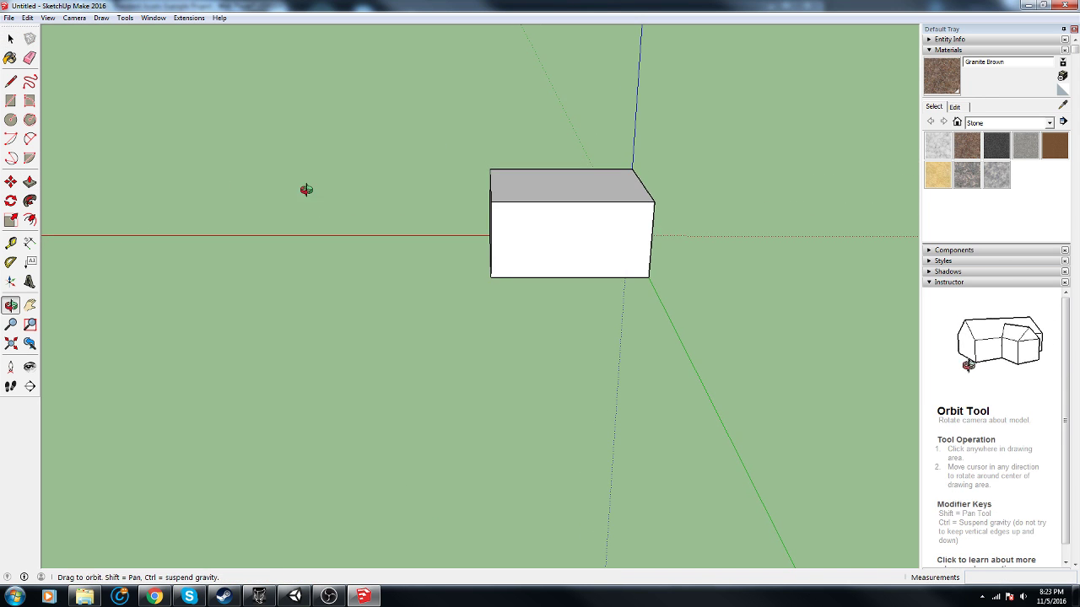
pyautogui.moveTo(726, 216); pyautogui.dragTo(726, 216)
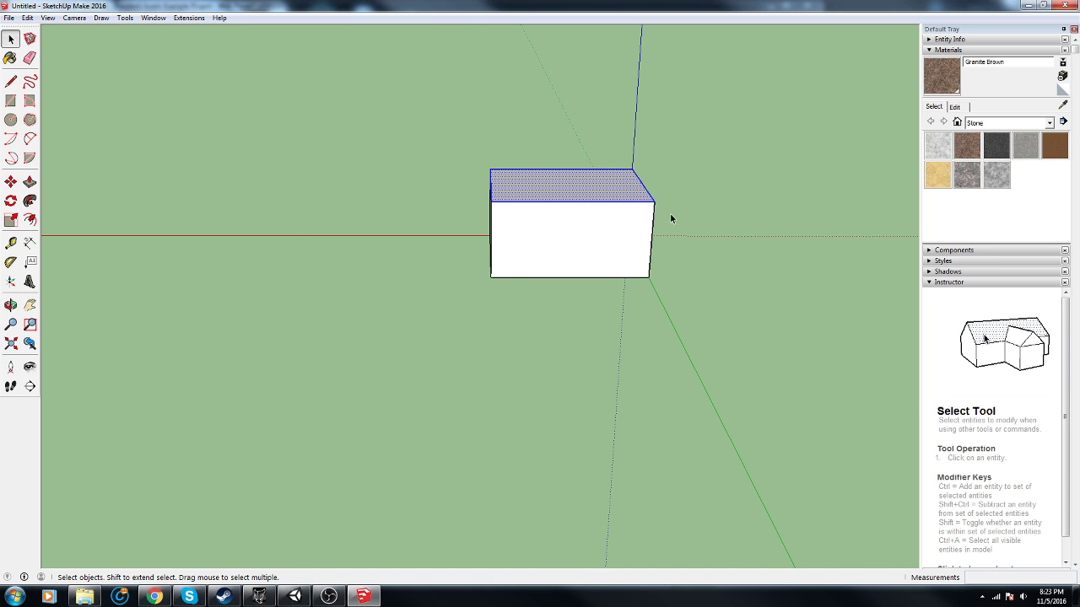
pyautogui.moveTo(670, 216); pyautogui.dragTo(548, 294, button='middle')
pyautogui.press('s')
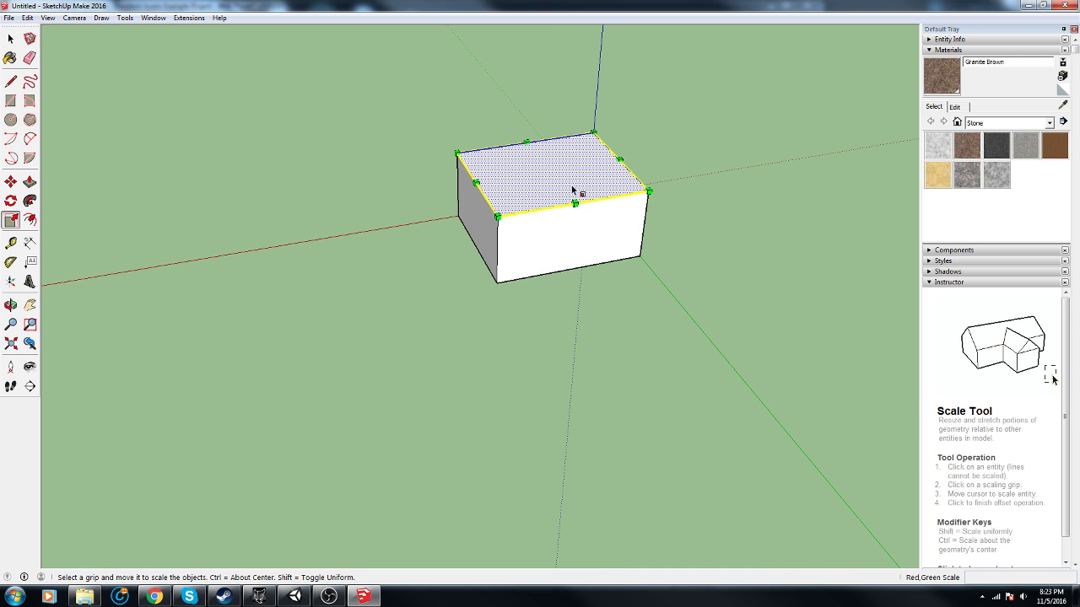
pyautogui.moveTo(508, 216); pyautogui.dragTo(528, 190)
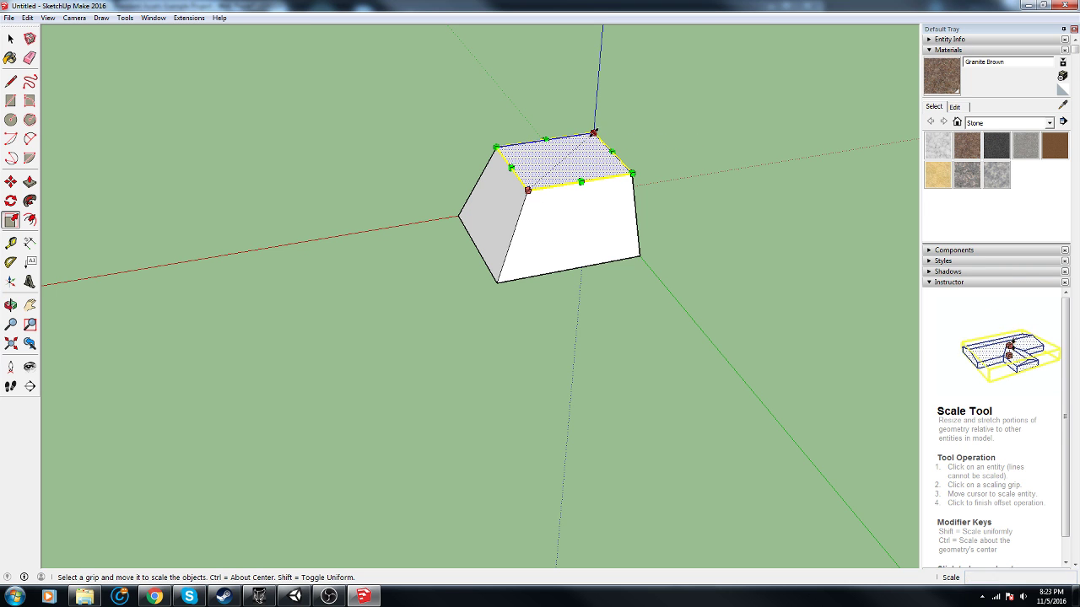
pyautogui.moveTo(593, 132); pyautogui.dragTo(569, 155)
# Try Fractal Erode on the whole untextured block with 2 iterations, pointyness 0.5 and Move Contours set to No.
pyautogui.moveTo(545, 261); pyautogui.dragTo(3, 56, button='middle')
pyautogui.click(10, 39)
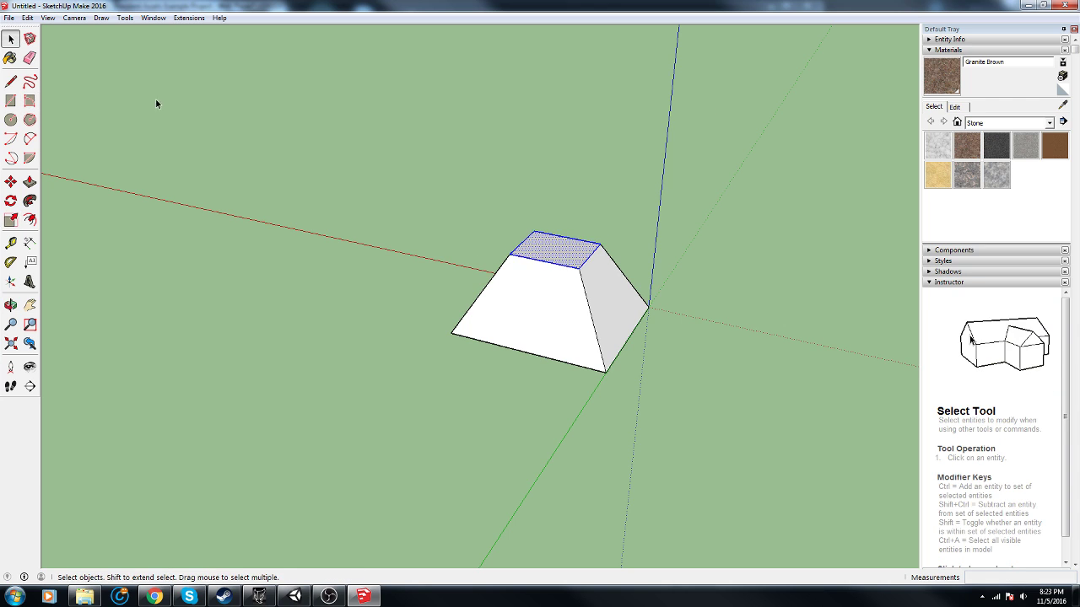
pyautogui.tripleClick(557, 268)
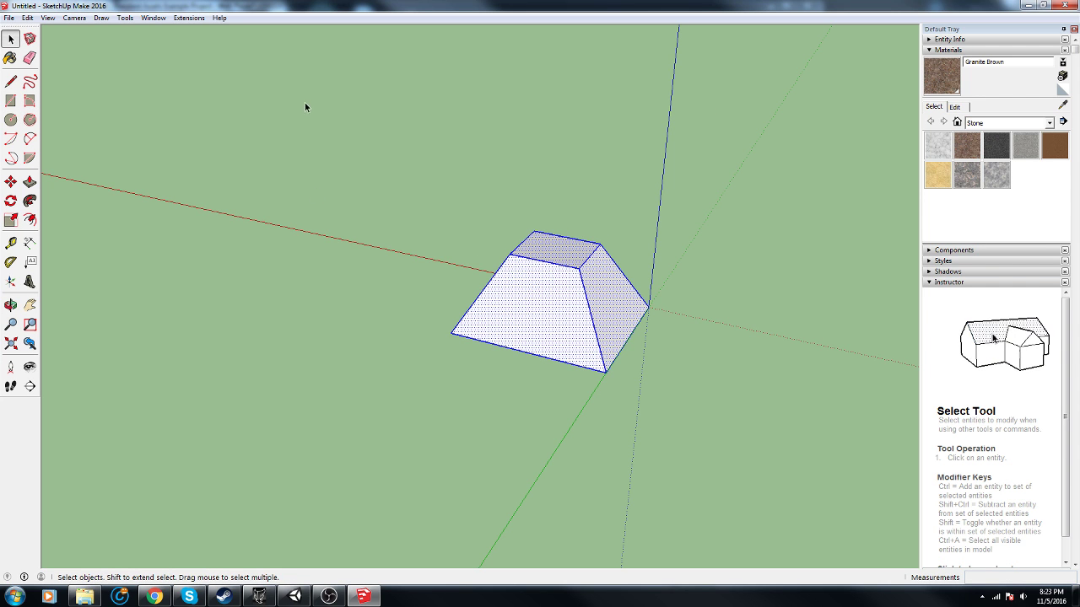
pyautogui.click(193, 19)
pyautogui.click(199, 31)
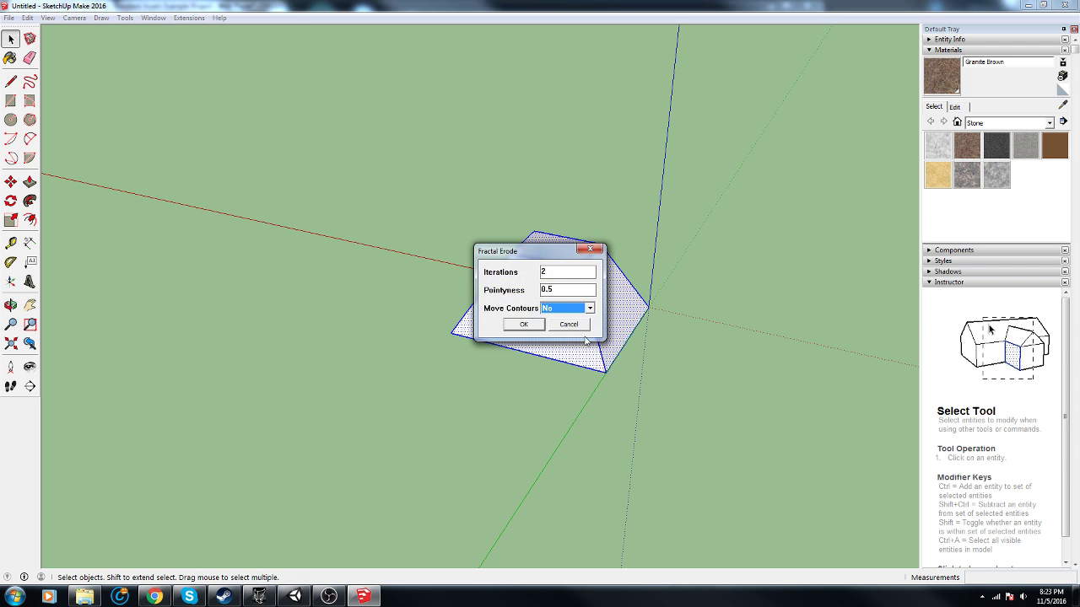
pyautogui.click(525, 324)
pyautogui.moveTo(644, 356); pyautogui.dragTo(472, 303, button='middle')
pyautogui.press('space')
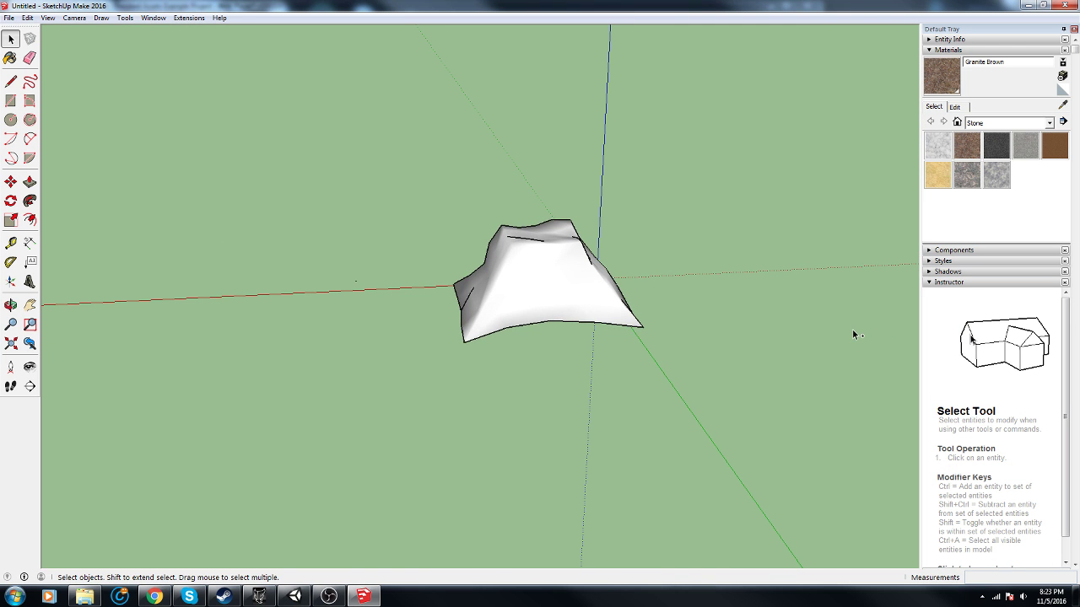
# Paint the tapered block's front face with the Granite Brown material from the Stone collection.
pyautogui.press('b')
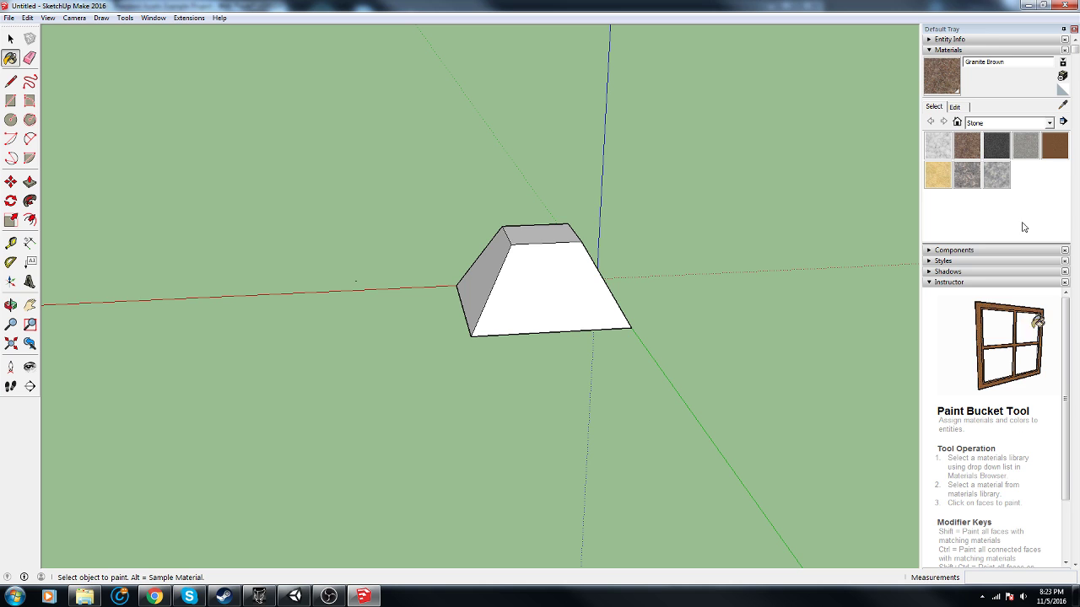
pyautogui.keyDown('alt'); pyautogui.click(517, 281); pyautogui.keyUp('alt')
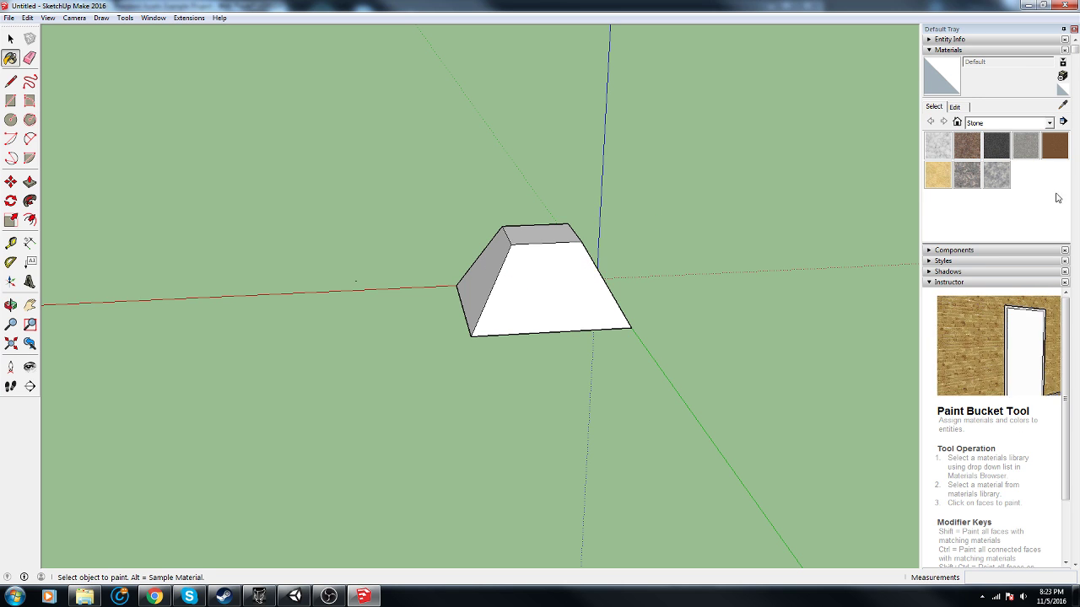
pyautogui.click(968, 145)
pyautogui.click(578, 305)
pyautogui.scroll(5, 556, 278)
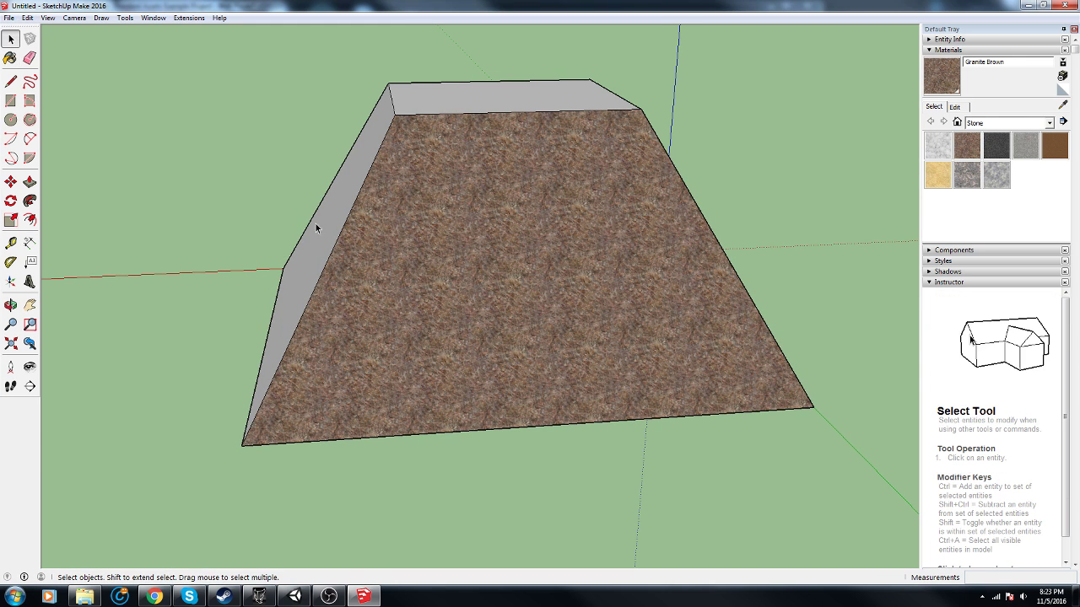
pyautogui.click(475, 260)
pyautogui.rightClick(476, 261)
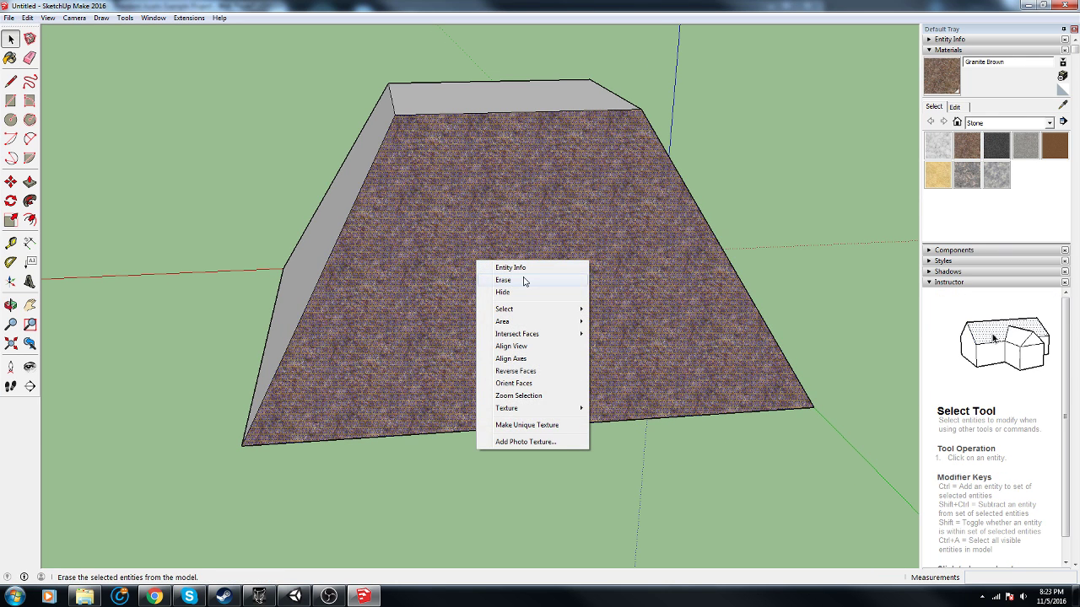
pyautogui.click(528, 291)
pyautogui.click(518, 293)
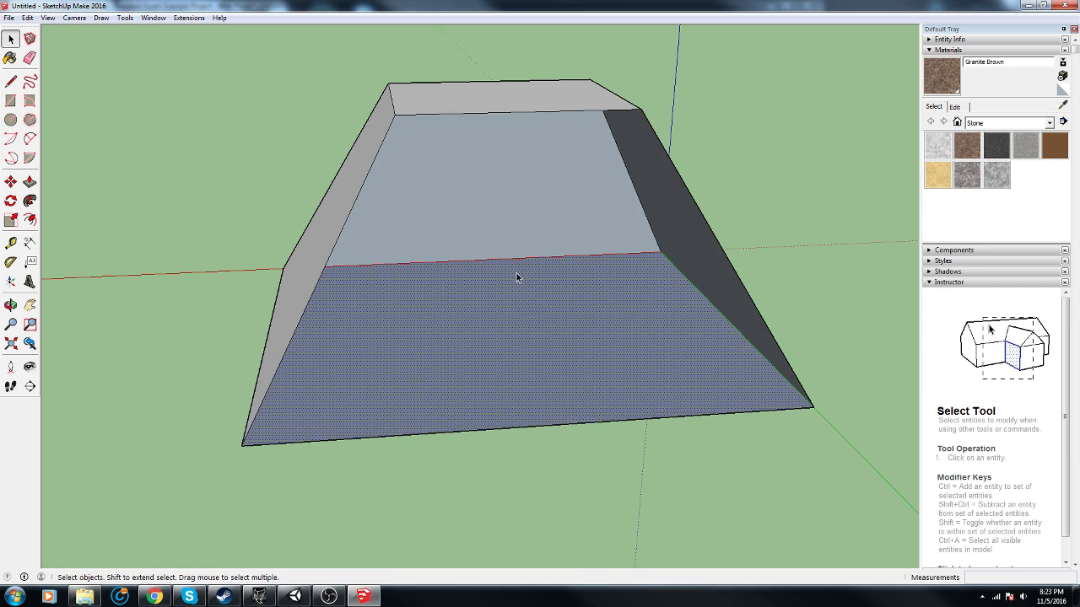
pyautogui.hotkey('ctrl', 'z')
# Enlarge and rotate the granite texture on the block's front face with the Position Texture tool.
pyautogui.rightClick(516, 255)
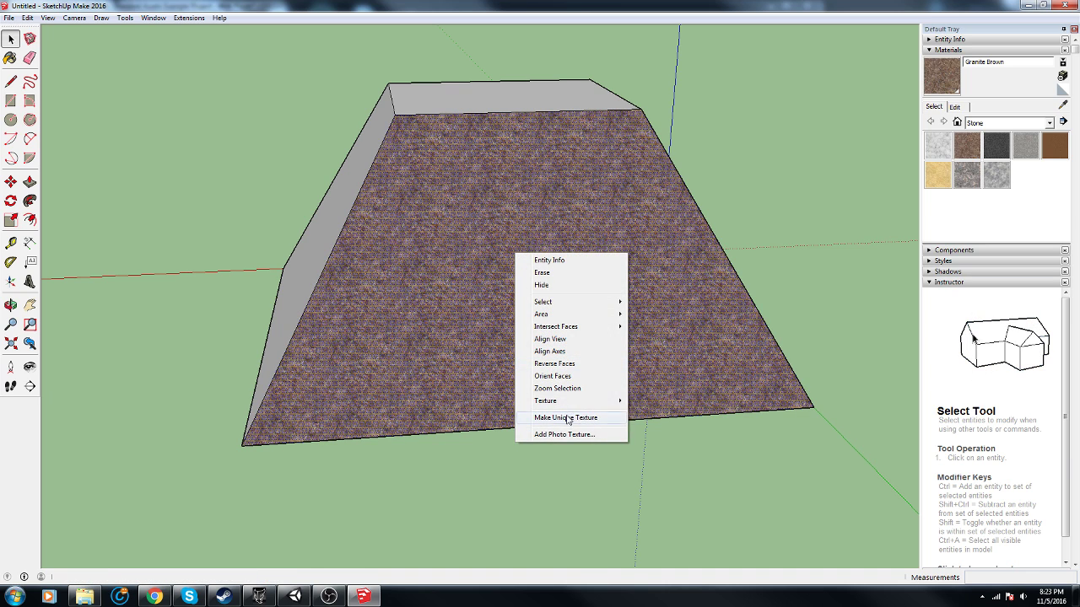
pyautogui.moveTo(607, 401)
pyautogui.click(651, 402)
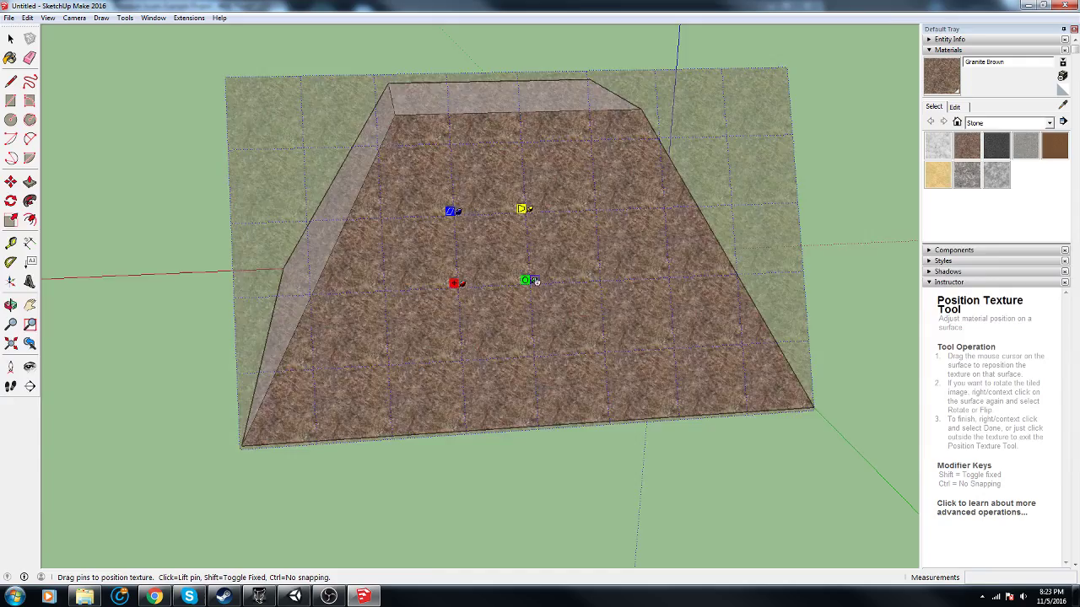
pyautogui.moveTo(534, 281); pyautogui.dragTo(619, 231)
pyautogui.click(835, 537)
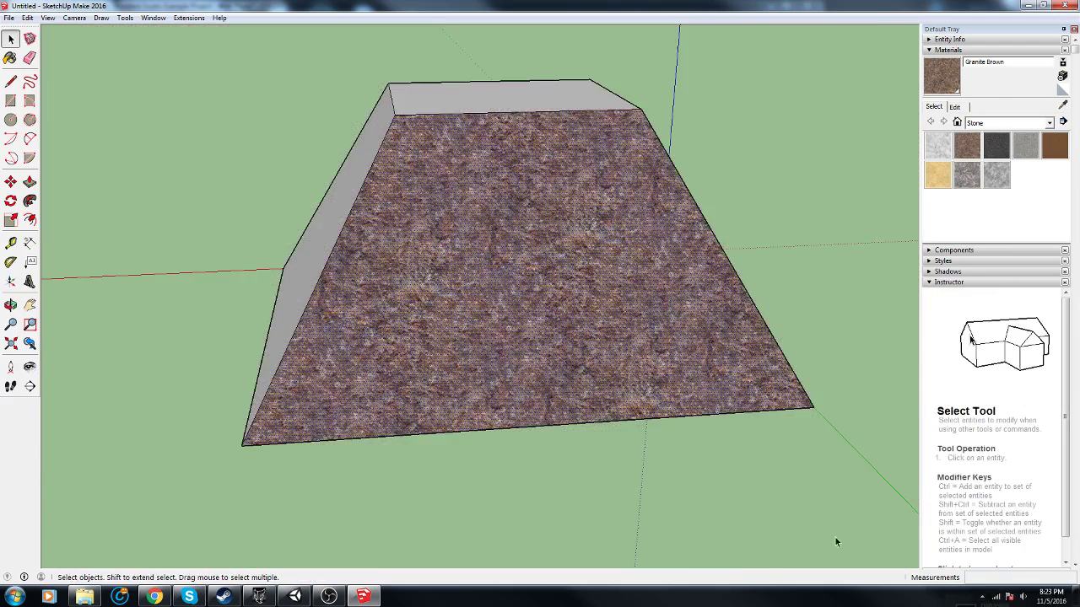
# Paint all the remaining unpainted faces of the block with Granite Brown in one go.
pyautogui.press('b')
pyautogui.press('shift')
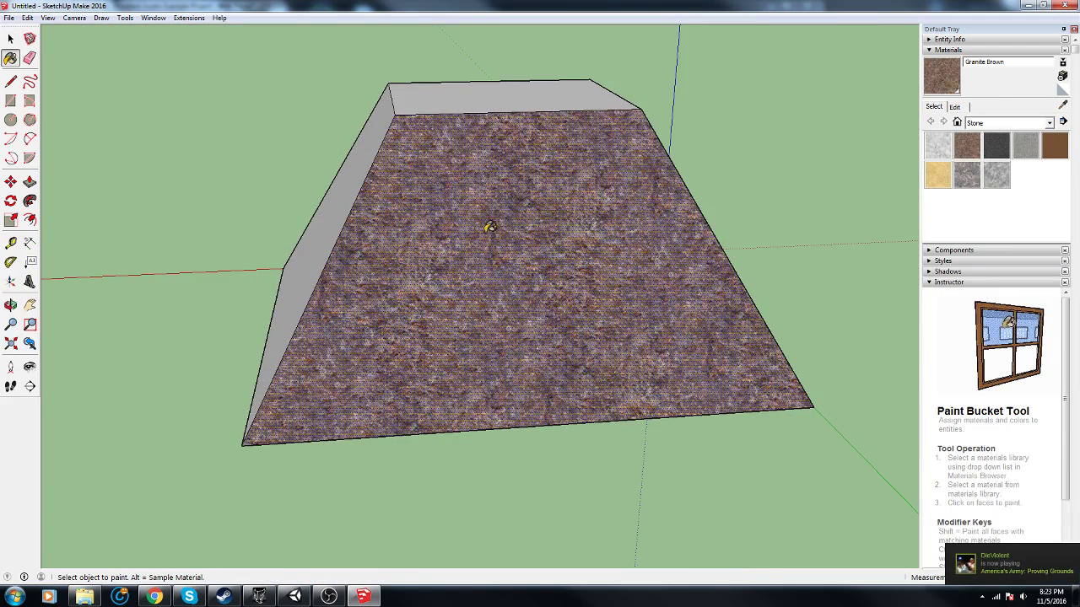
pyautogui.keyDown('shift'); pyautogui.click(346, 199); pyautogui.keyUp('shift')
pyautogui.moveTo(345, 199)
pyautogui.mouseDown(button='middle')
pyautogui.moveTo(591, 338)
pyautogui.moveTo(844, 458)
pyautogui.moveTo(239, 100)
pyautogui.mouseUp(button='middle')
pyautogui.press('space')
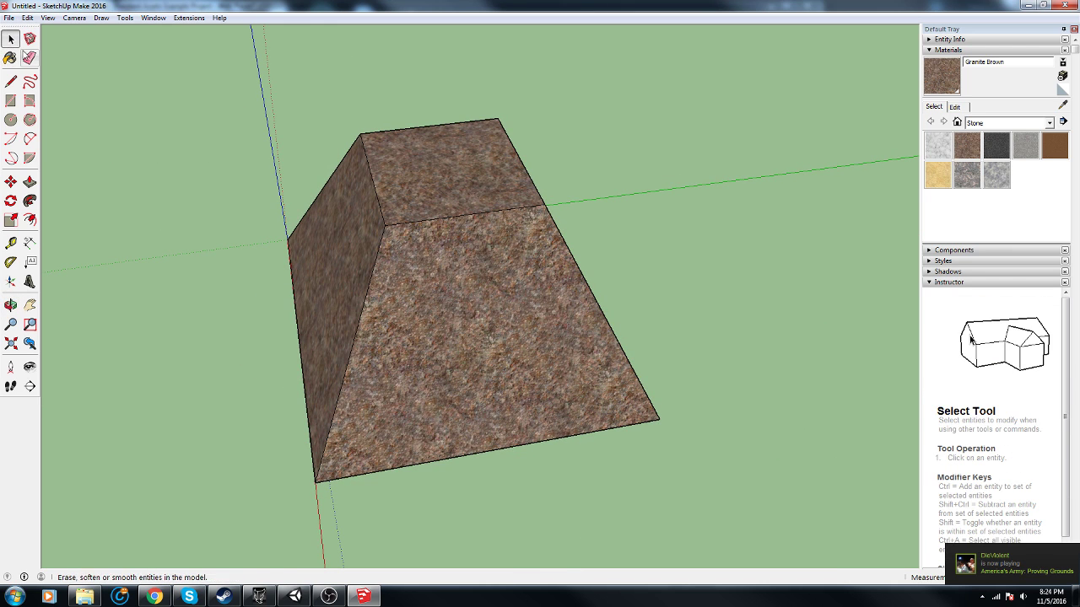
# Erode the whole textured block with Fractal Erode using 2 iterations, pointyness 0.5 and Move Contours set to No, and inspect the rock.
pyautogui.moveTo(112, 59); pyautogui.dragTo(831, 560)
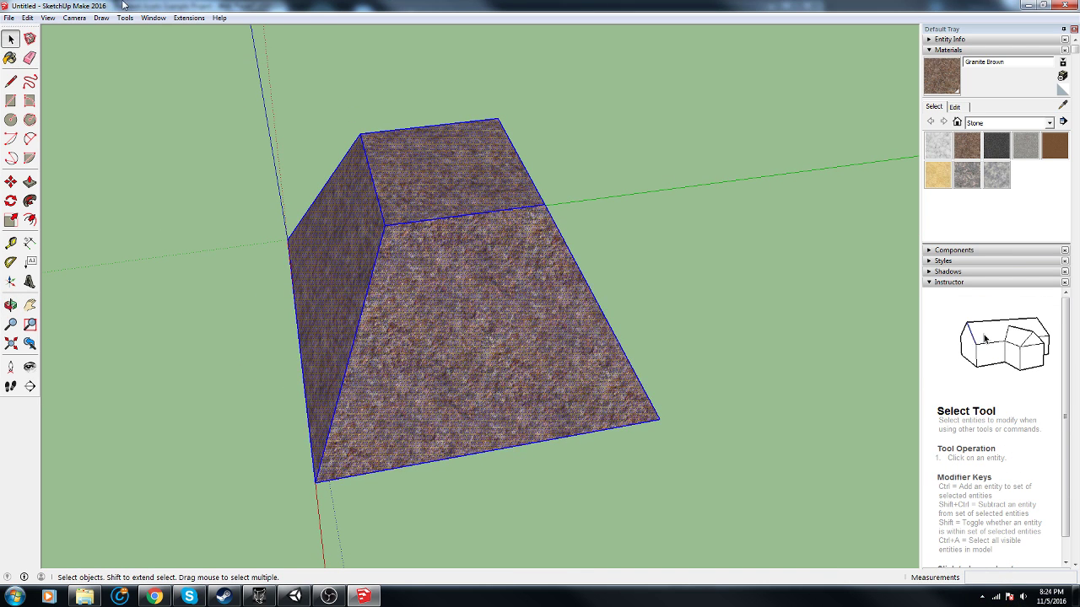
pyautogui.click(189, 18)
pyautogui.click(194, 28)
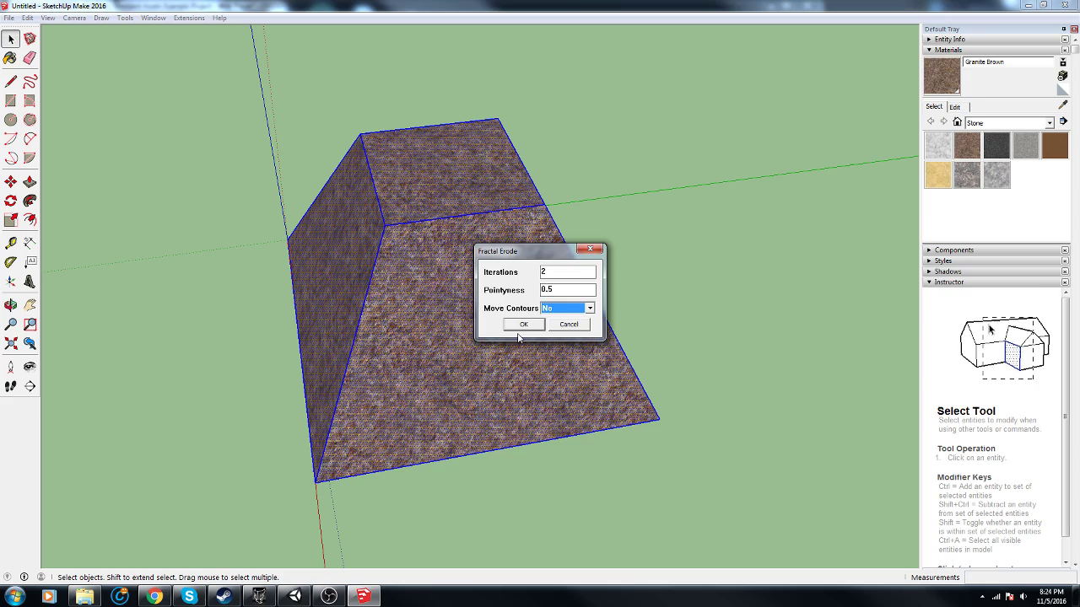
pyautogui.click(523, 324)
pyautogui.moveTo(523, 321); pyautogui.dragTo(497, 202, button='middle')
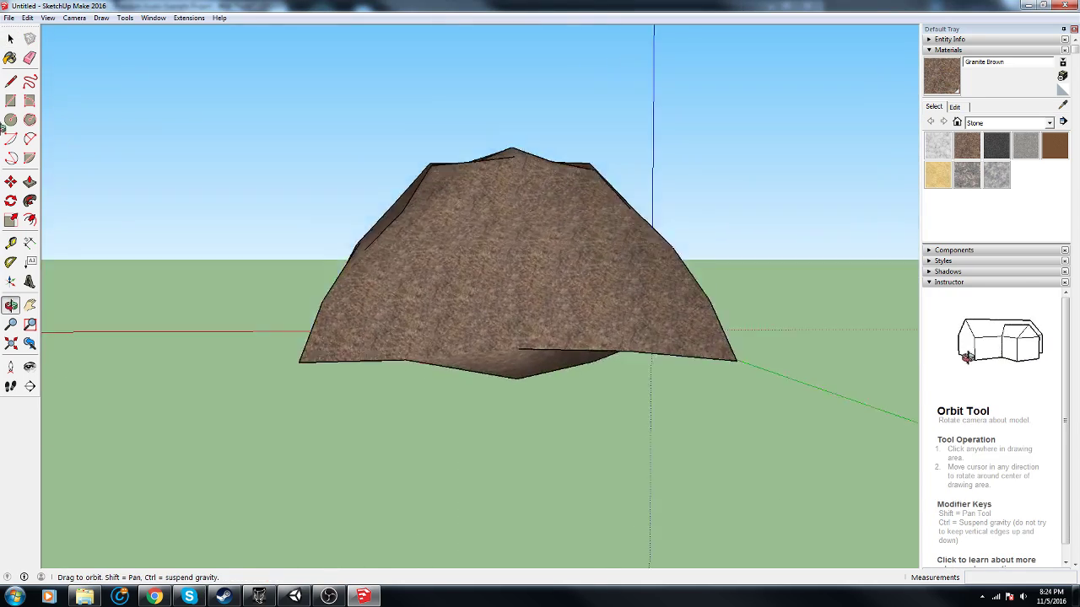
pyautogui.moveTo(2, 128); pyautogui.dragTo(222, 240, button='middle')
pyautogui.scroll(-3, 595, 311)
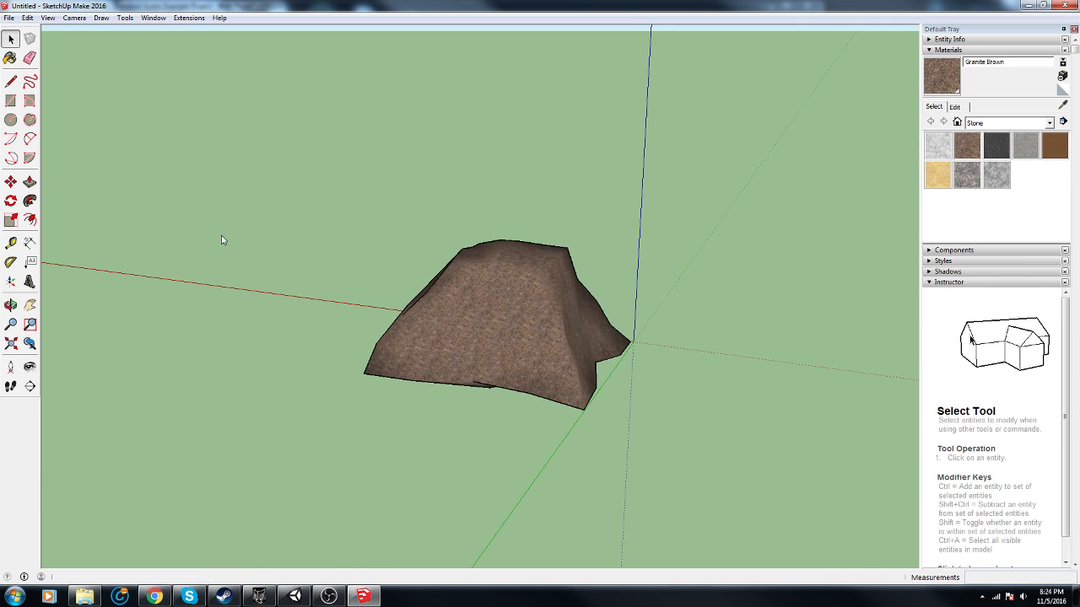
# Export the rock as a COLLADA file named rock into the Models folder.
pyautogui.click(10, 17)
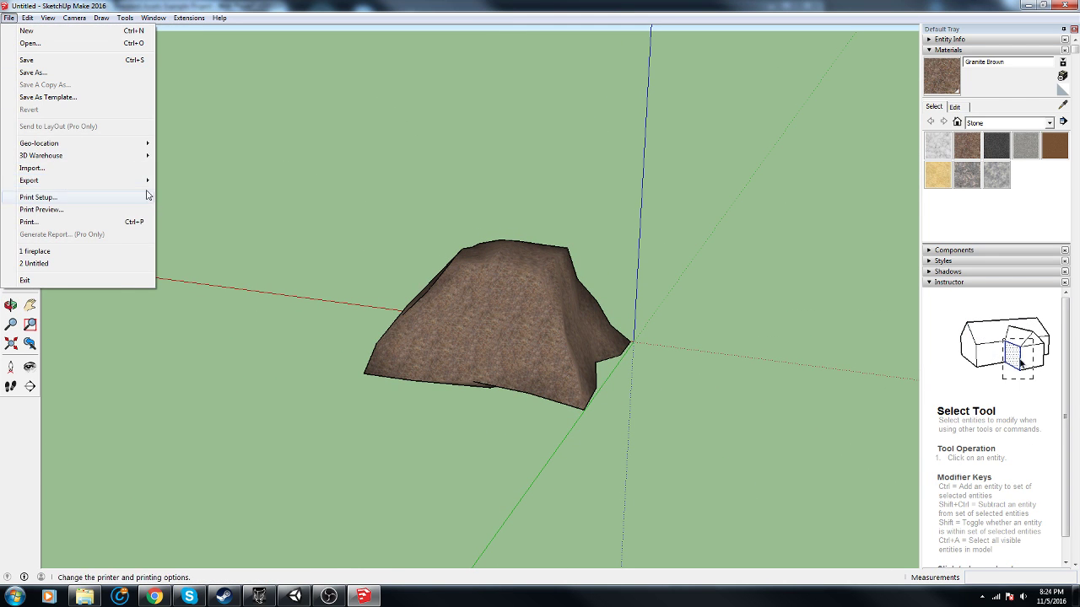
pyautogui.moveTo(140, 183)
pyautogui.click(187, 179)
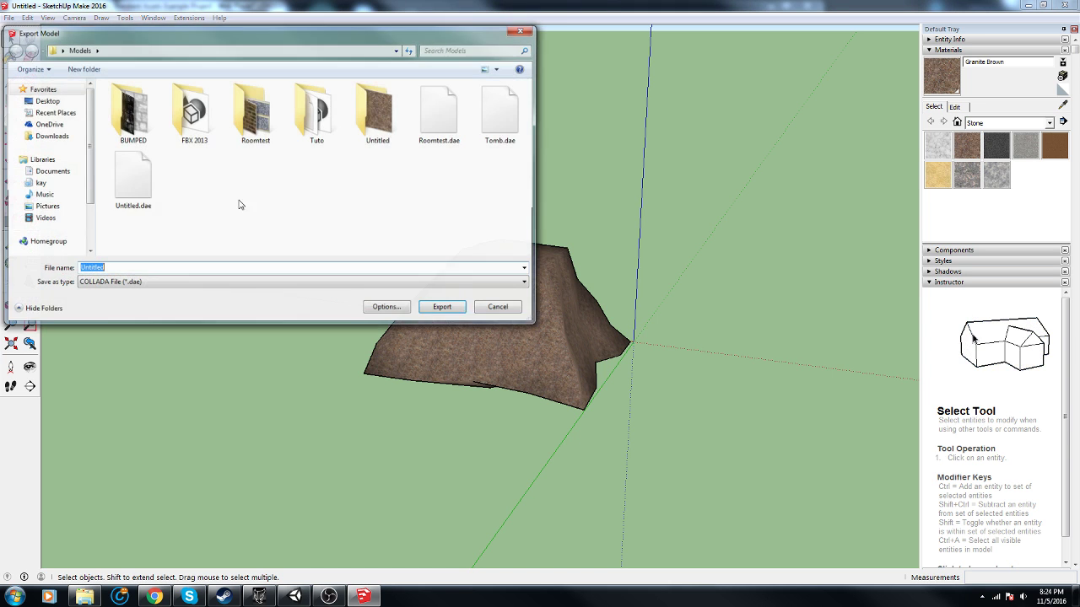
pyautogui.write('rock')
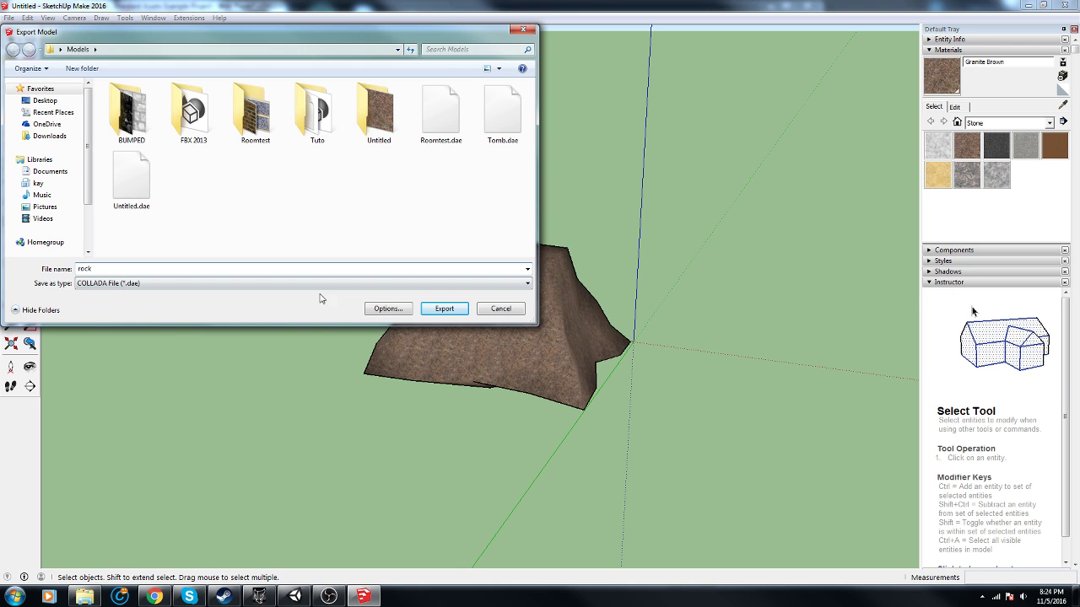
pyautogui.click(445, 309)
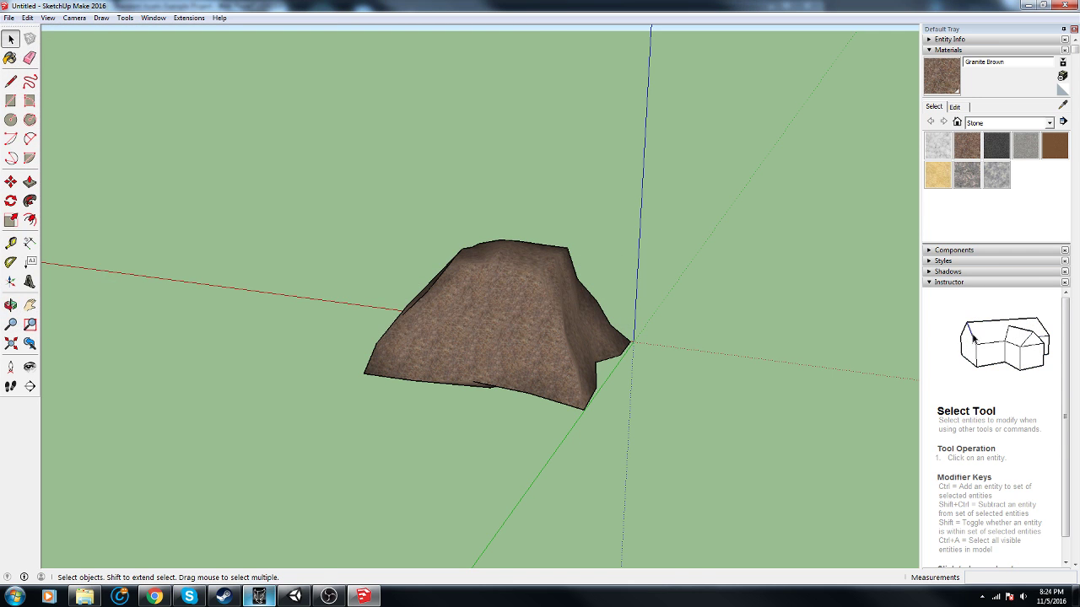
# Switch to FBX Converter and remove Untitled.dae from the source files.
pyautogui.click(259, 596)
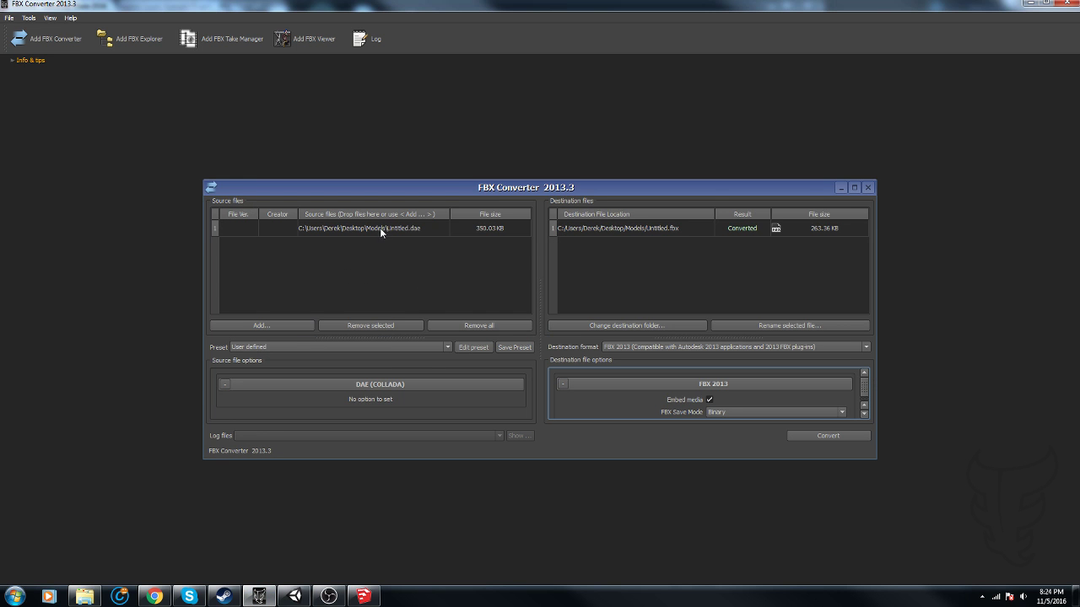
pyautogui.click(381, 228)
pyautogui.click(353, 325)
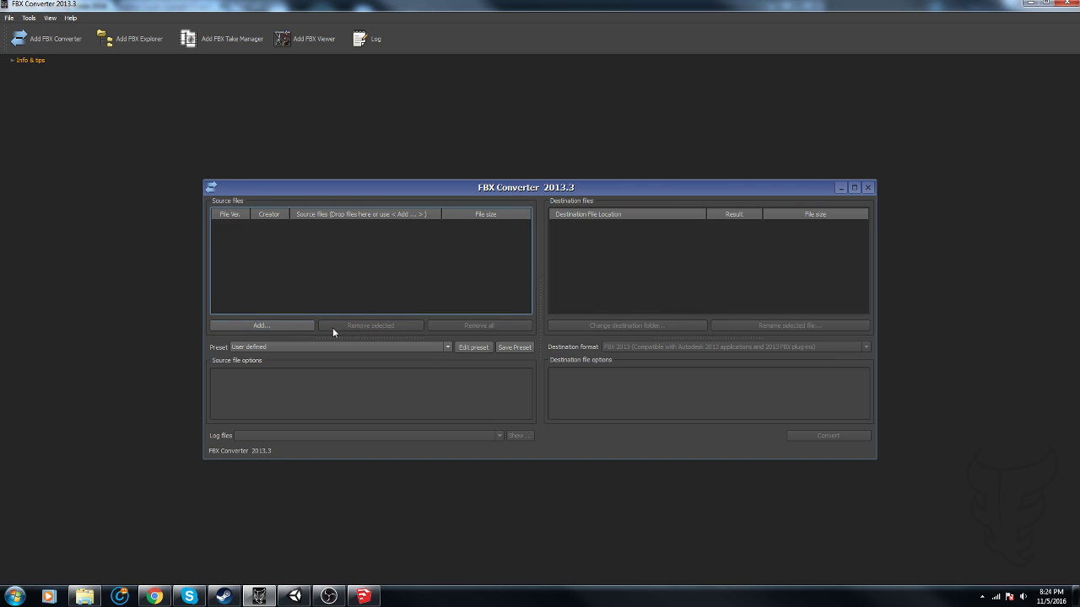
# Add rock.dae from the Models folder as a source file and convert it to FBX 2013.
pyautogui.click(281, 325)
pyautogui.doubleClick(506, 106)
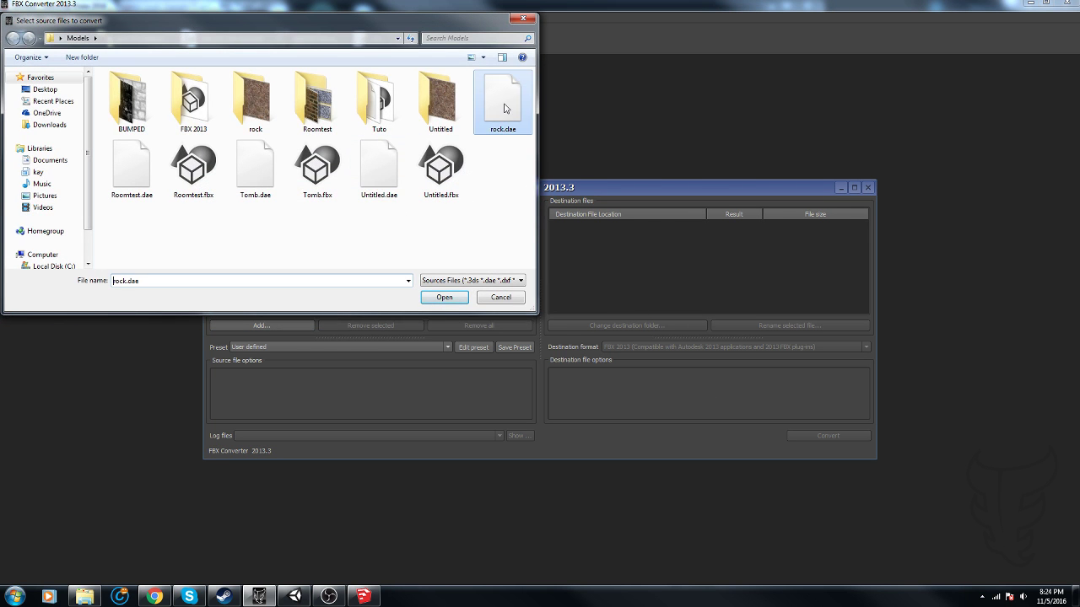
pyautogui.click(792, 436)
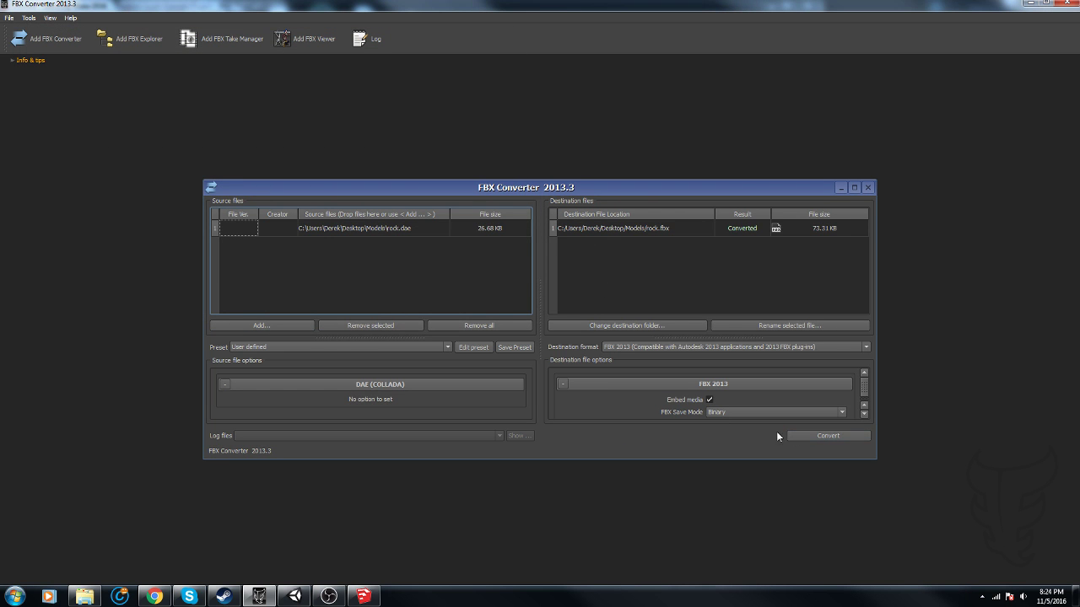
# Switch to Unity, import rock.fbx from the desktop Models folder into the Models assets, and place the rock in the scene near the arch.
pyautogui.click(295, 597)
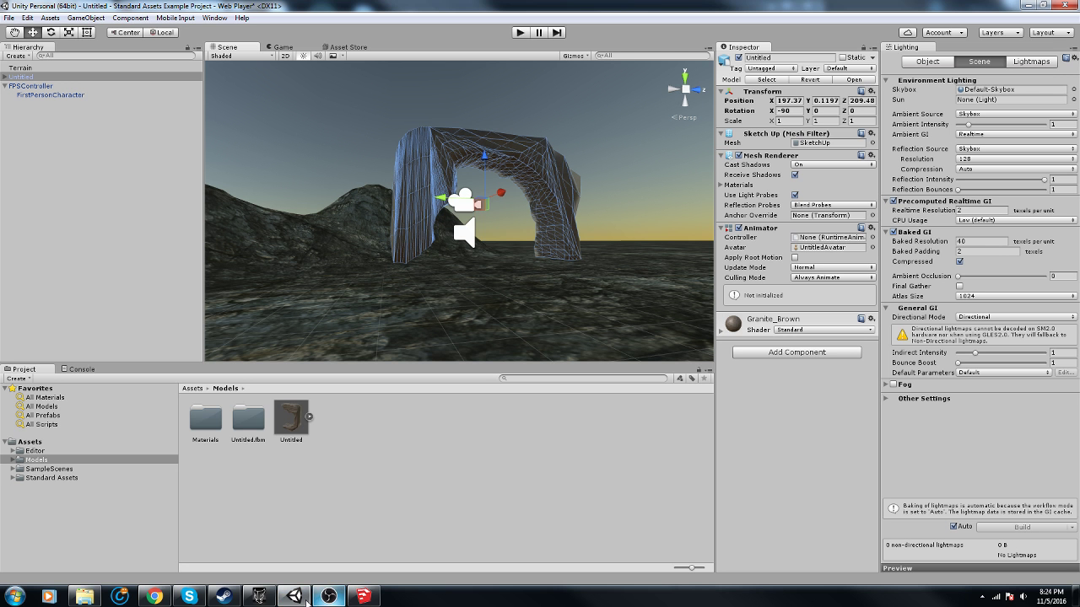
pyautogui.click(93, 597)
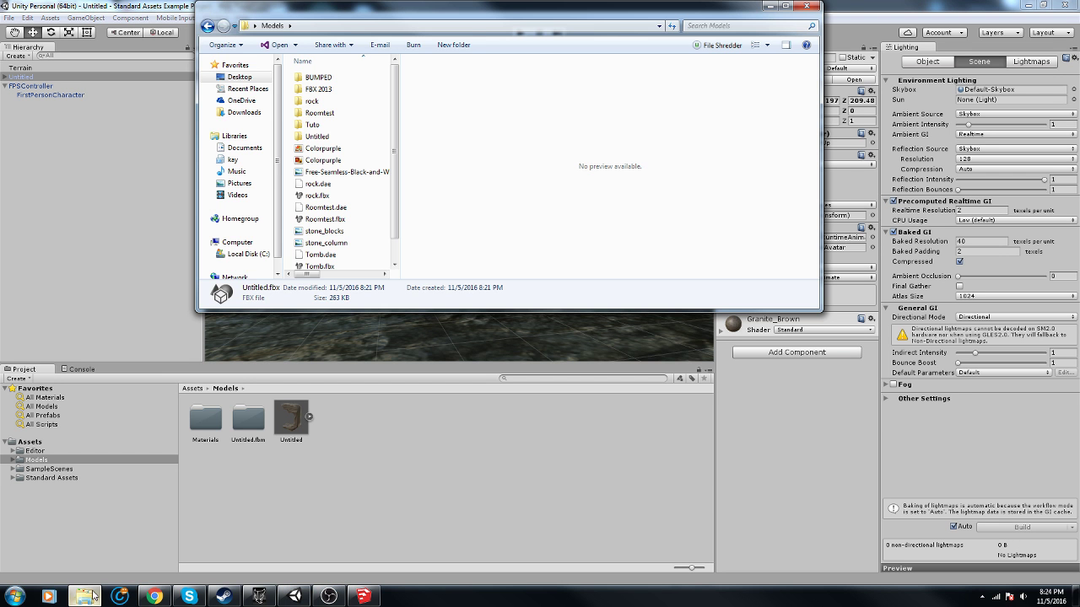
pyautogui.click(321, 267)
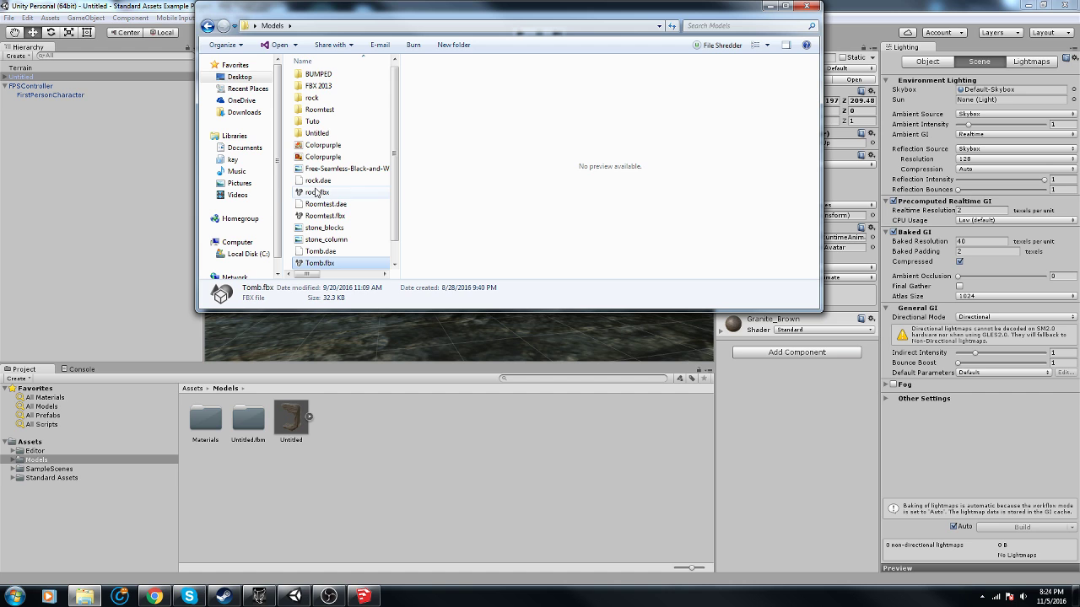
pyautogui.moveTo(313, 196); pyautogui.dragTo(333, 319)
pyautogui.click(304, 414)
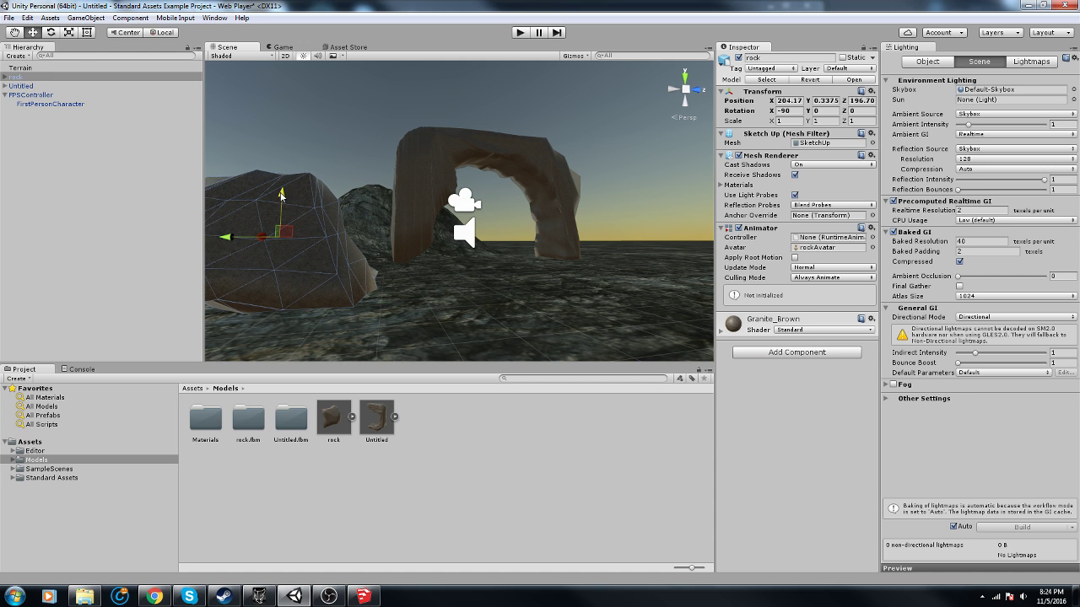
# Lower the rock into the terrain to Y -0.08 and move it away from the arch to Z 188.67.
pyautogui.moveTo(281, 196)
pyautogui.mouseDown()
pyautogui.moveTo(282, 223)
pyautogui.moveTo(282, 213)
pyautogui.mouseUp()
pyautogui.click(323, 154)
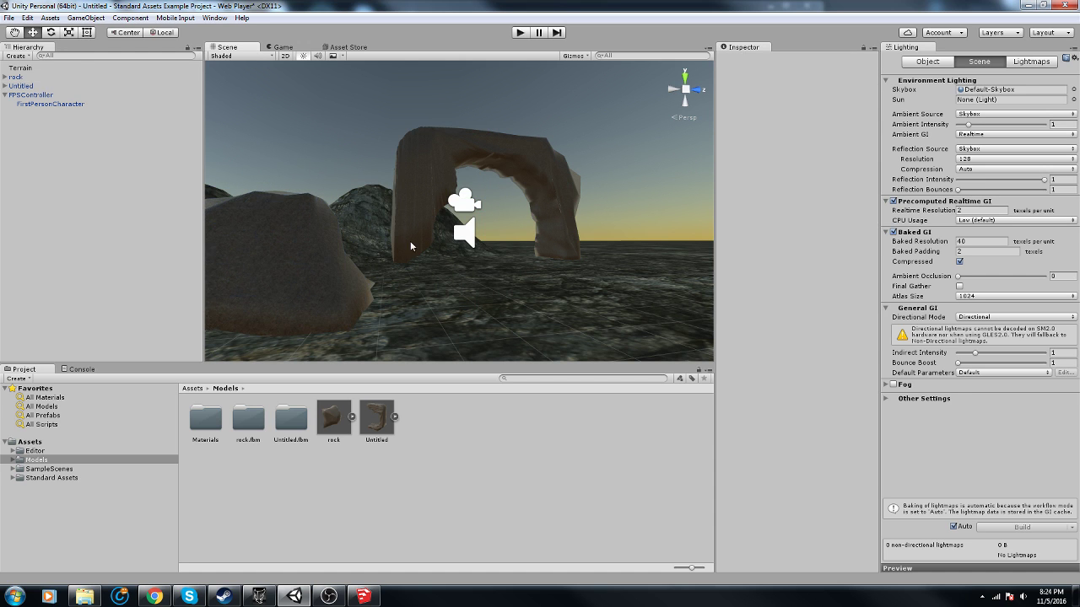
pyautogui.moveTo(411, 246); pyautogui.dragTo(351, 252, button='right')
pyautogui.click(351, 252)
pyautogui.moveTo(437, 270); pyautogui.dragTo(397, 275, button='right')
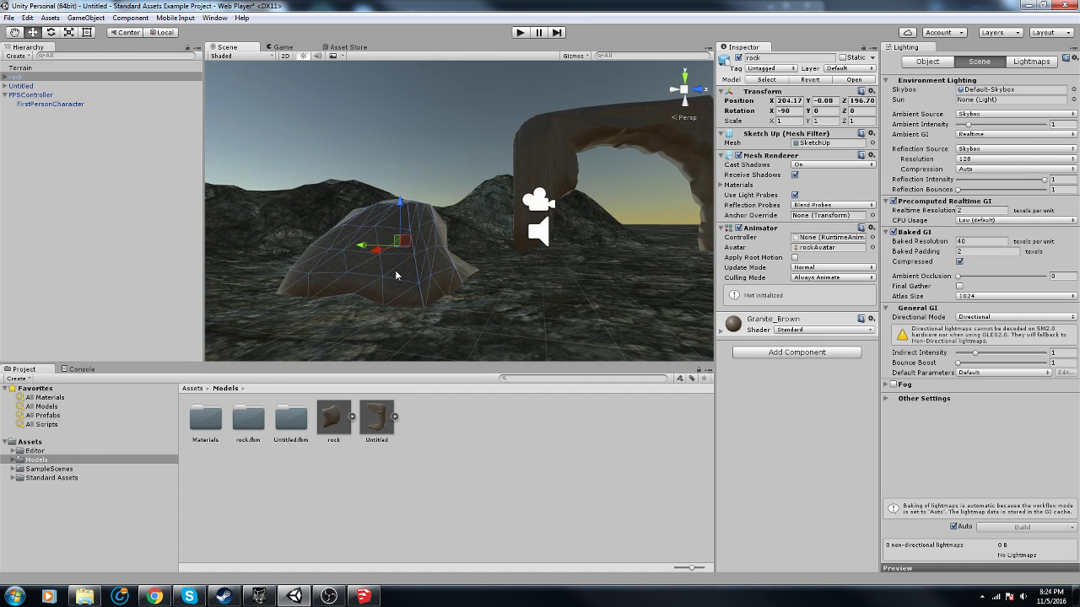
pyautogui.moveTo(364, 246); pyautogui.dragTo(142, 237)
pyautogui.moveTo(384, 254); pyautogui.dragTo(275, 256, button='right')
pyautogui.click(336, 164)
# Examine the rock on the terrain up close, playtest the scene around the rock and arch, and stop play mode.
pyautogui.moveTo(449, 210); pyautogui.dragTo(446, 217, button='right')
pyautogui.click(446, 217)
pyautogui.click(520, 221)
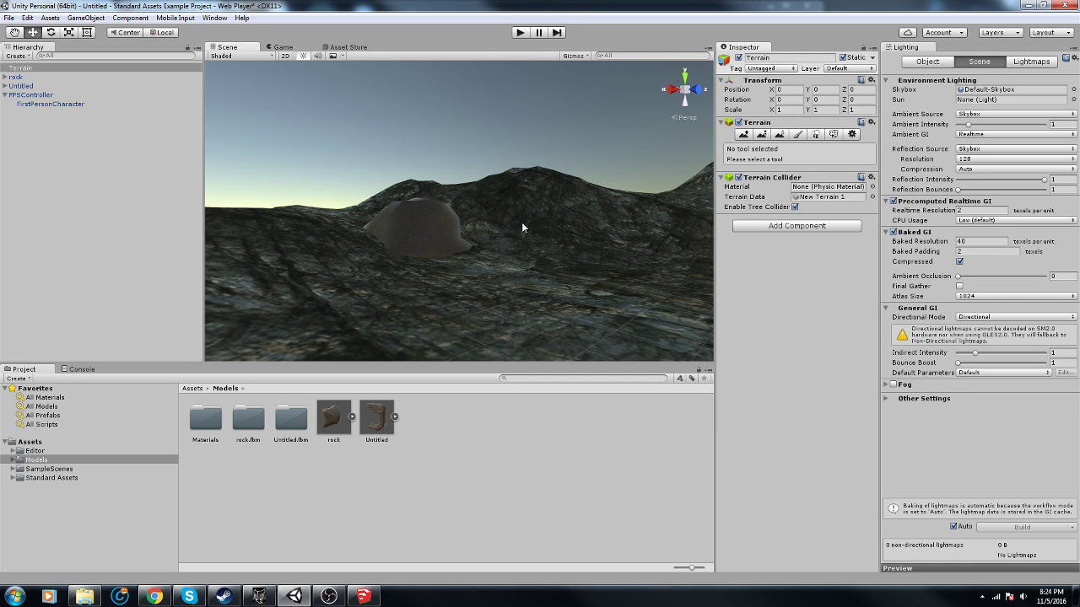
pyautogui.moveTo(515, 205); pyautogui.dragTo(574, 245, button='right')
pyautogui.press('w')
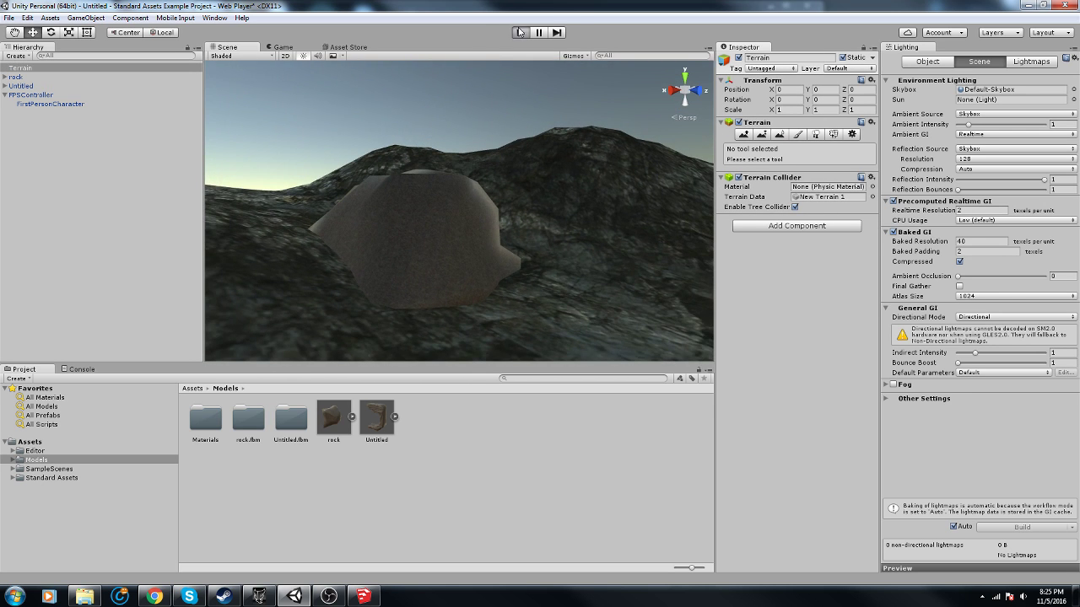
pyautogui.click(519, 32)
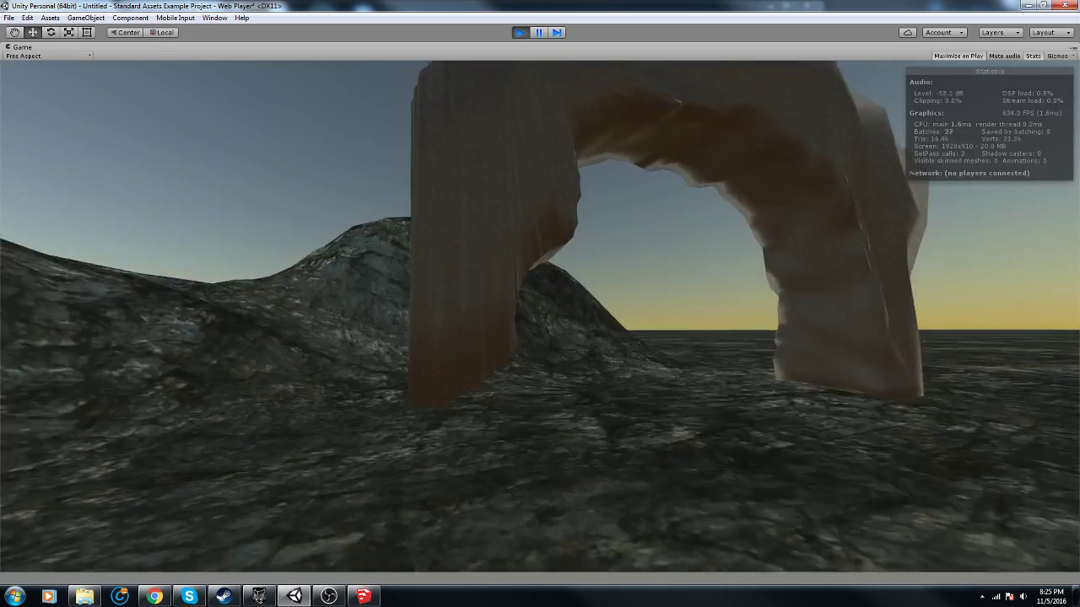
pyautogui.press('w')
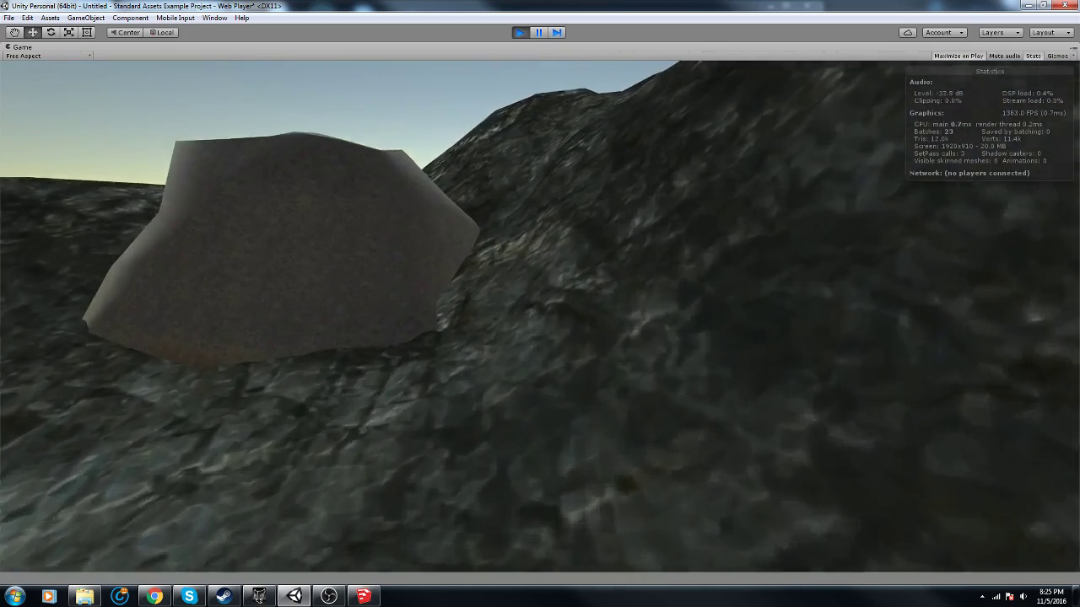
pyautogui.press('s')
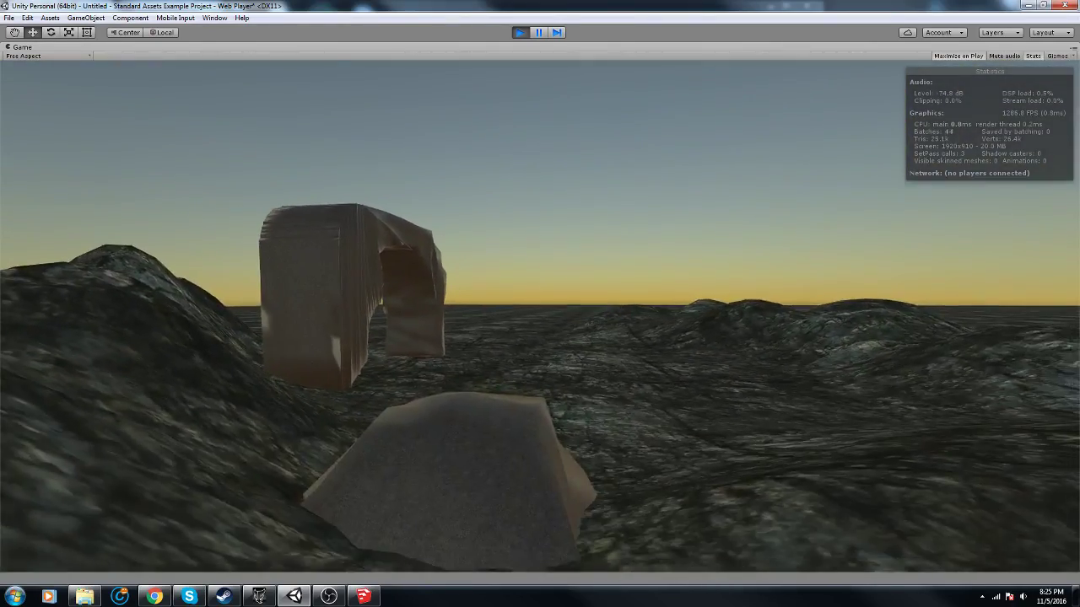
pyautogui.press('Escape')
pyautogui.click(520, 32)
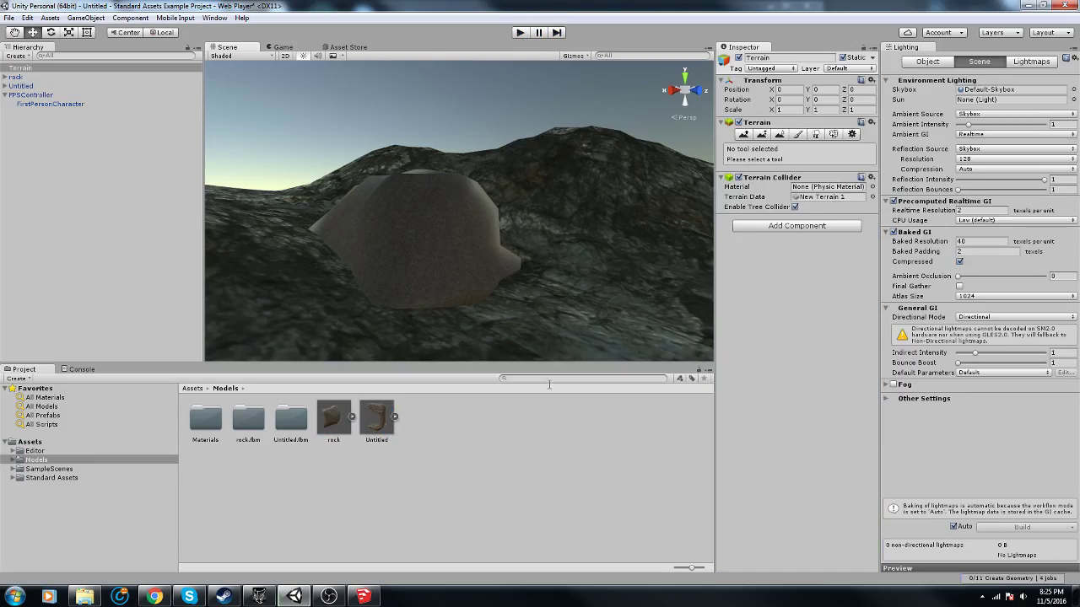
# Replace the albedo texture of the rock's Granite_Brown material with the CliffAlbedo texture.
pyautogui.click(412, 249)
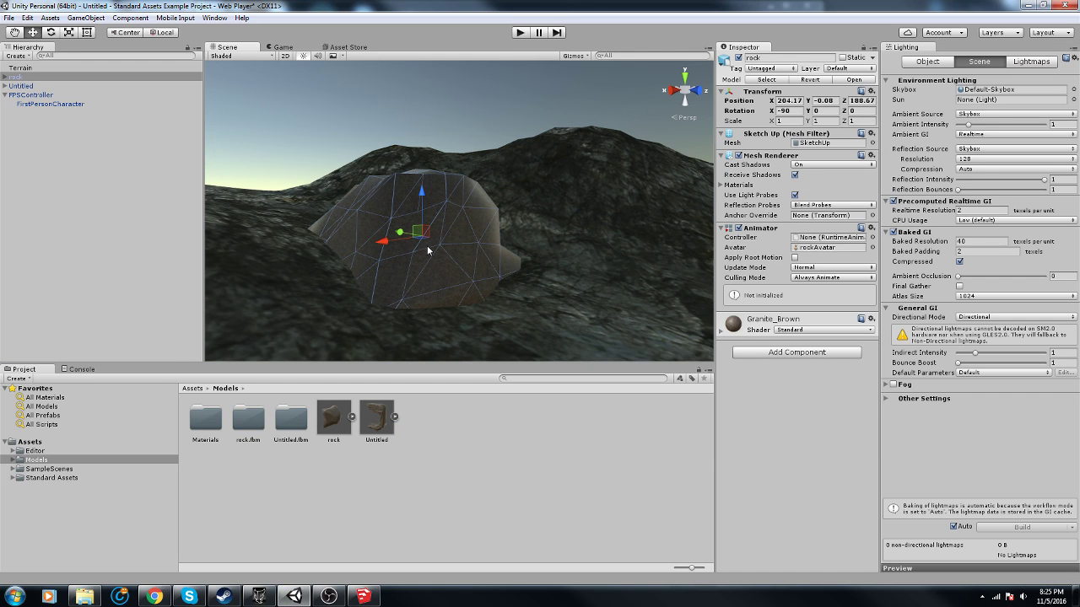
pyautogui.click(757, 325)
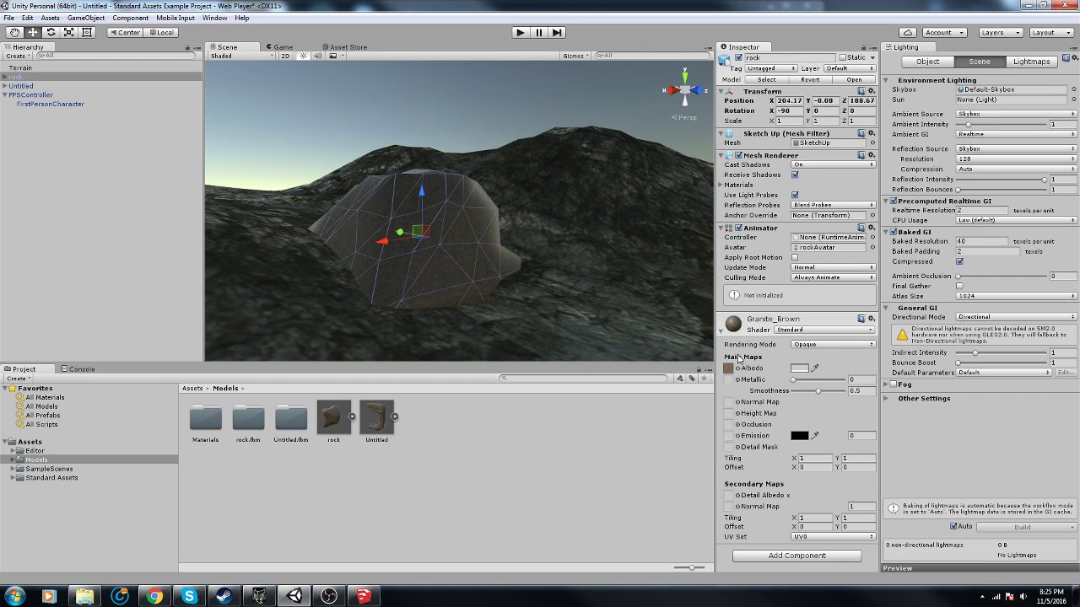
pyautogui.click(730, 370)
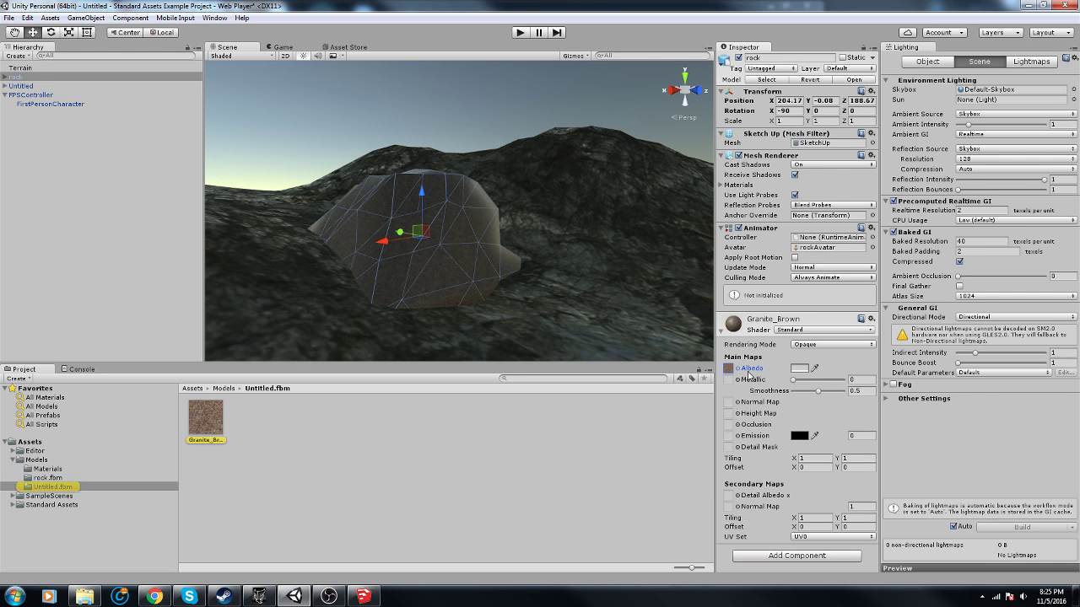
pyautogui.click(738, 369)
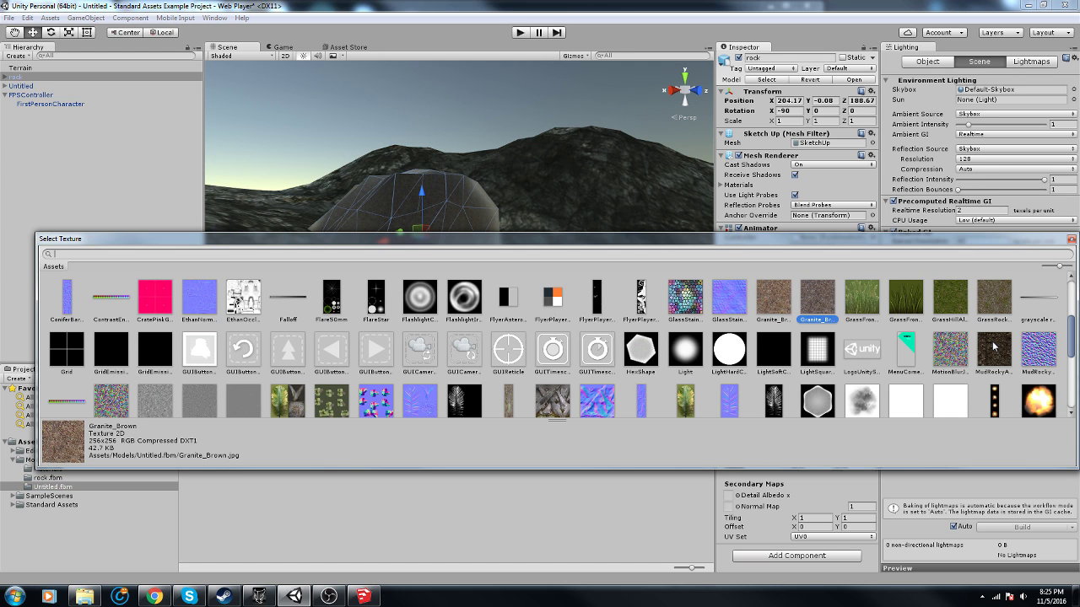
pyautogui.scroll(-3, 221, 351)
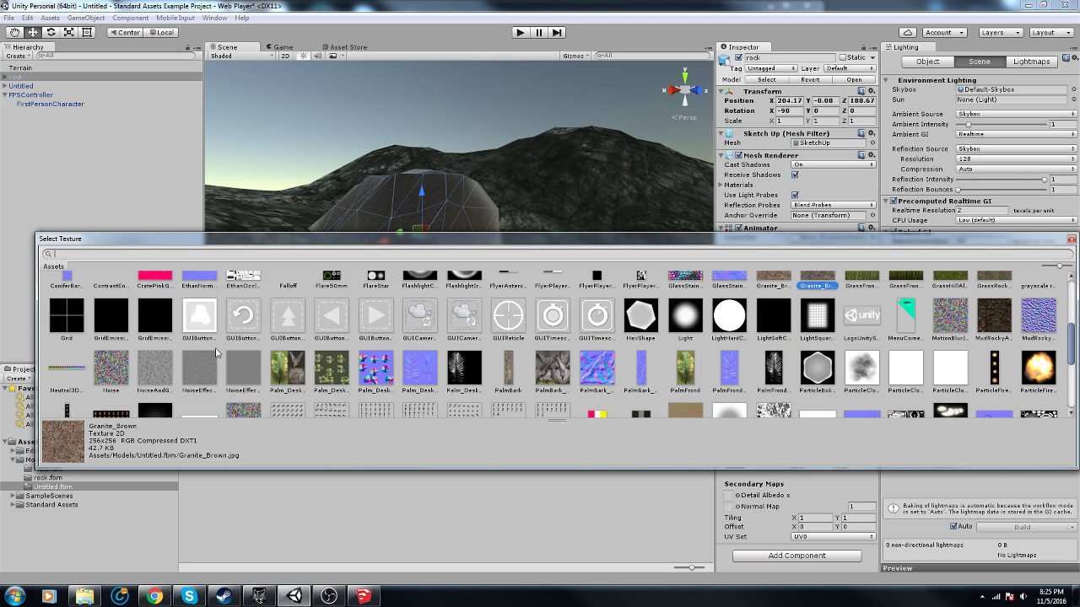
pyautogui.scroll(-3, 217, 352)
pyautogui.scroll(2, 217, 352)
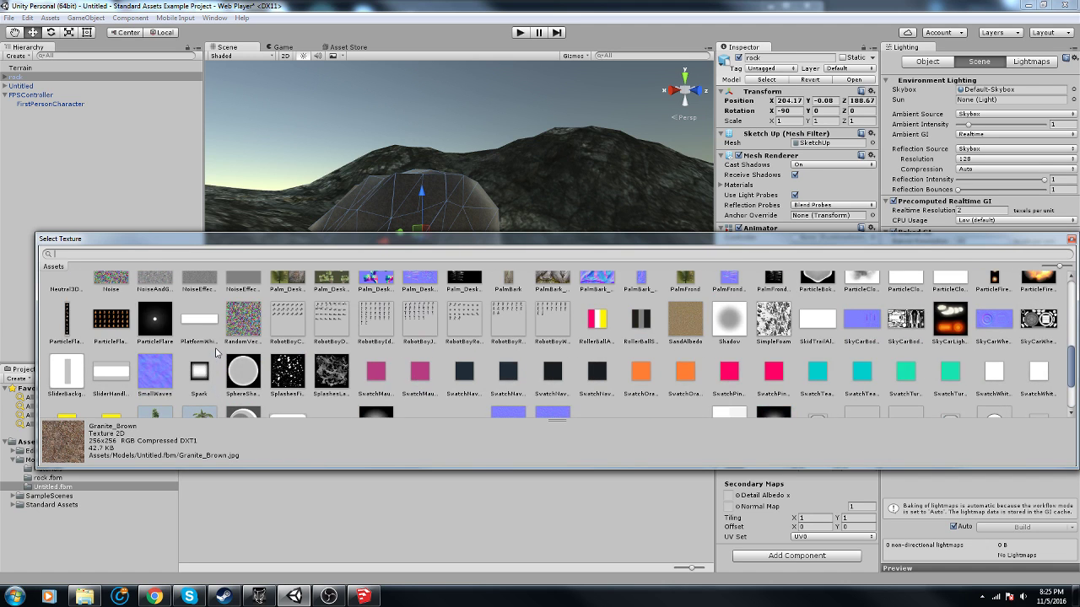
pyautogui.scroll(-2, 780, 380)
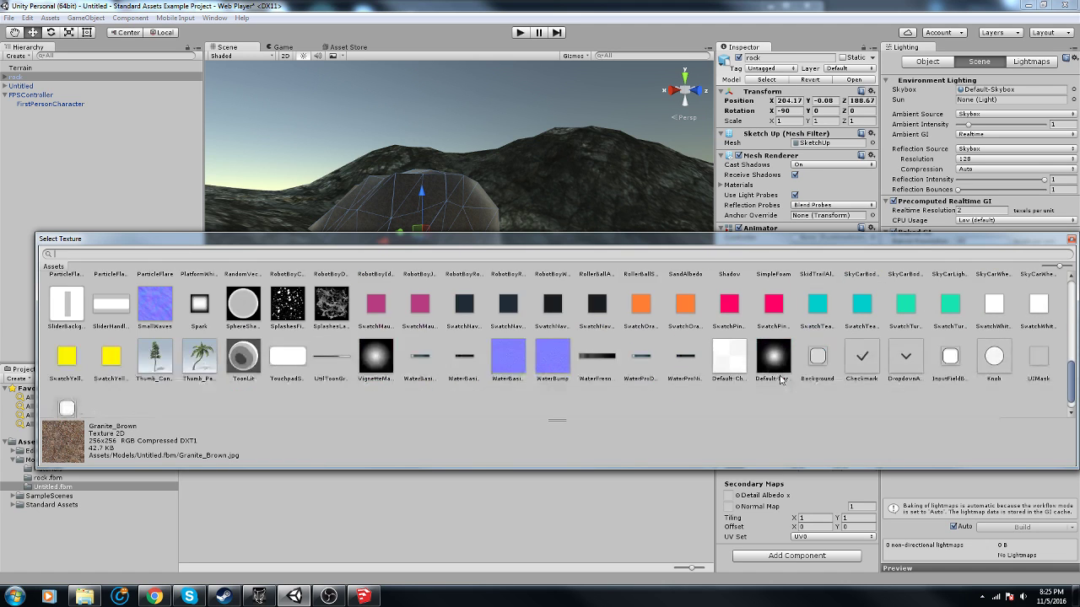
pyautogui.scroll(-1, 781, 381)
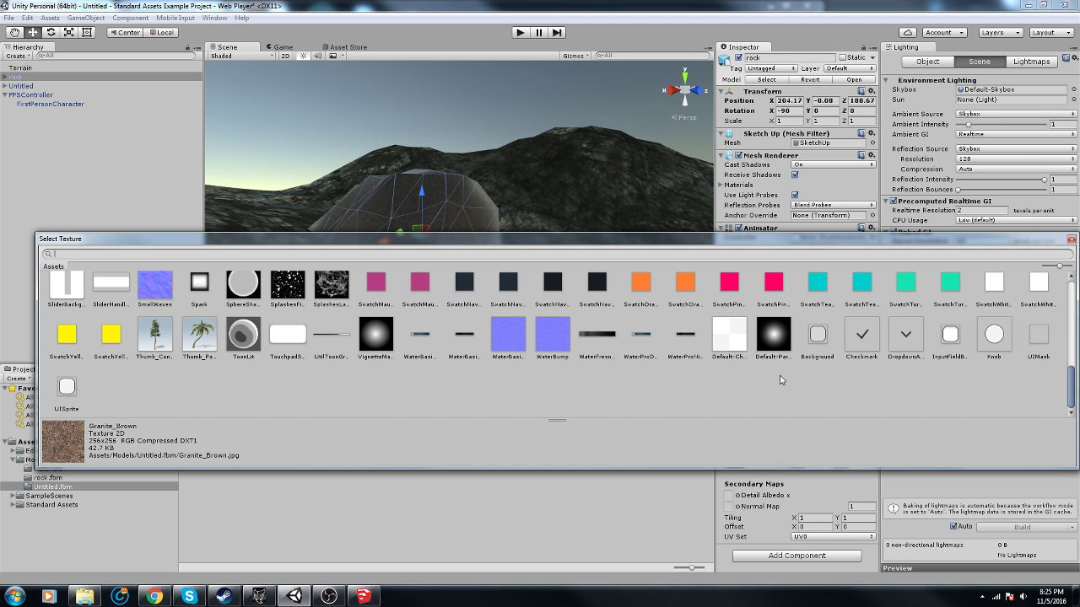
pyautogui.scroll(10, 780, 380)
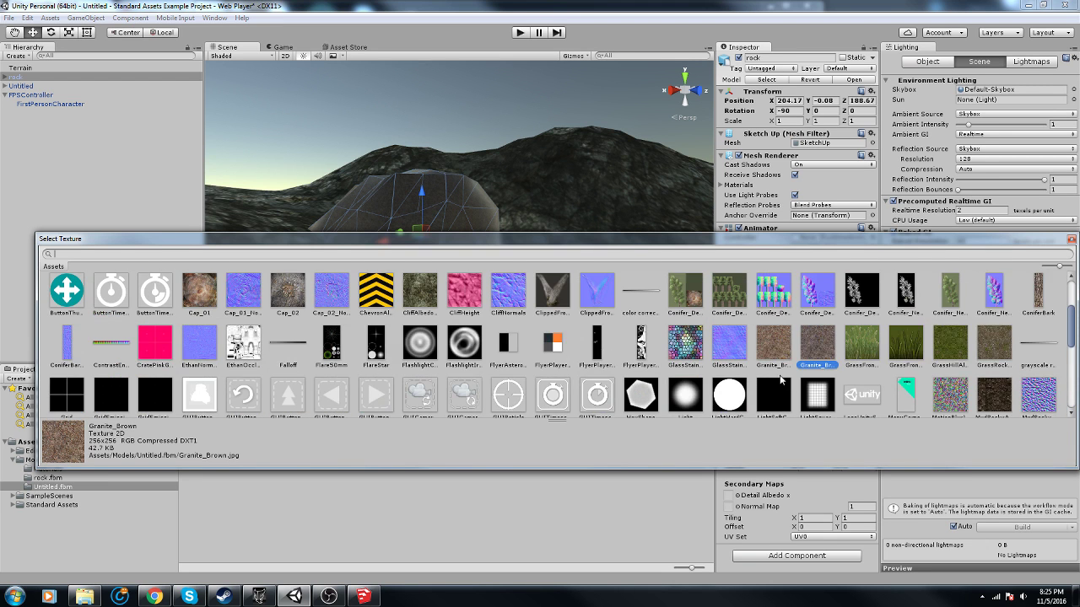
pyautogui.scroll(1, 781, 378)
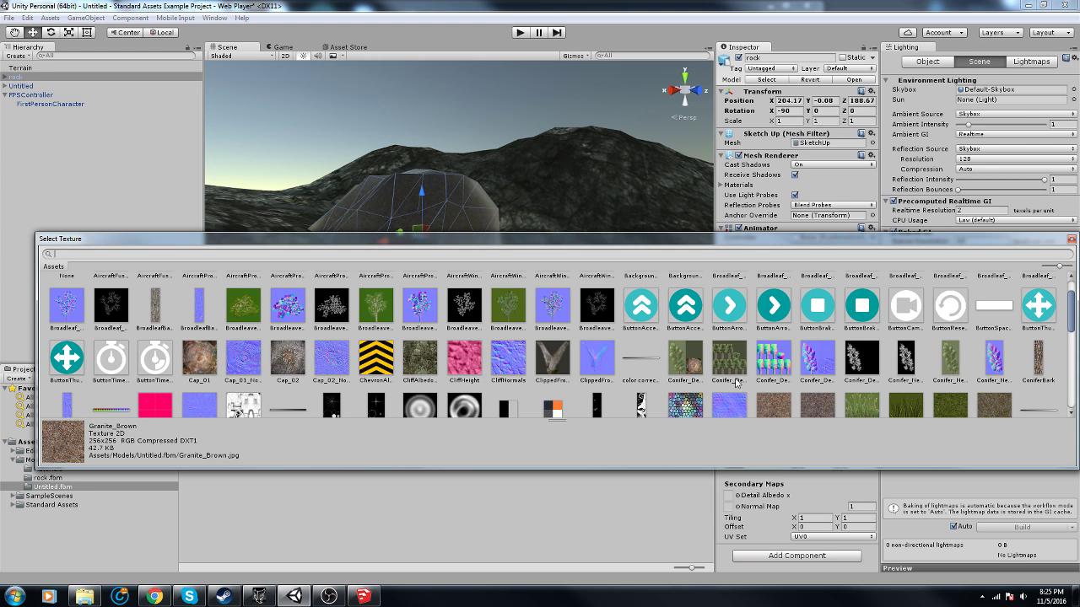
pyautogui.doubleClick(421, 360)
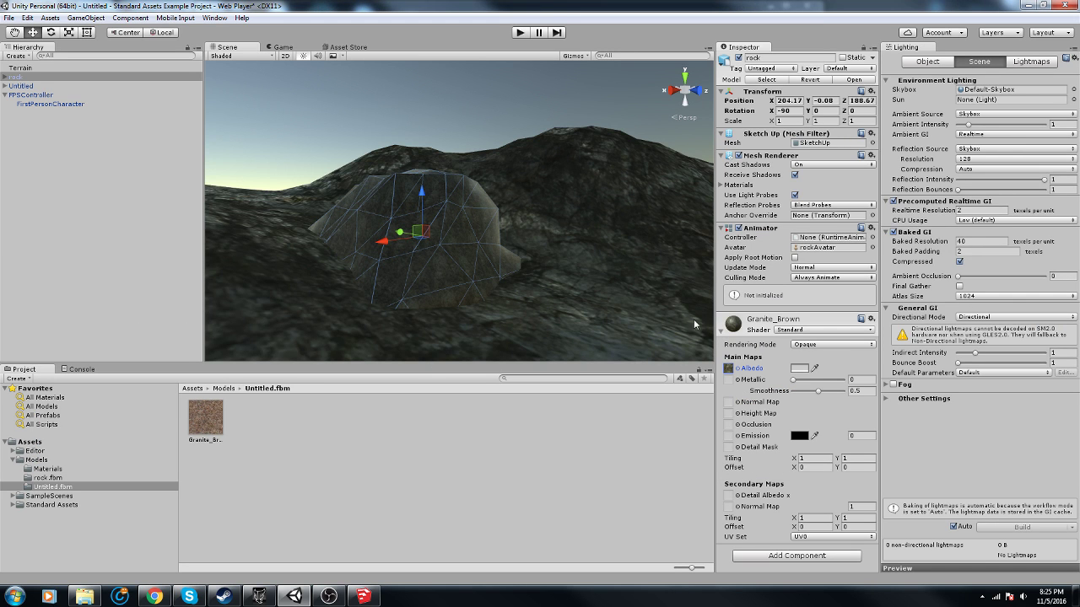
# Assign the CliffNormals texture as the normal map of the rock's Granite_Brown material.
pyautogui.click(737, 404)
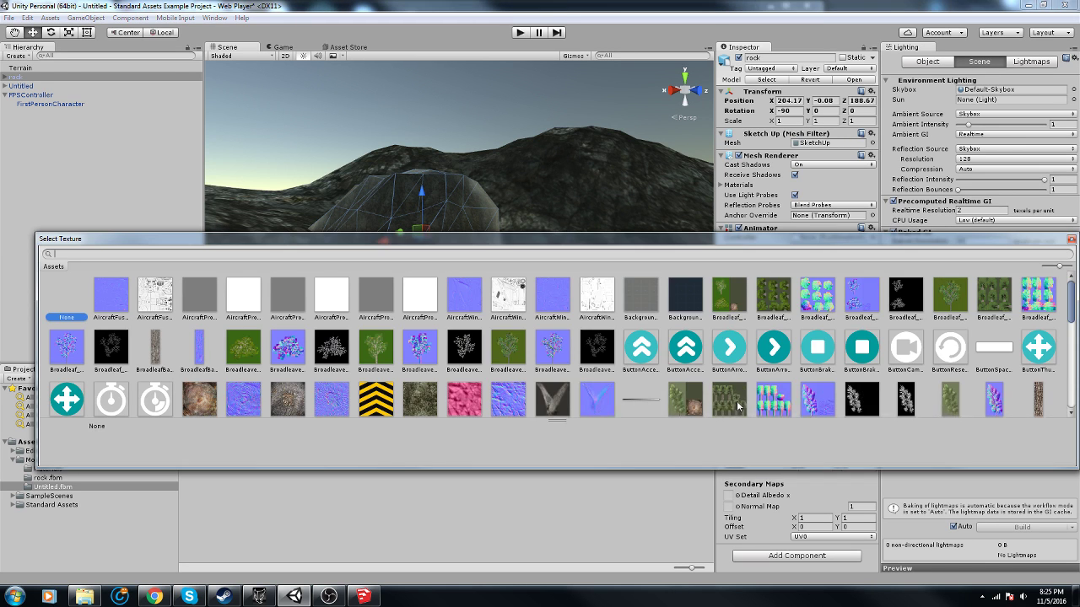
pyautogui.doubleClick(517, 398)
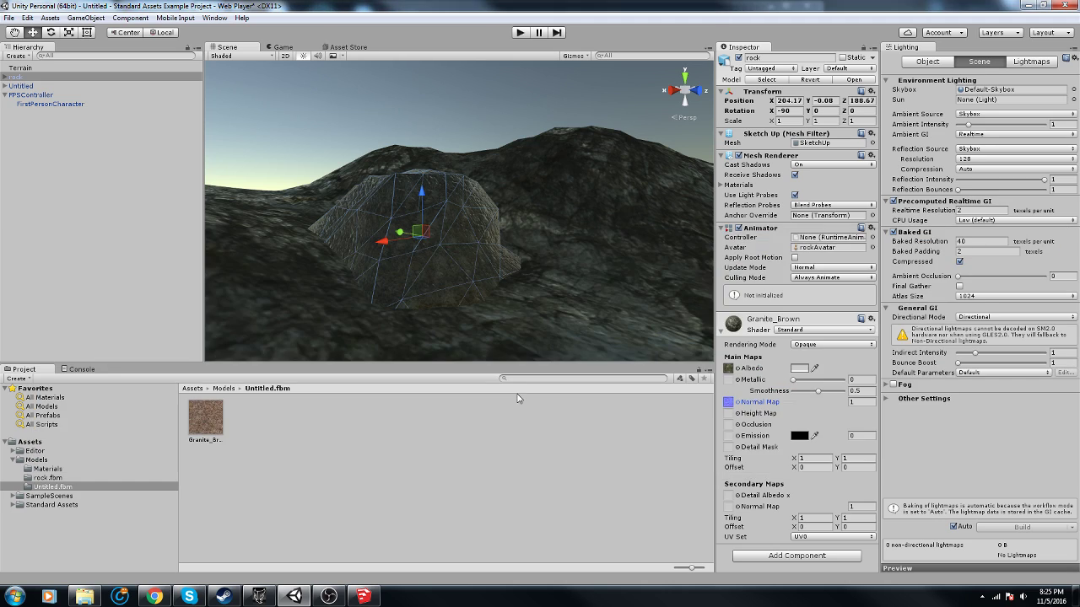
pyautogui.click(533, 173)
# Playtest the scene and examine the retextured rock from several sides, including from the slope behind it.
pyautogui.click(520, 33)
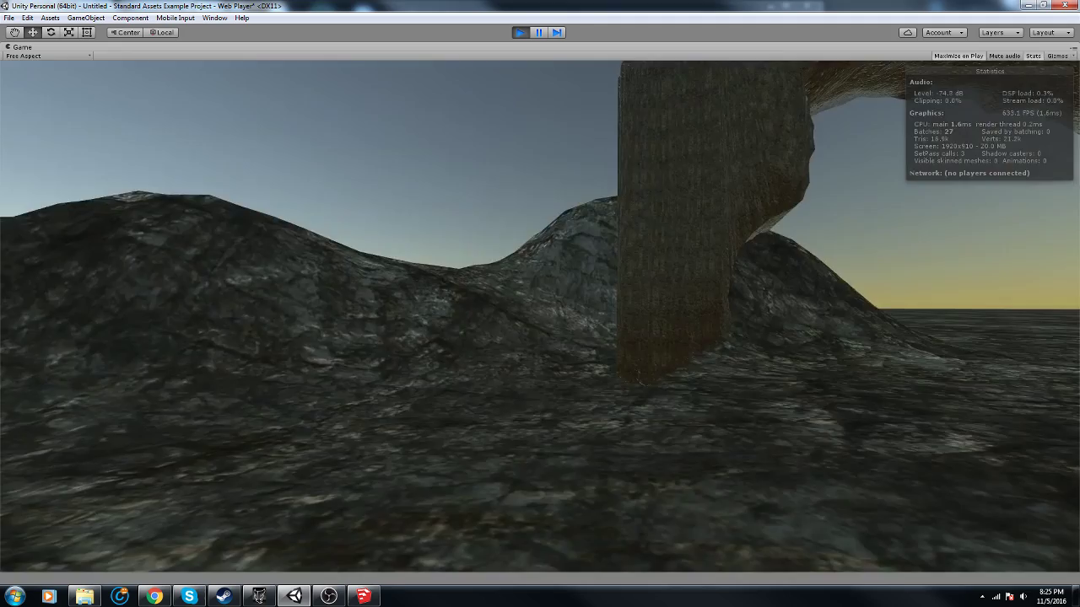
pyautogui.press('w')
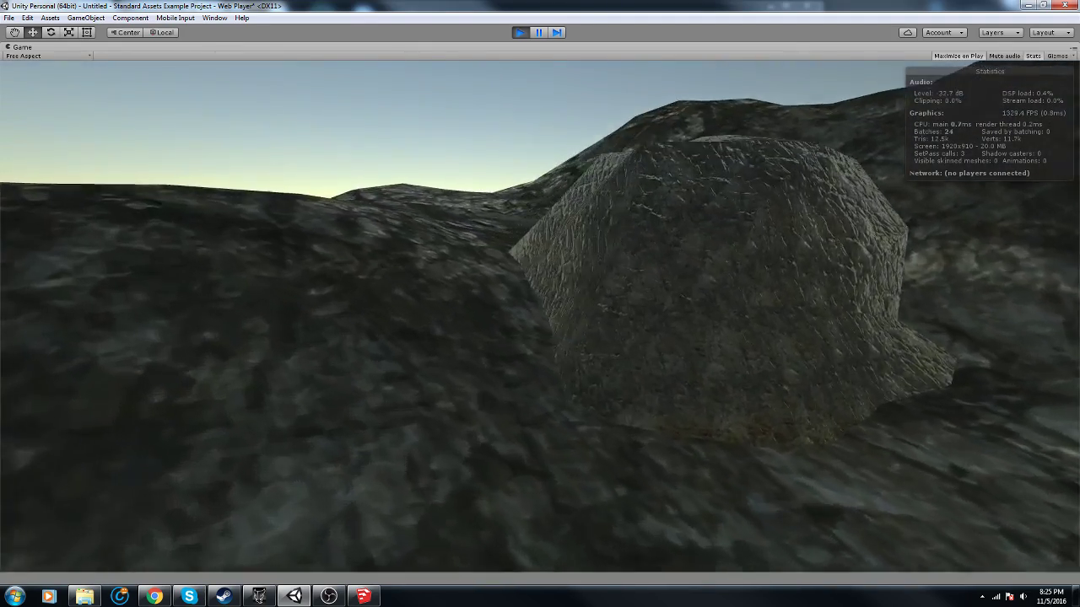
pyautogui.press('w')
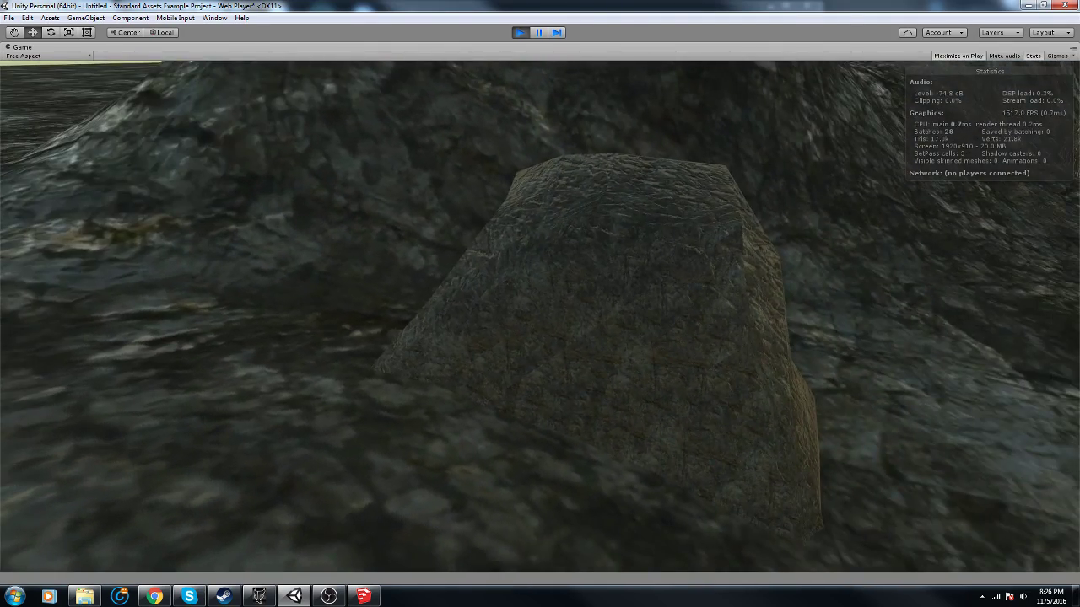
pyautogui.press('a')
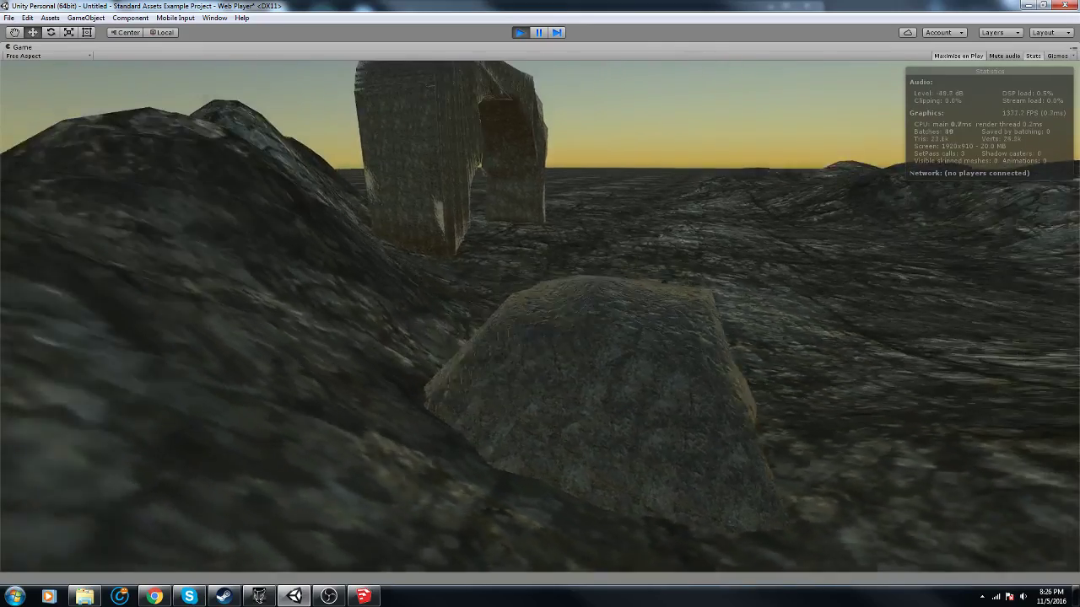
pyautogui.press('a')
pyautogui.press('space')
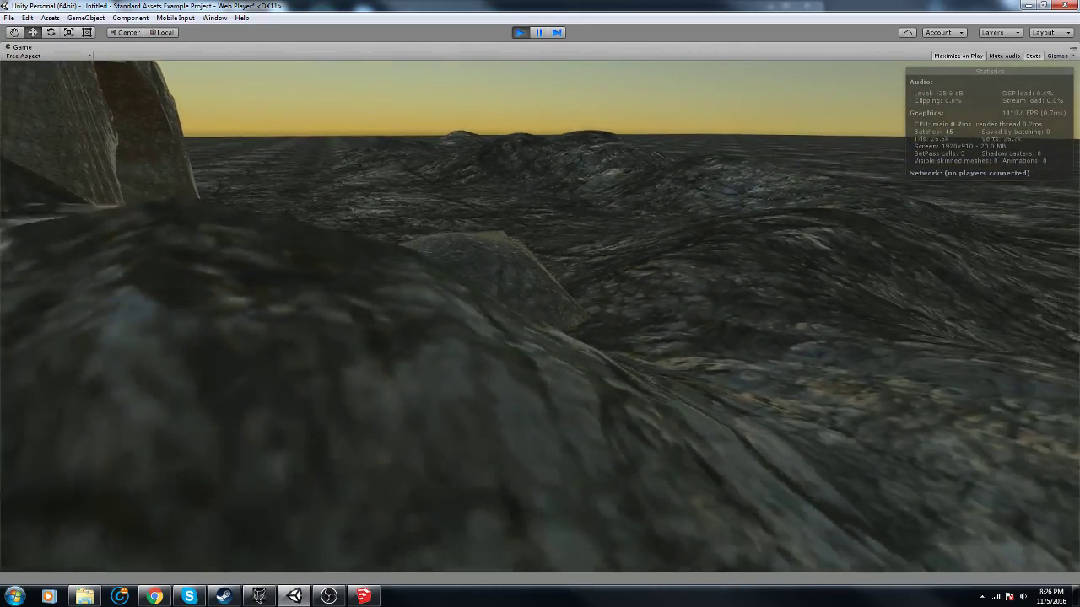
pyautogui.press('d')
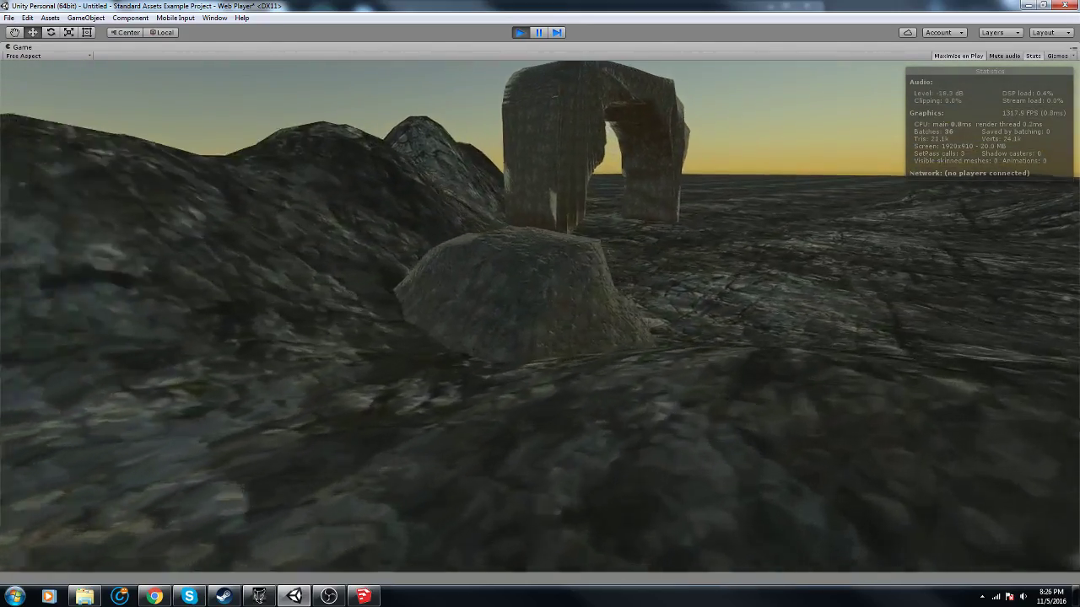
pyautogui.press('d')
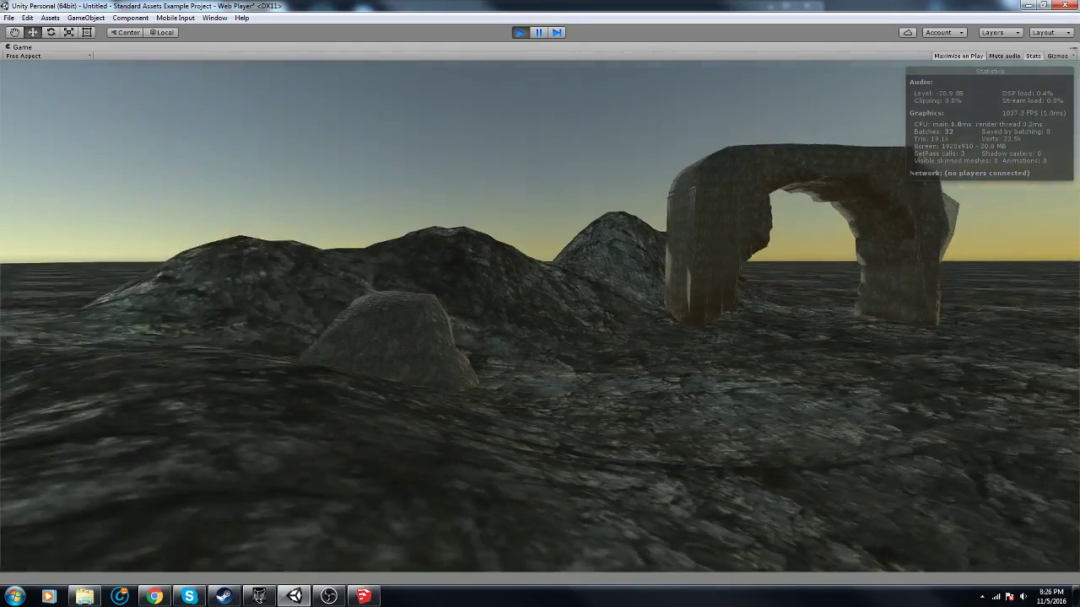
# Walk over to the rock arch in play mode and examine the cliff texture on its legs up close.
pyautogui.press('w')
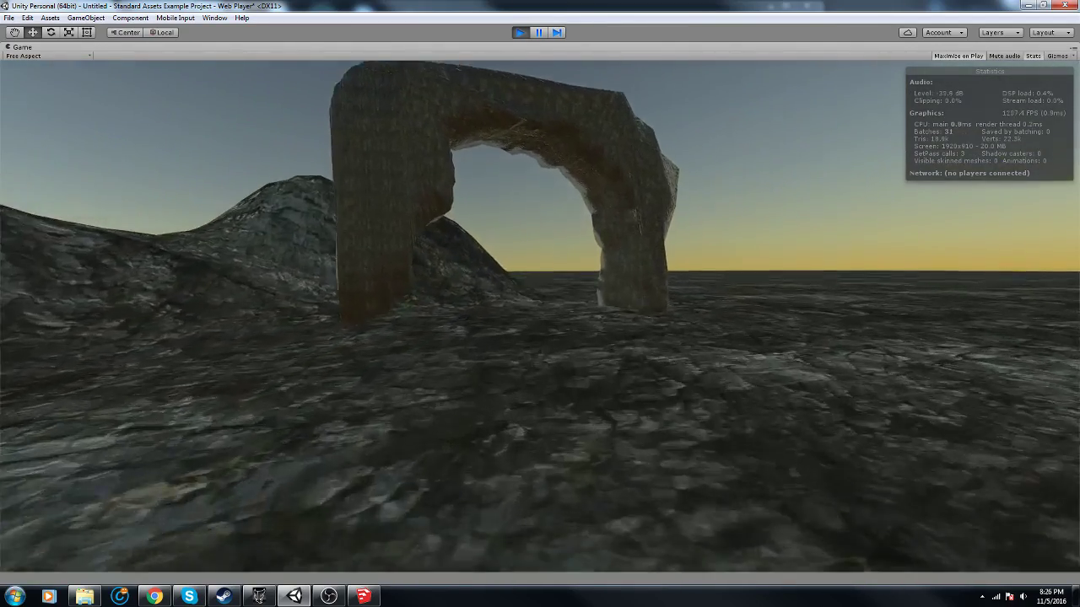
pyautogui.press('w')
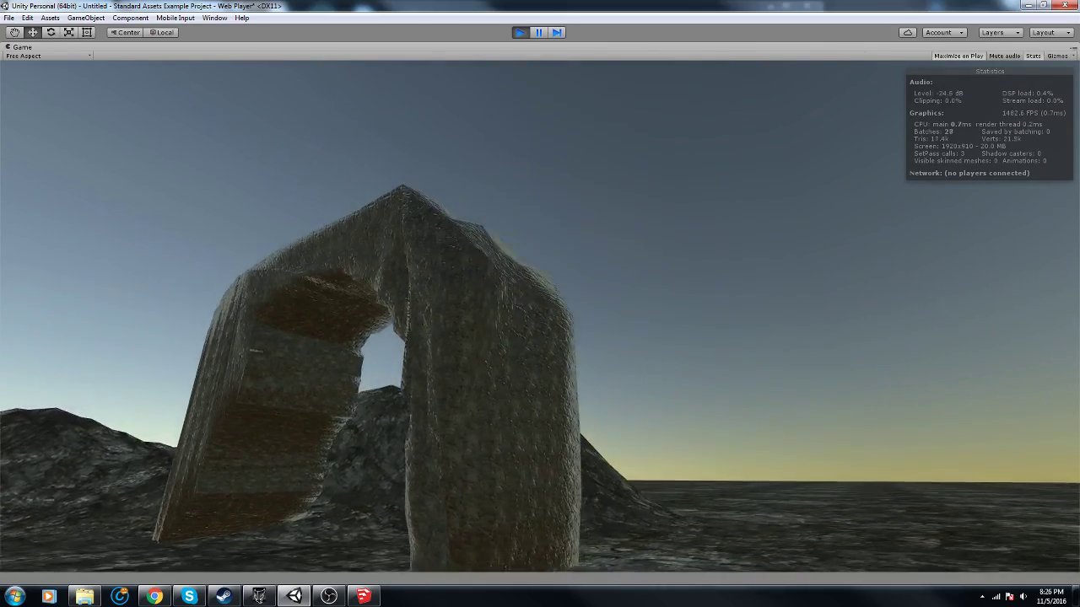
pyautogui.press('w')
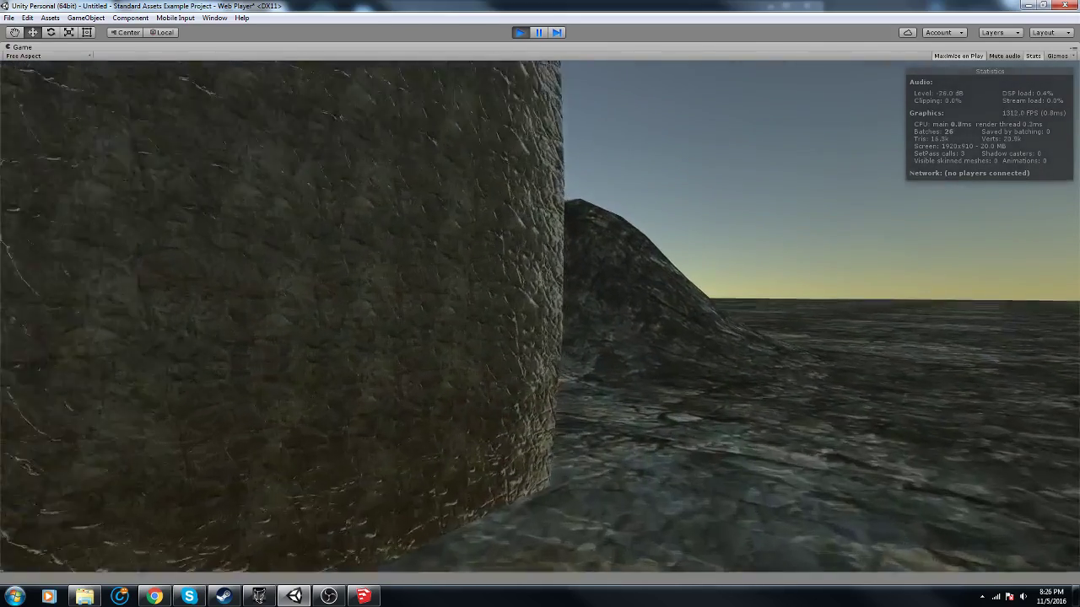
pyautogui.press('w')
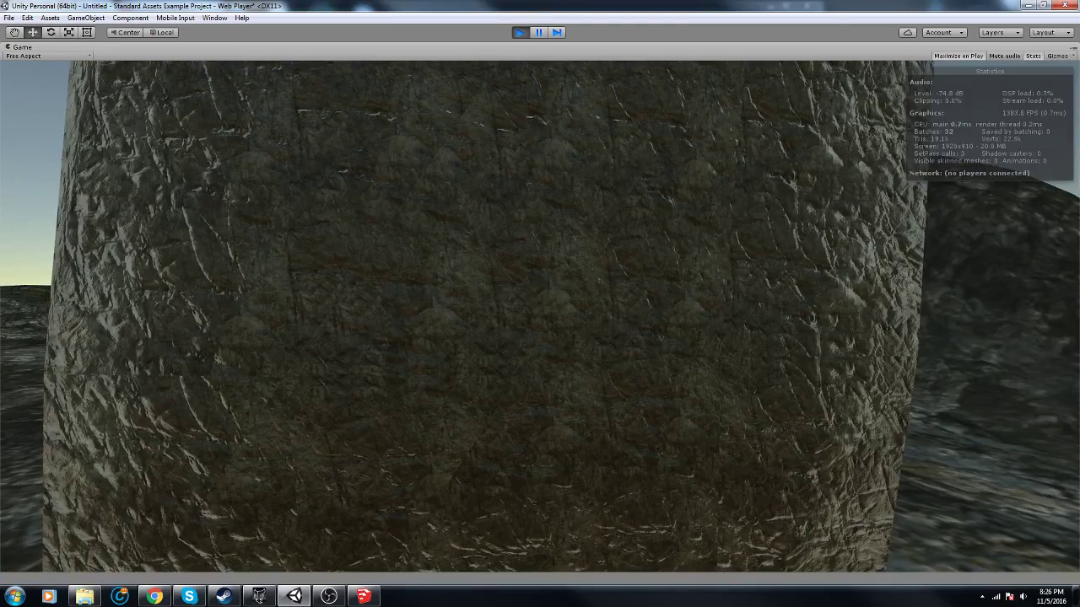
pyautogui.press('a')
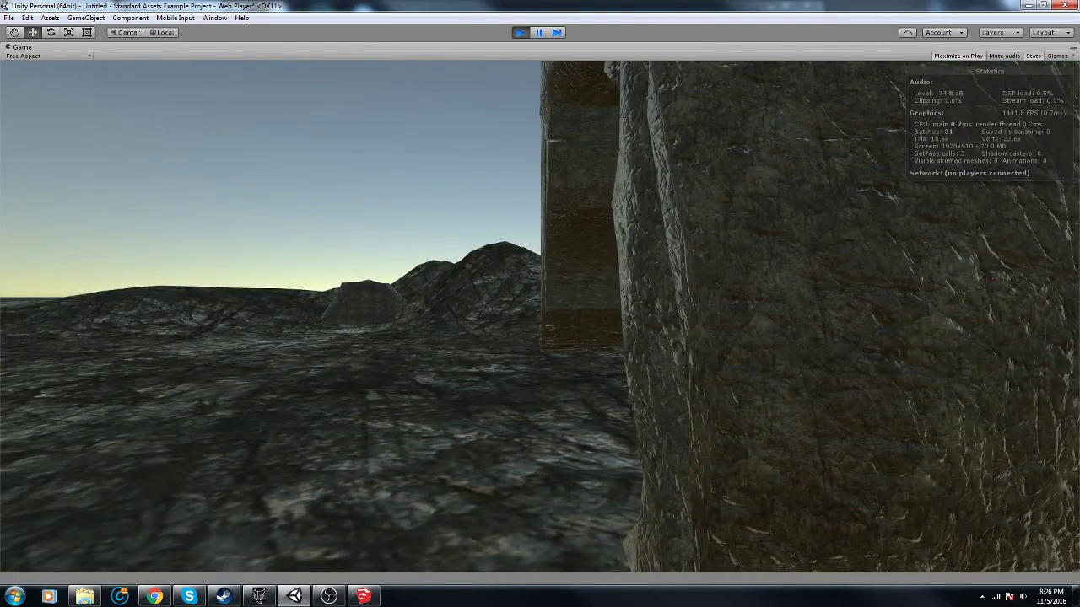
pyautogui.press('s')
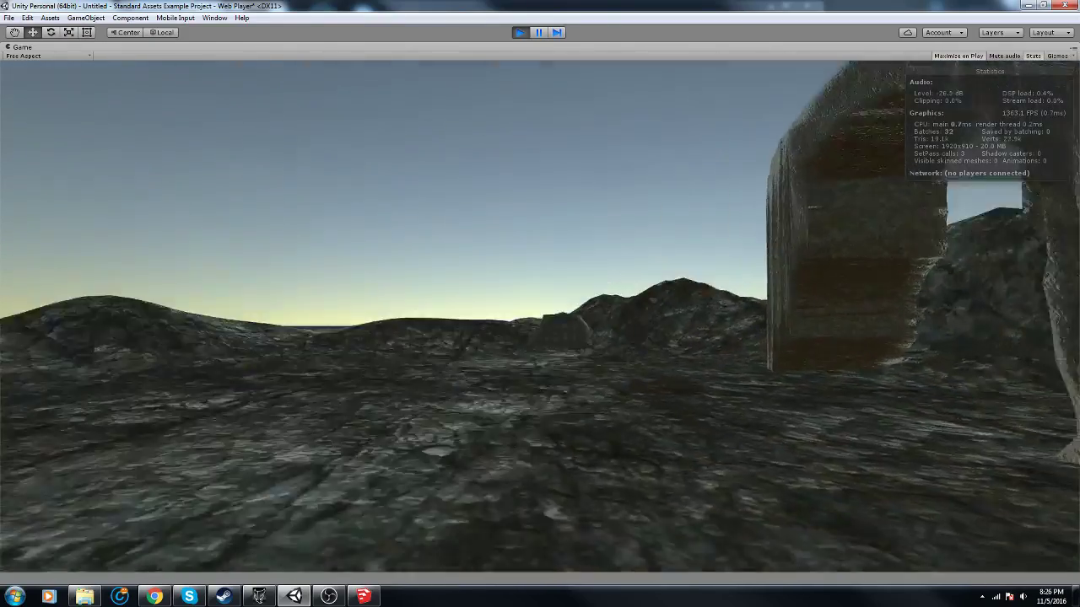
# Walk back to the small rock, compare it with the arch and surrounding terrain, and stop play mode.
pyautogui.press('w')
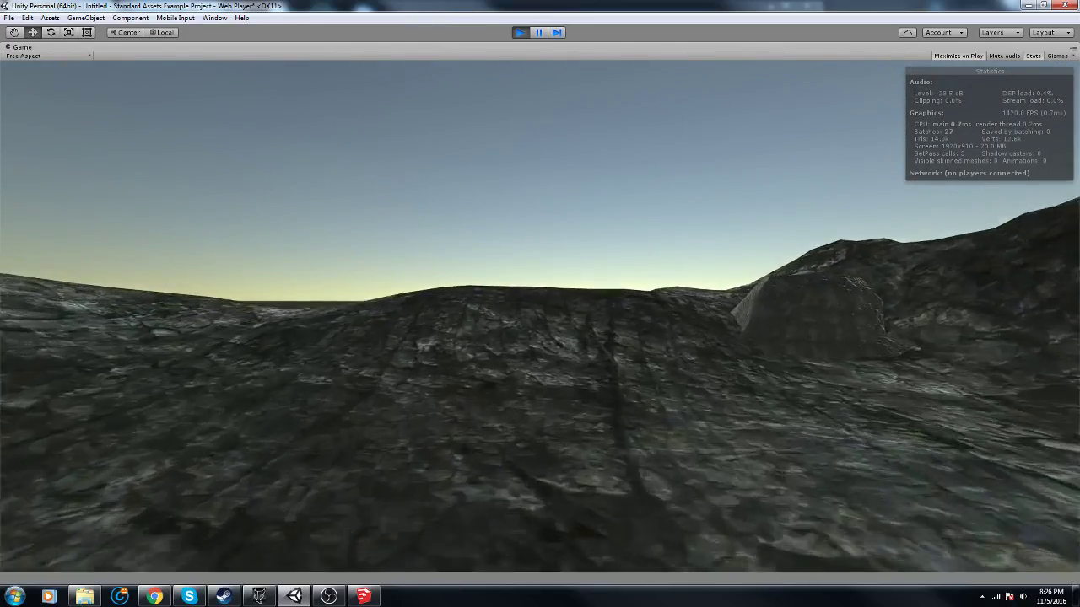
pyautogui.press('w')
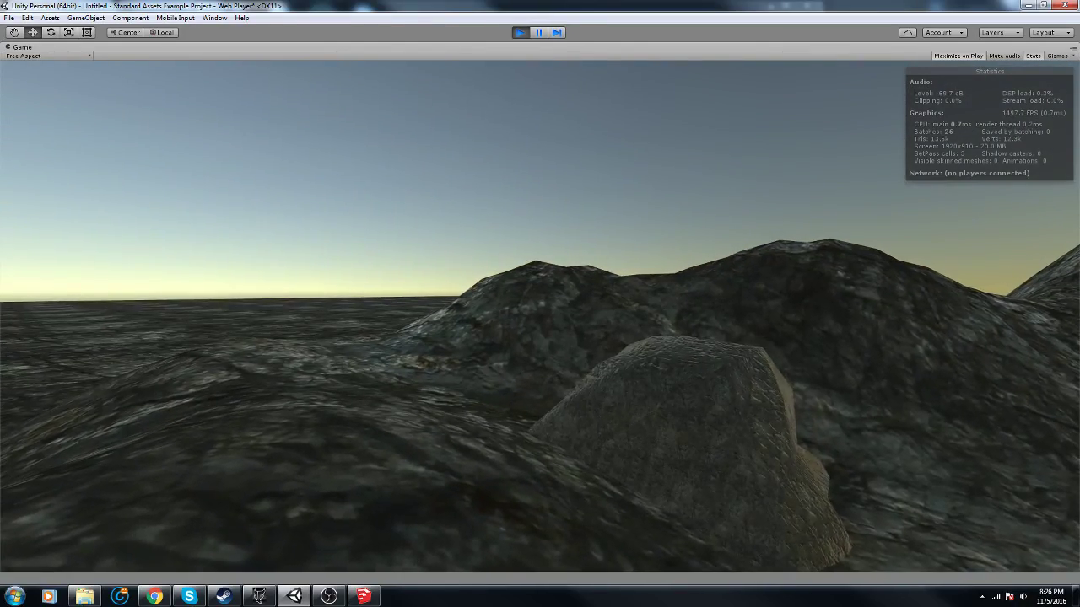
pyautogui.press('w')
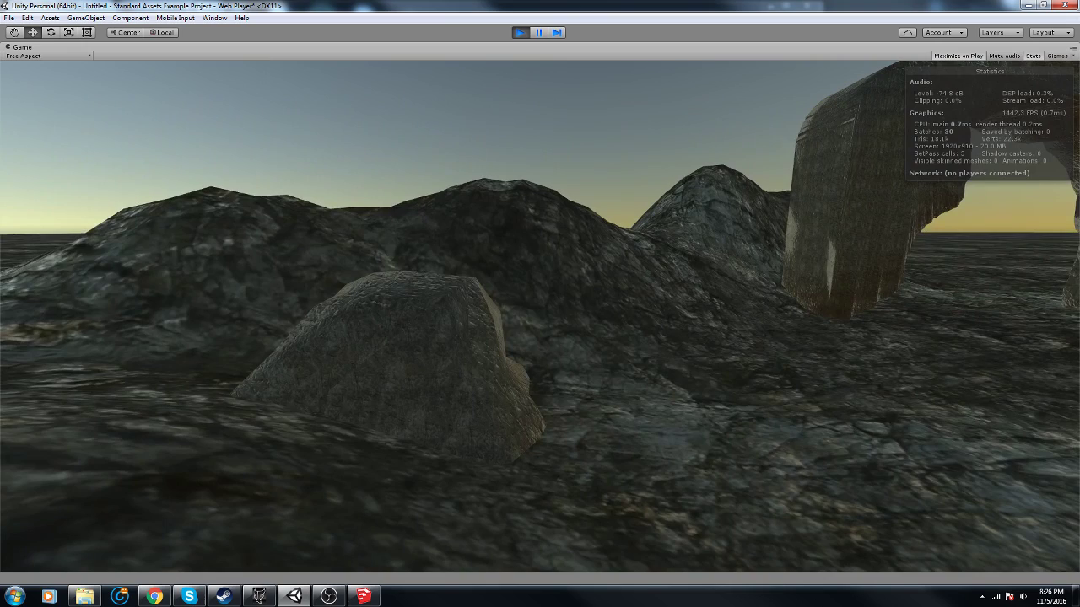
pyautogui.press('w')
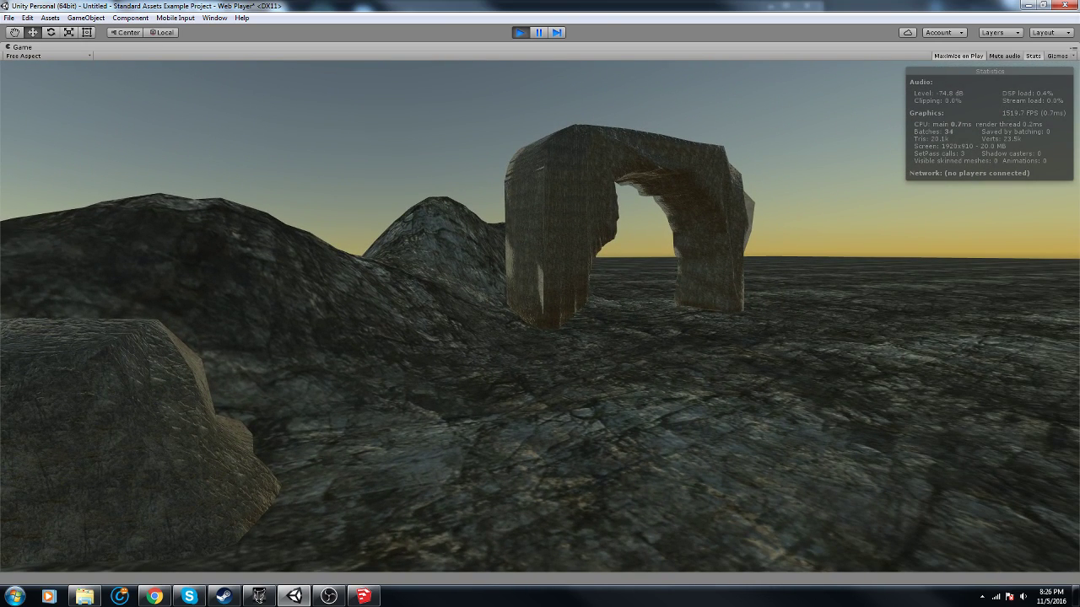
pyautogui.press('w')
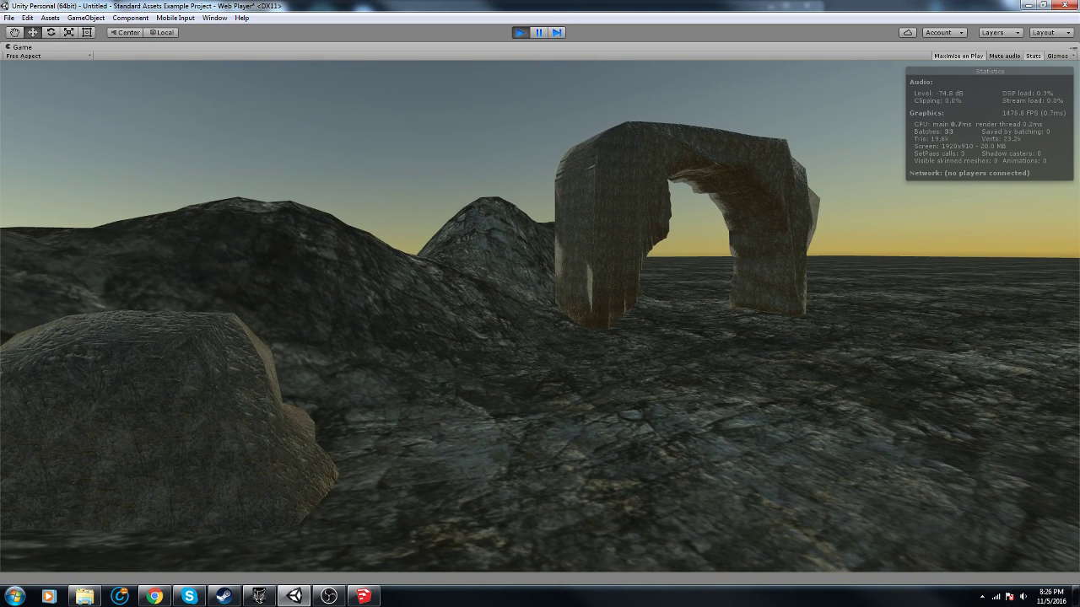
pyautogui.press('w')
pyautogui.press('w')
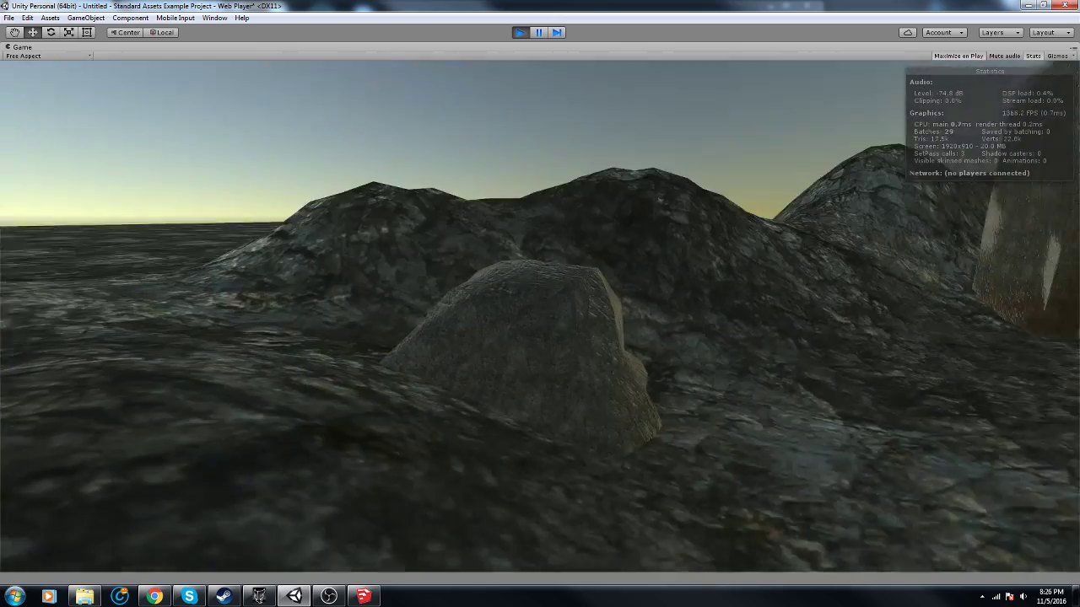
pyautogui.press('Escape')
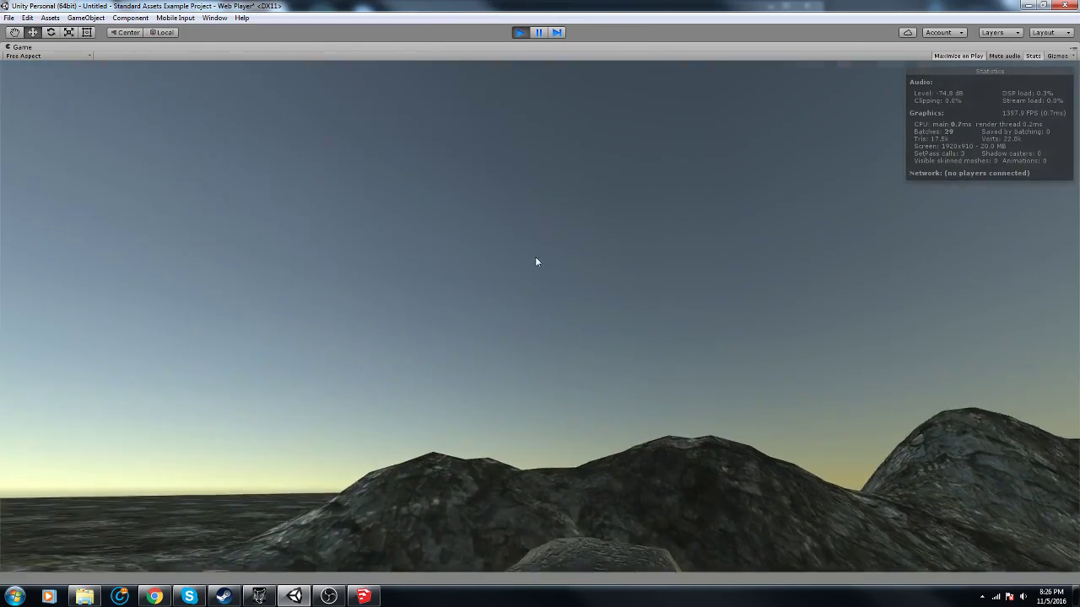
pyautogui.click(520, 32)
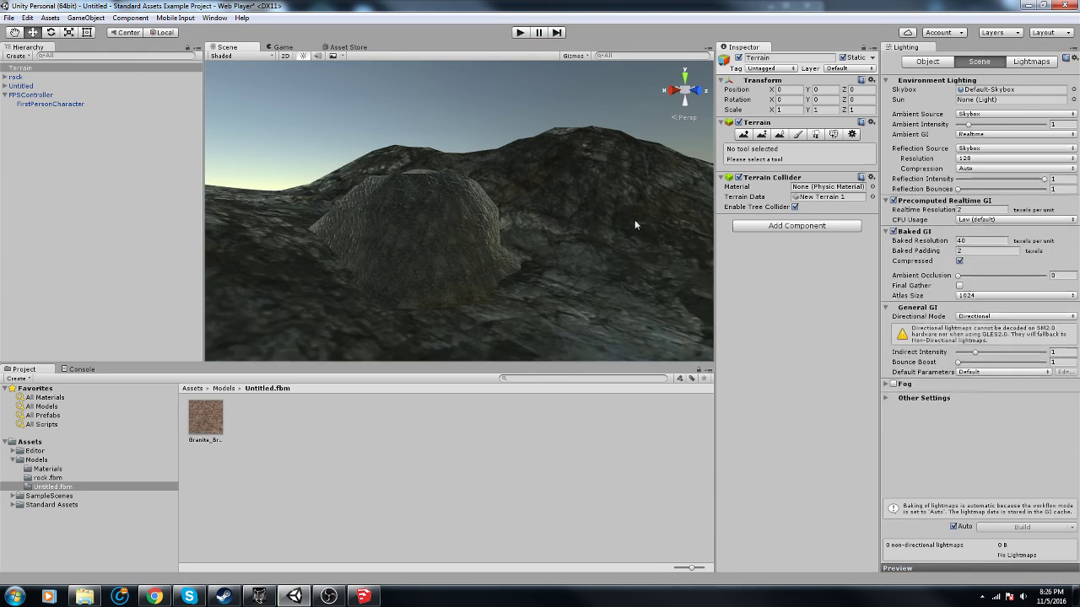